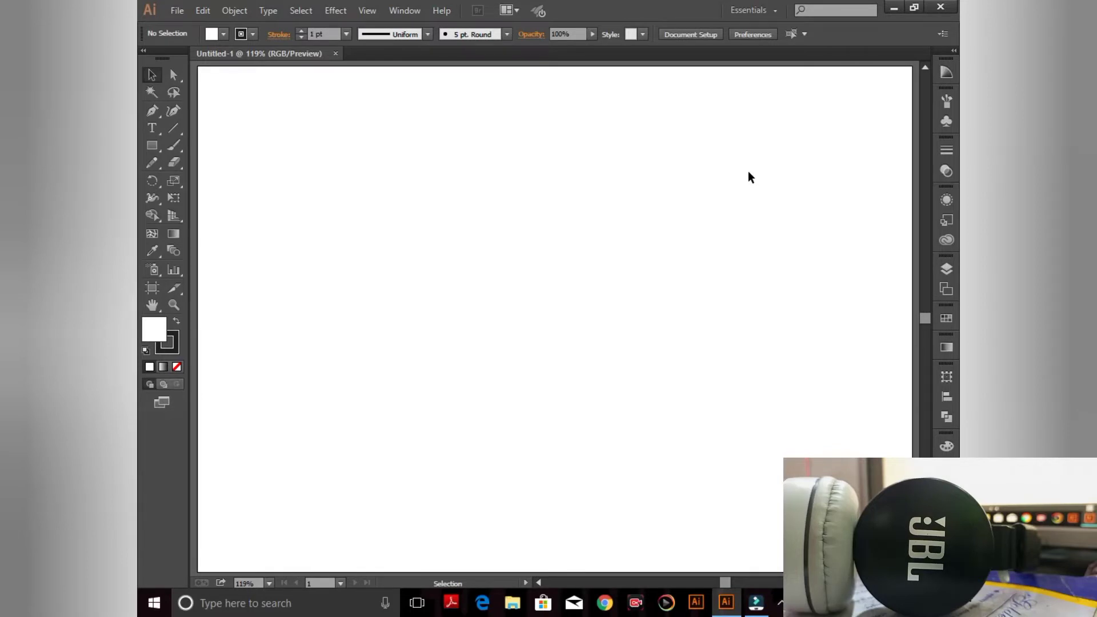
- Start a point-text line with the Type tool near the upper left of the artboard
click(152, 127)
click(454, 241)
text(SHAYAN)
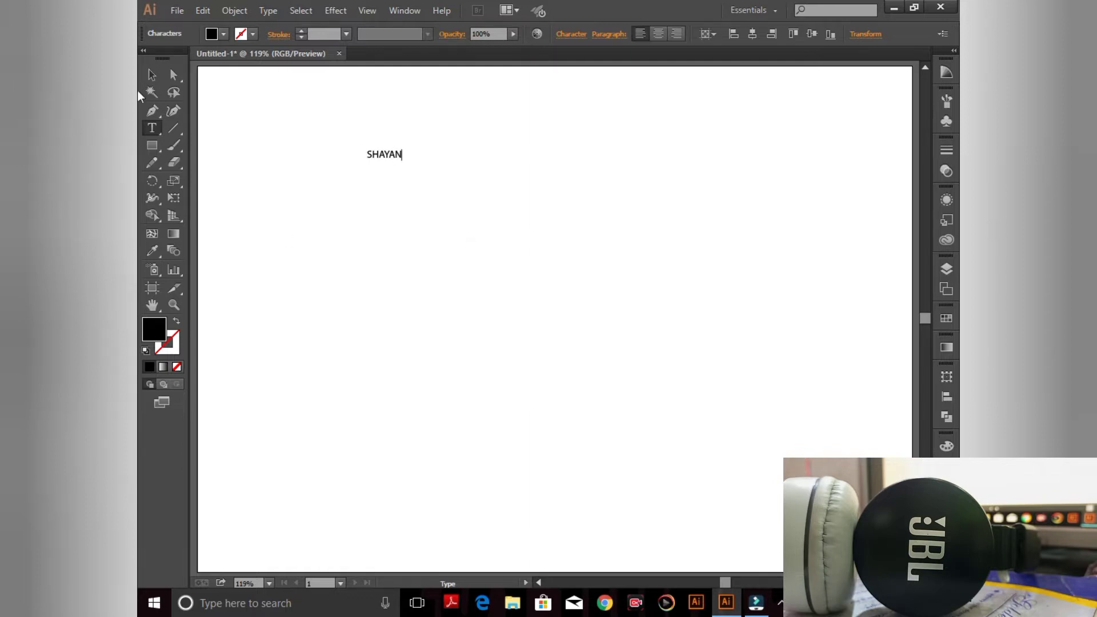
- Add the surname as a second line of text below the first name
click(152, 128)
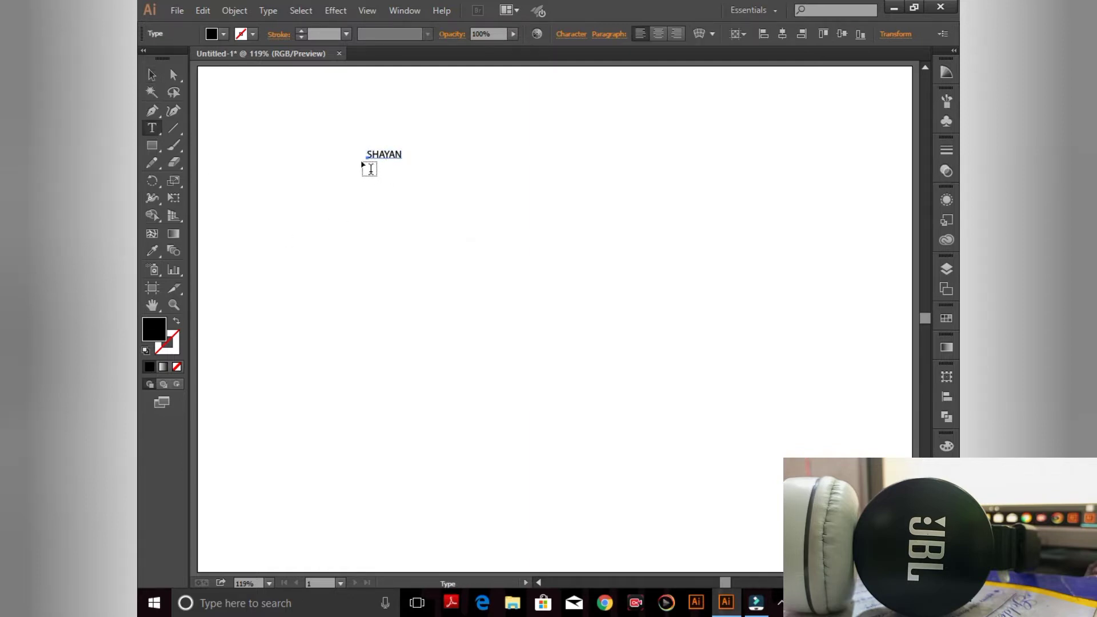
key(ctrl+shift+a)
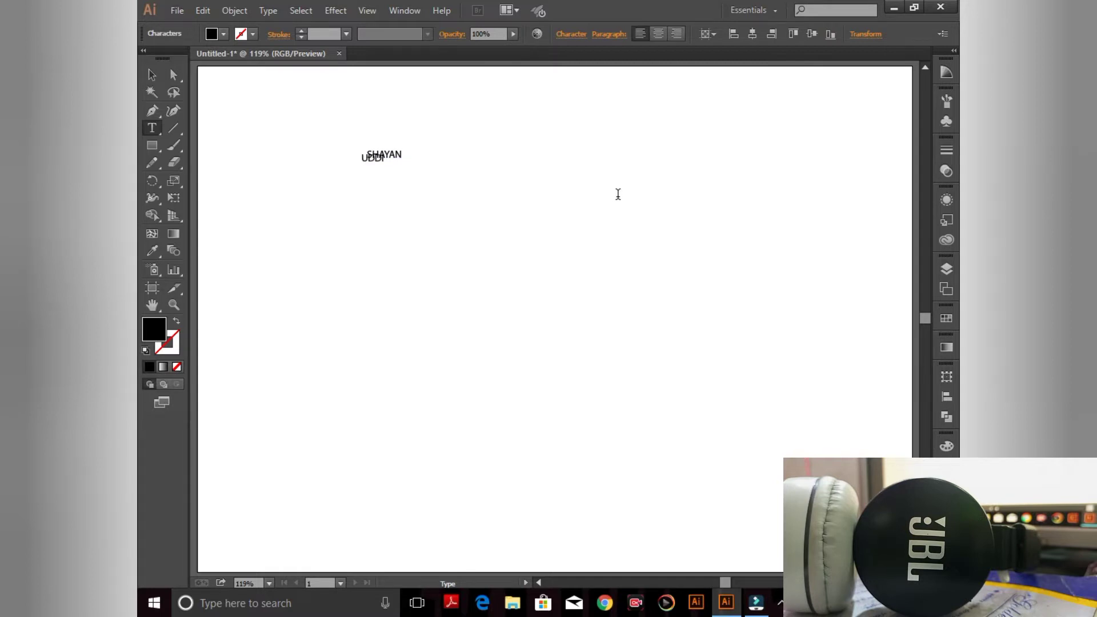
text(N)
click(152, 75)
click(399, 121)
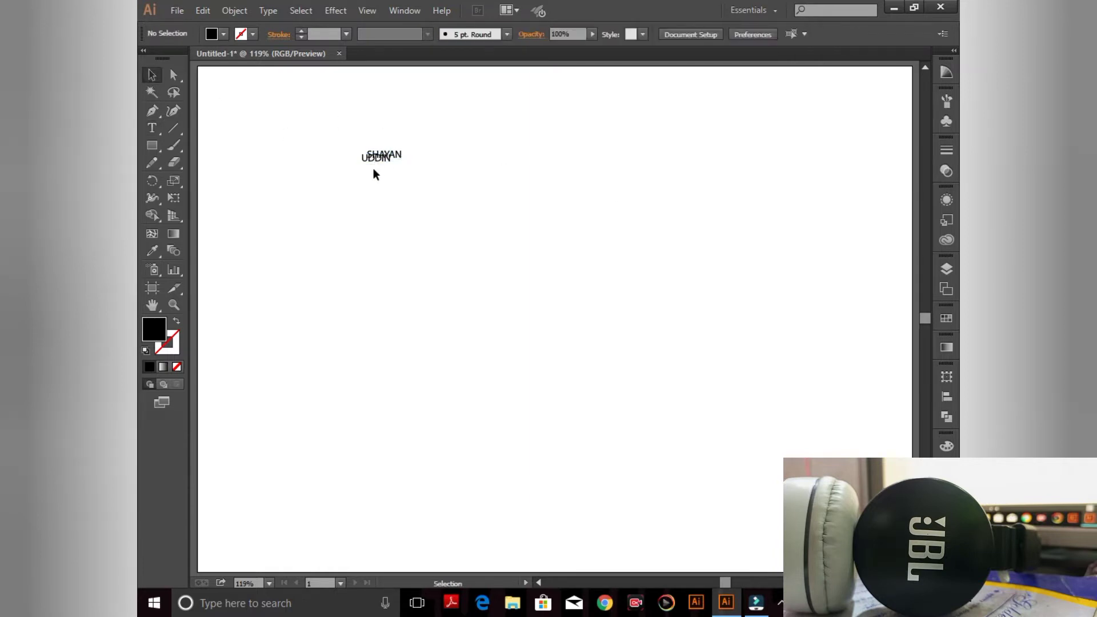
- Select both name lines, scale them up greatly and move them to the artboard centre
click(387, 160)
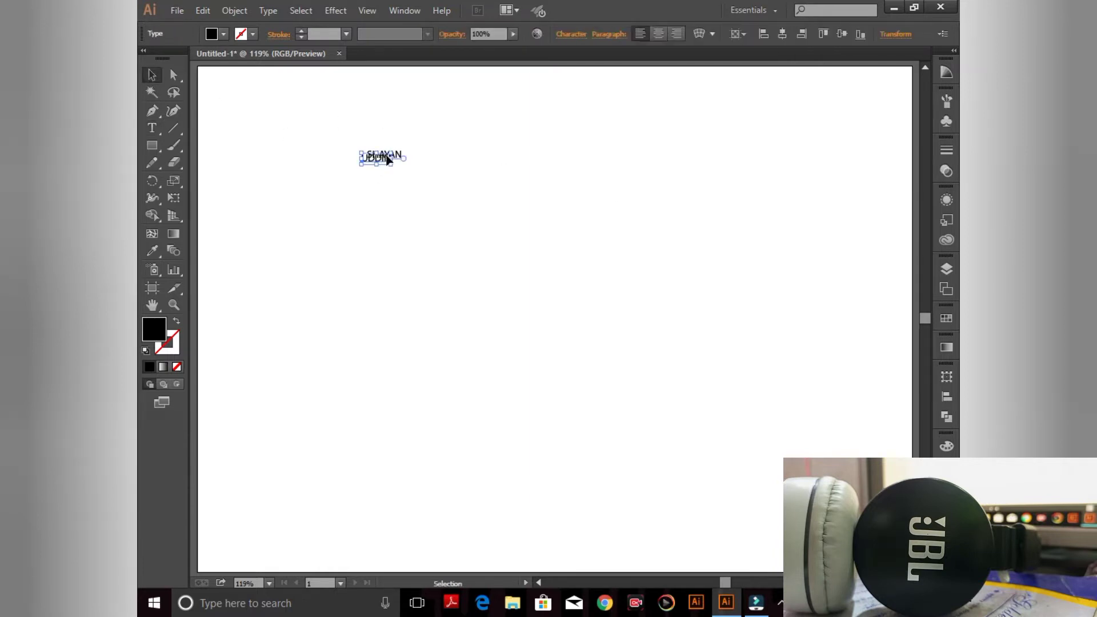
click(460, 153)
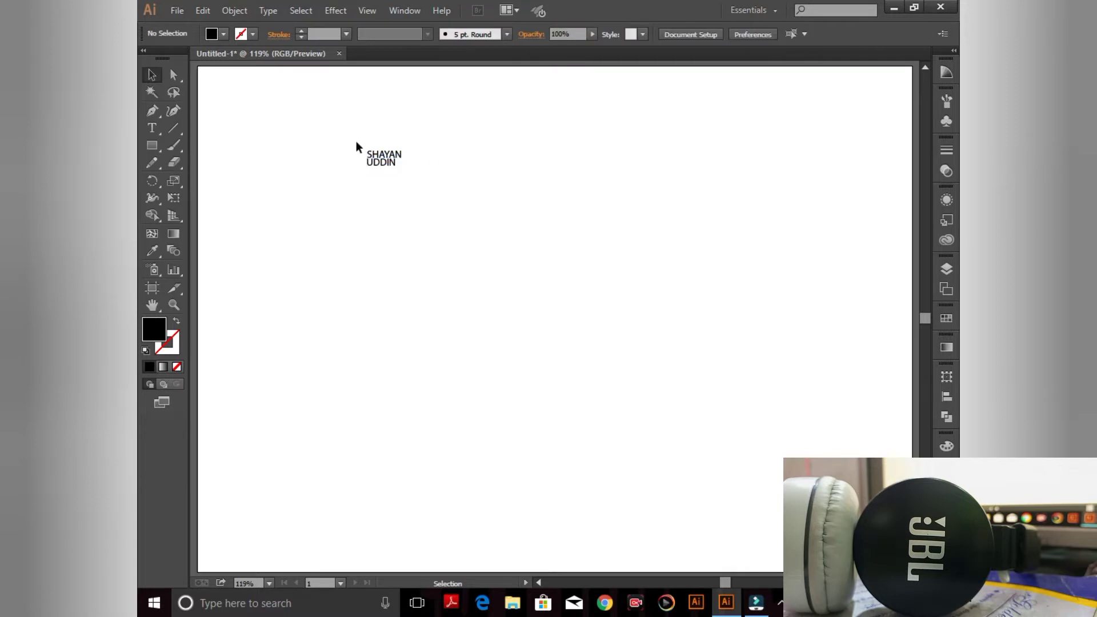
drag(341, 126, 445, 215)
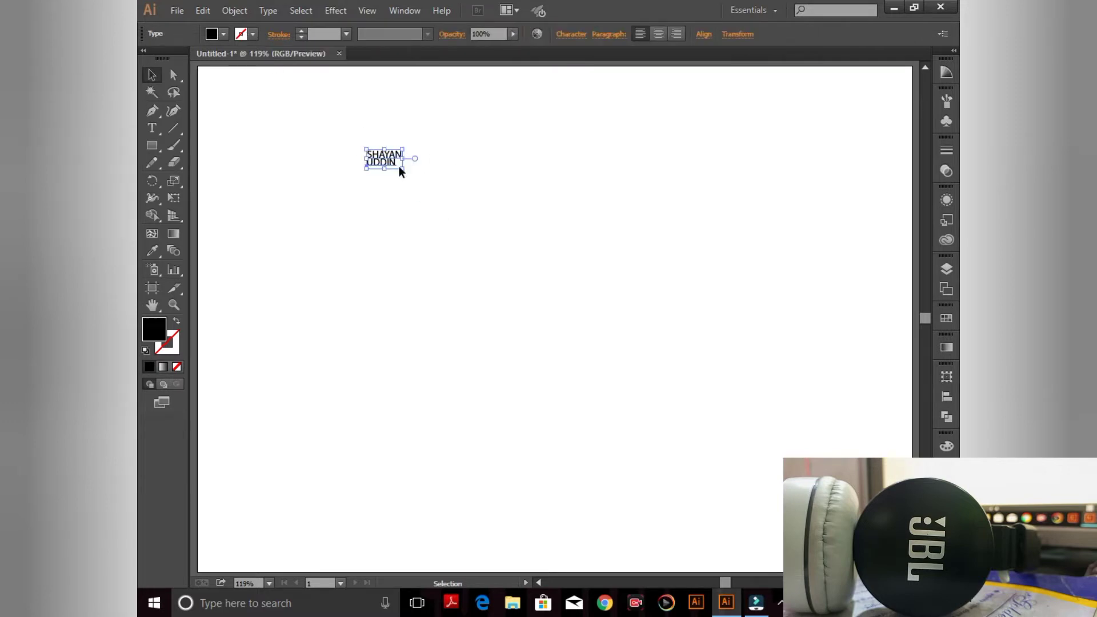
drag(402, 168, 591, 348)
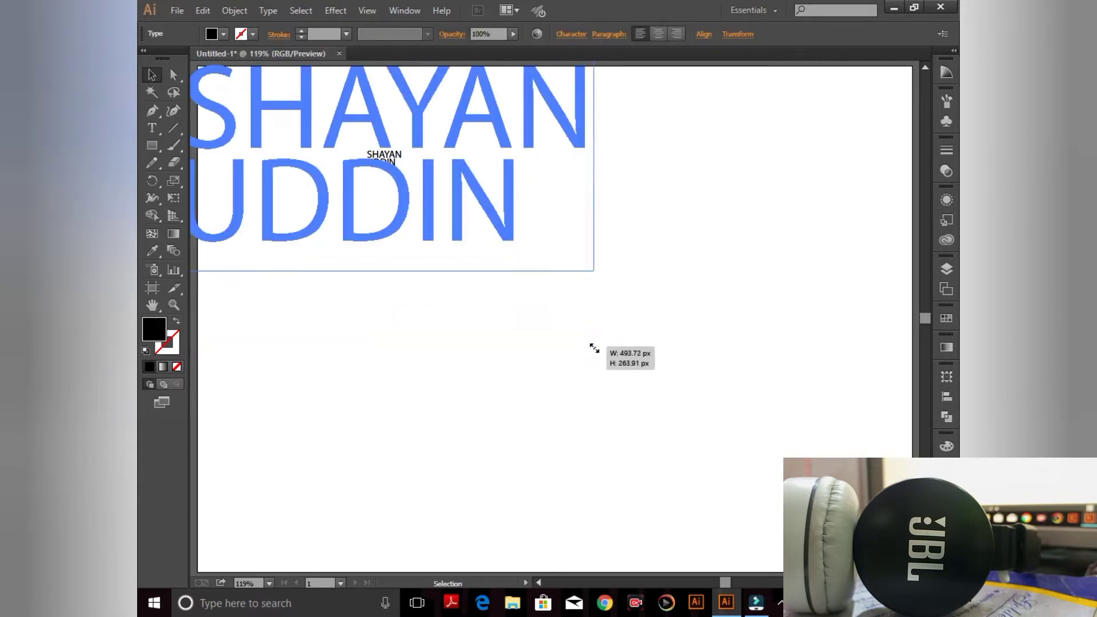
drag(468, 227, 616, 366)
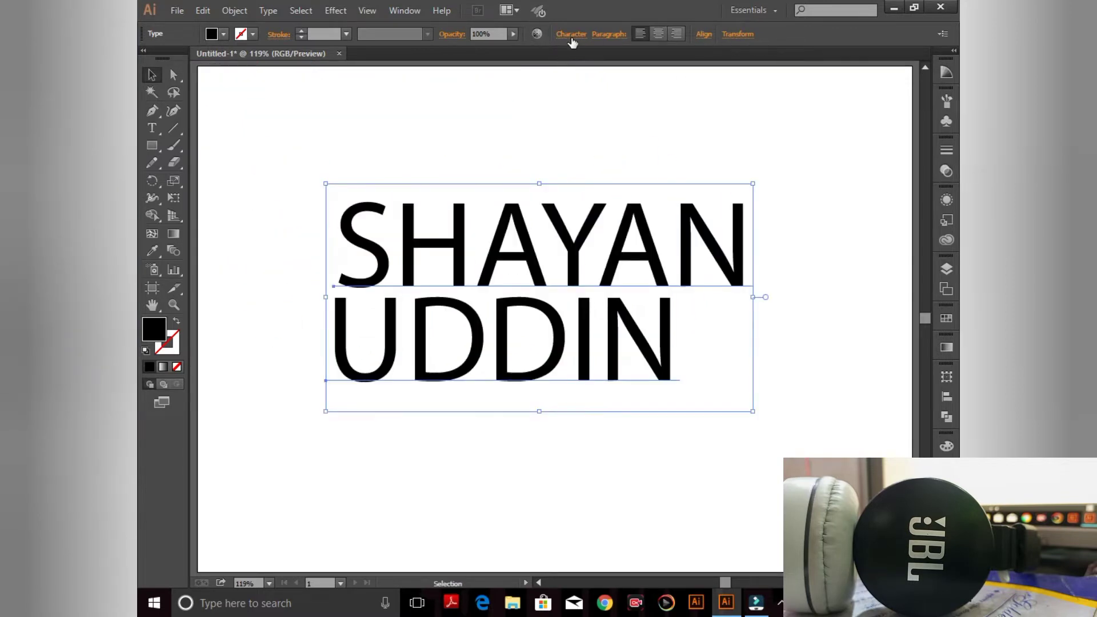
- Change the name's font to Open Sans Bold, then nudge the text slightly left and down
click(571, 37)
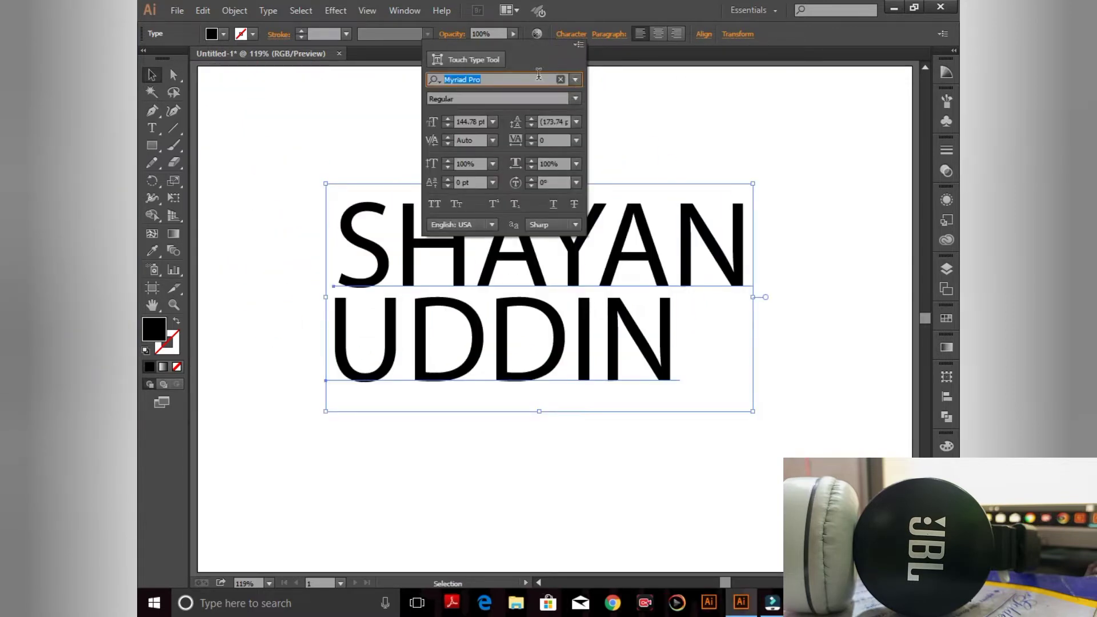
key(BackSpace)
text(x)
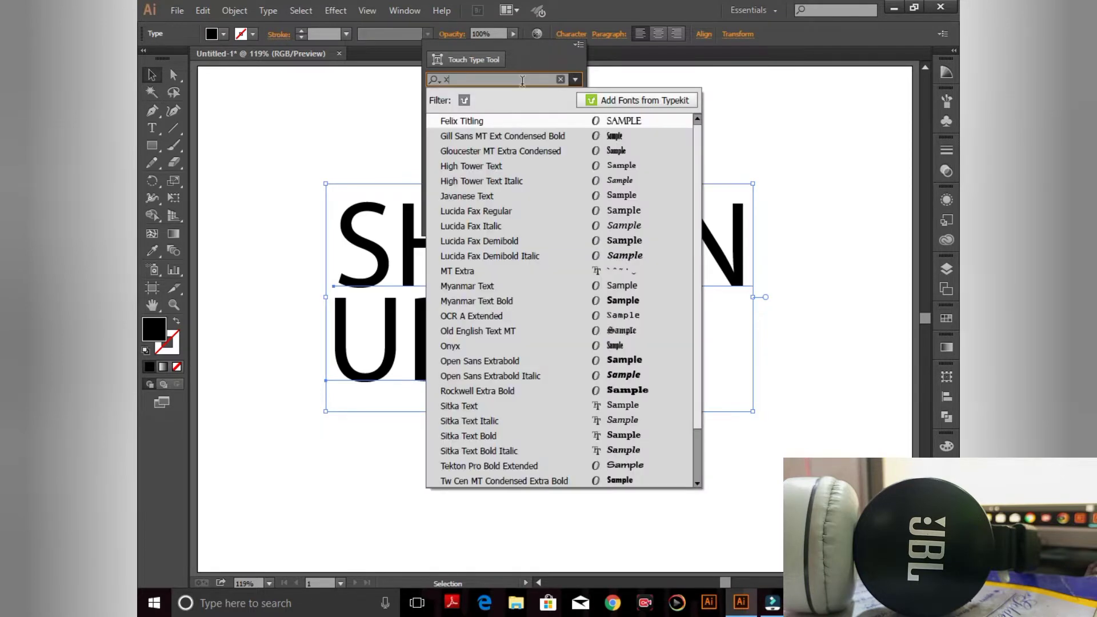
key(BackSpace)
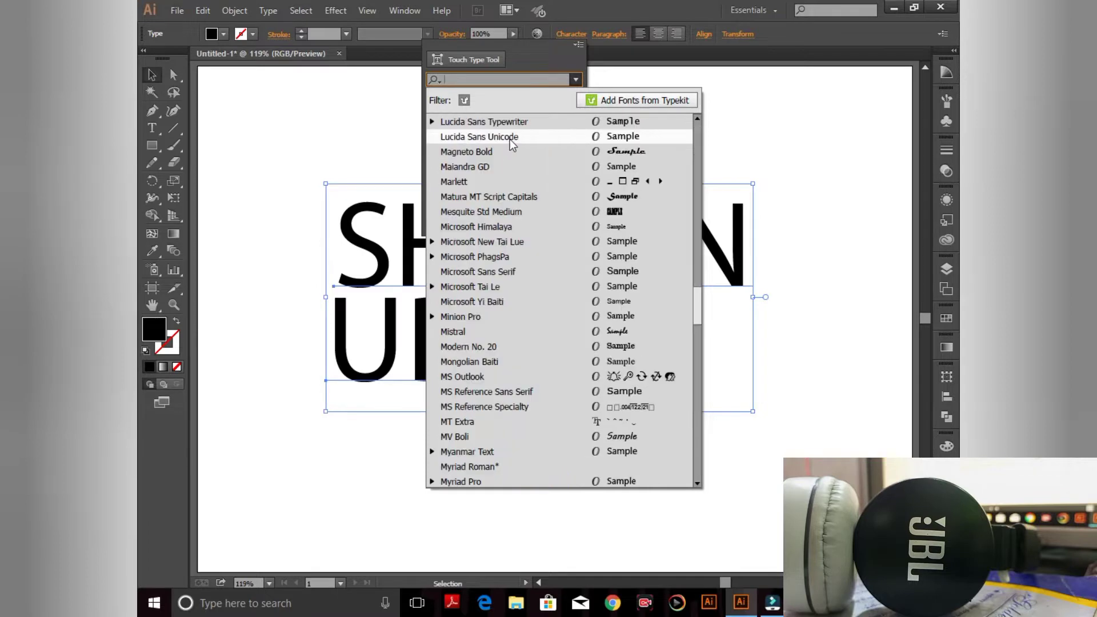
text(o)
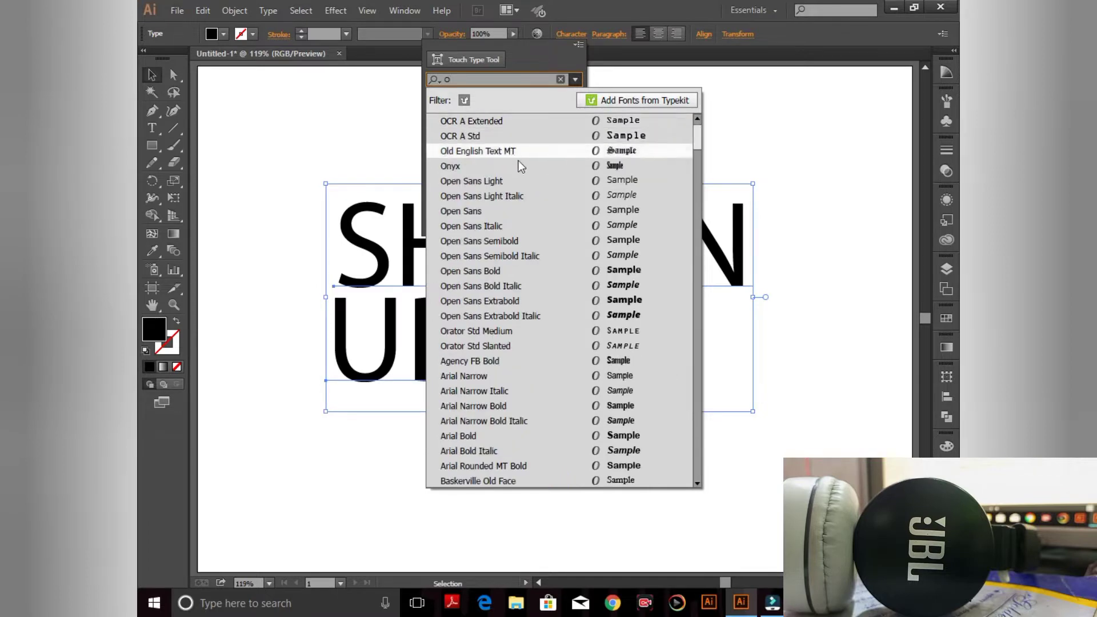
click(558, 272)
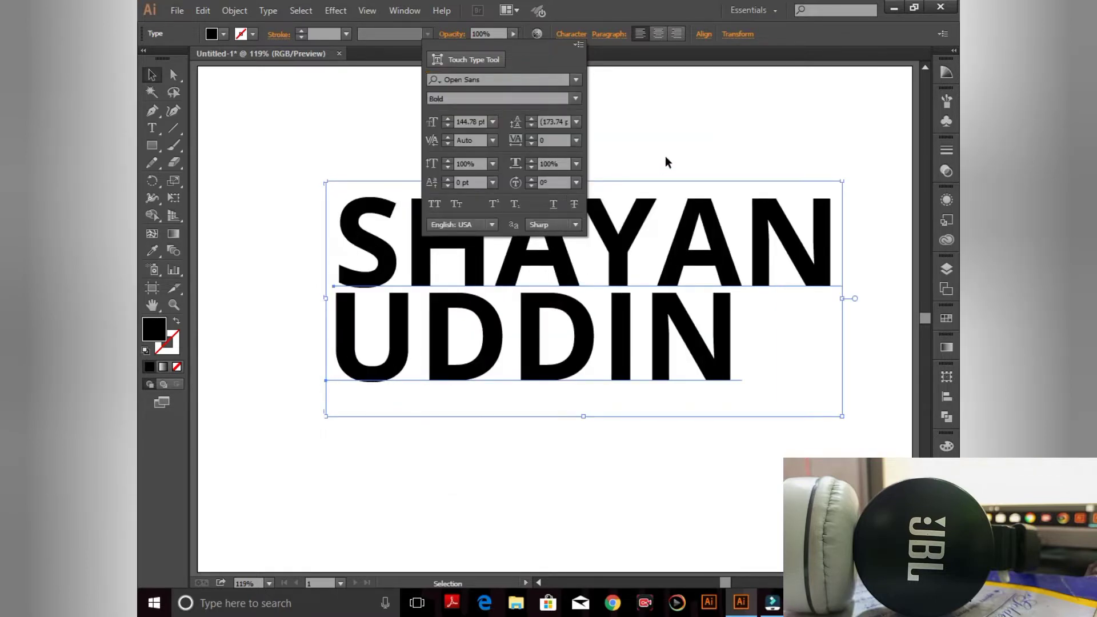
click(674, 141)
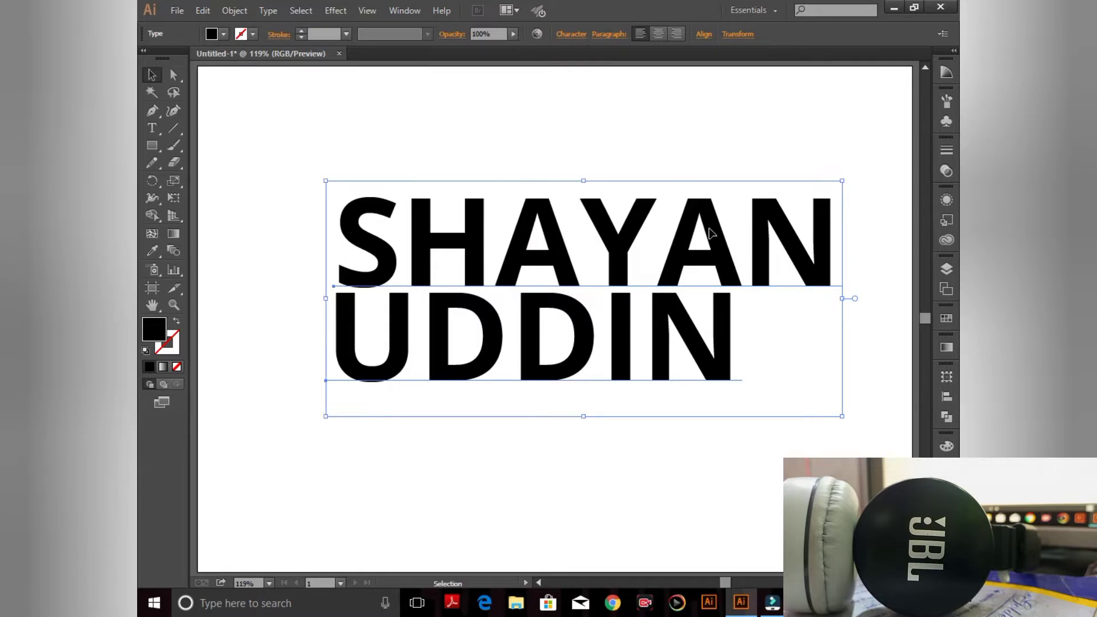
drag(717, 233, 694, 244)
- Select the first-name line of text on its own
click(682, 140)
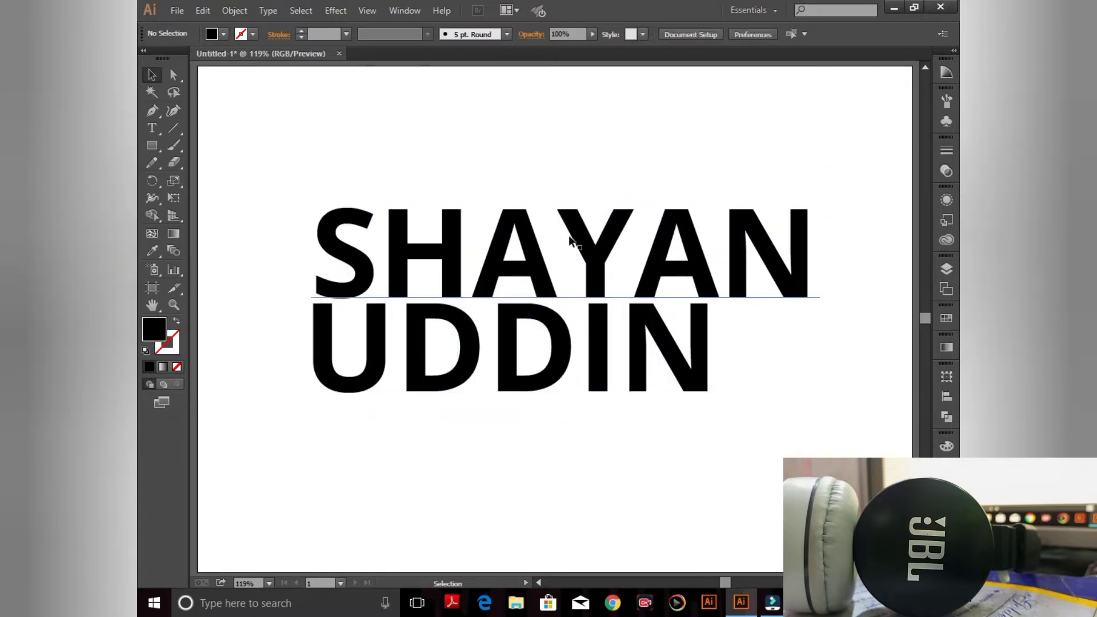
click(454, 234)
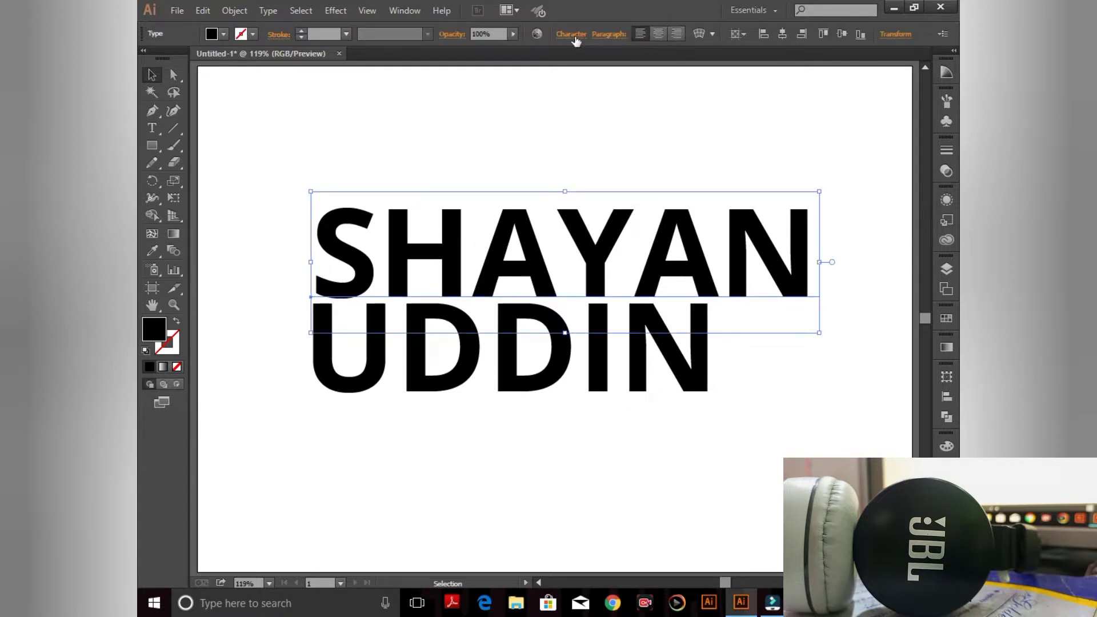
click(571, 34)
click(679, 167)
click(694, 204)
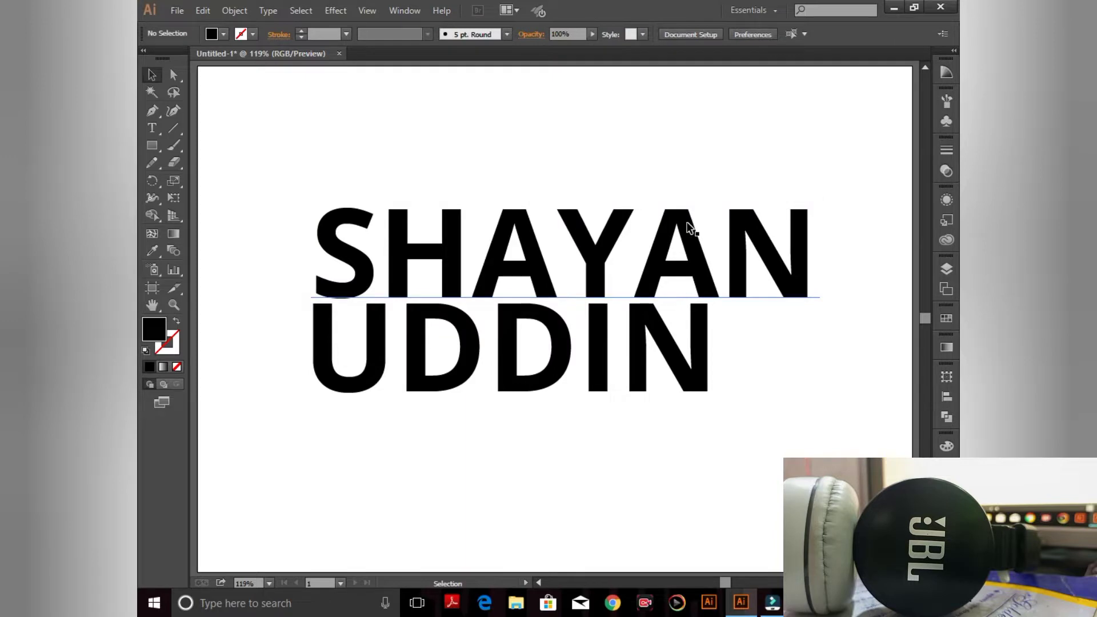
click(554, 236)
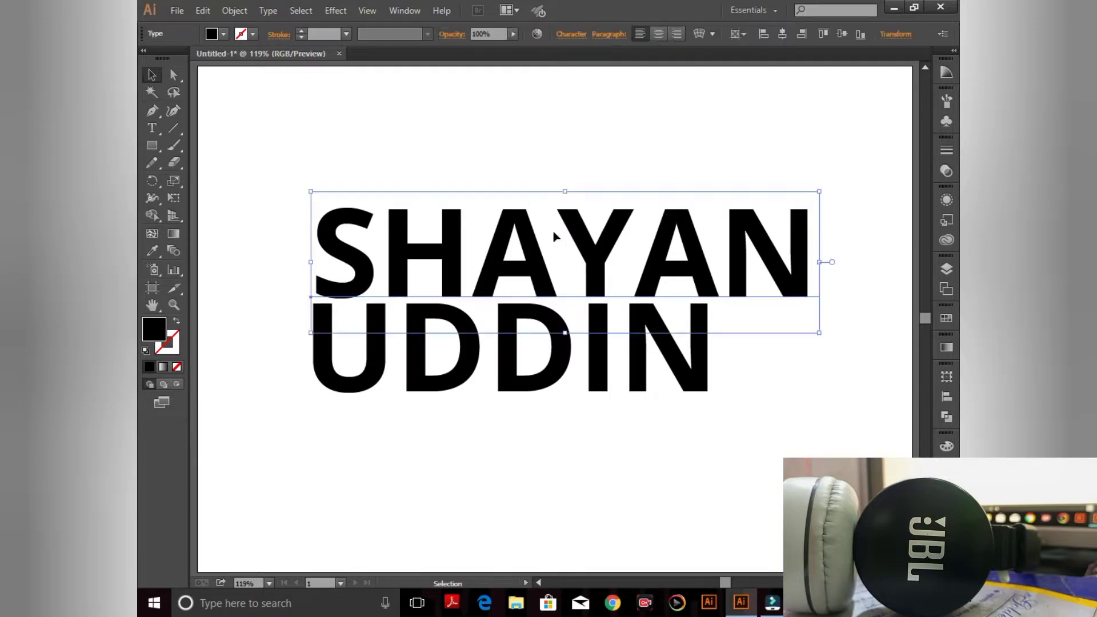
click(694, 182)
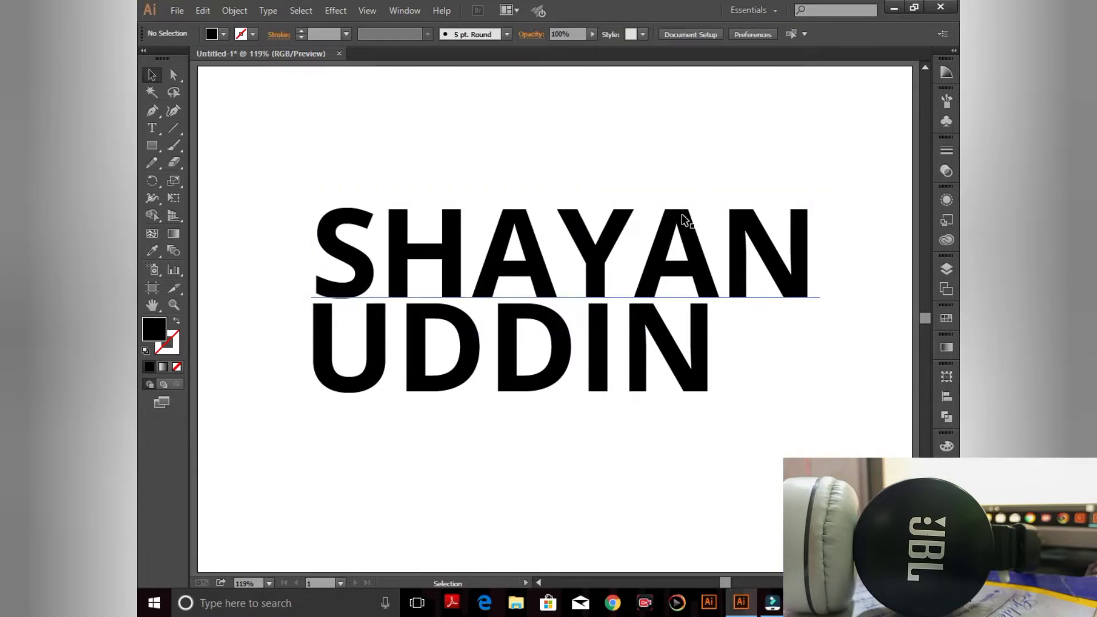
click(683, 220)
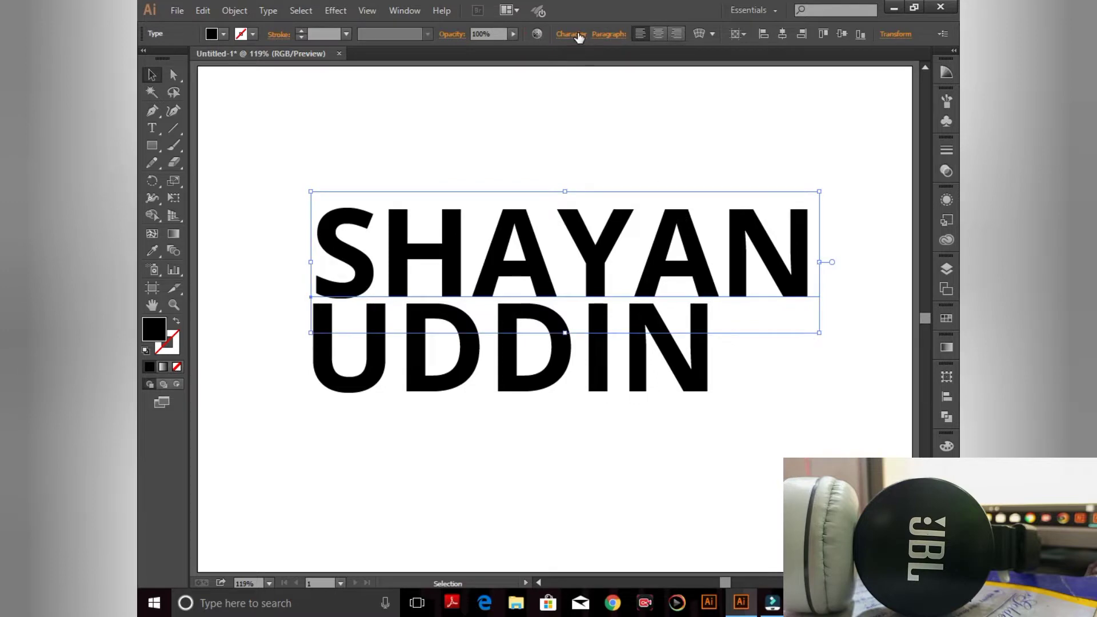
- Set the first-name line's tracking to -100 in the Character panel
click(571, 34)
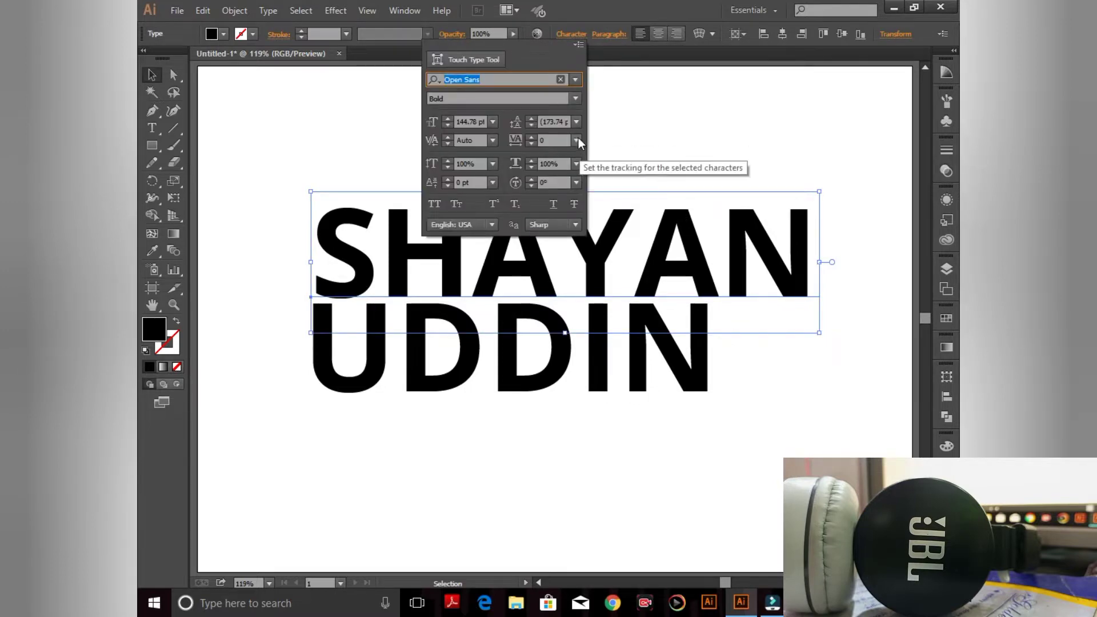
click(576, 141)
click(591, 203)
click(576, 140)
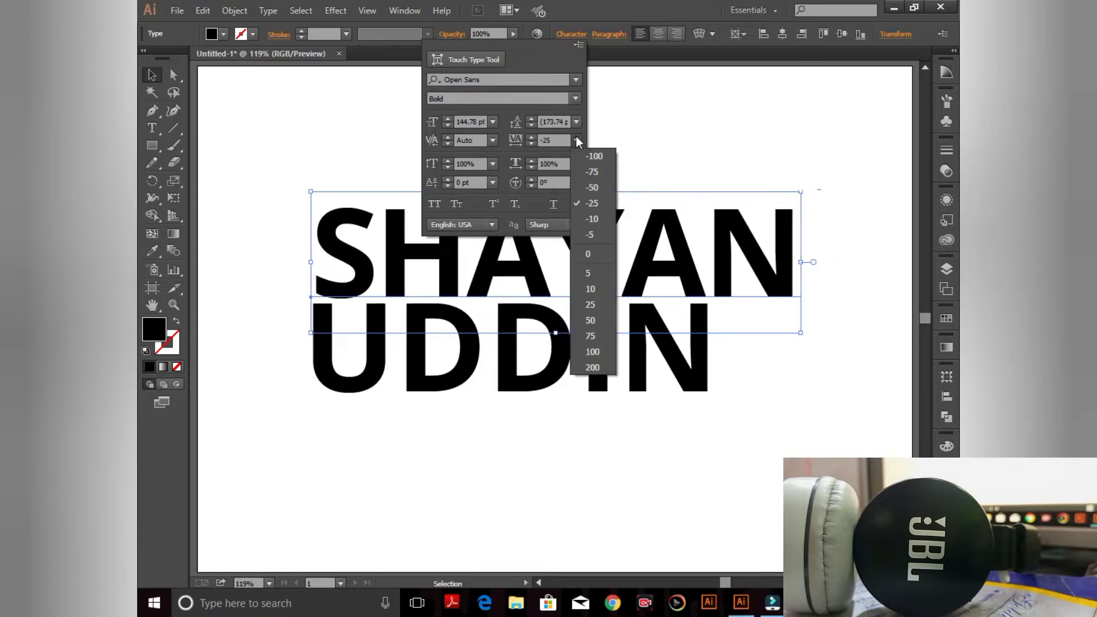
click(592, 171)
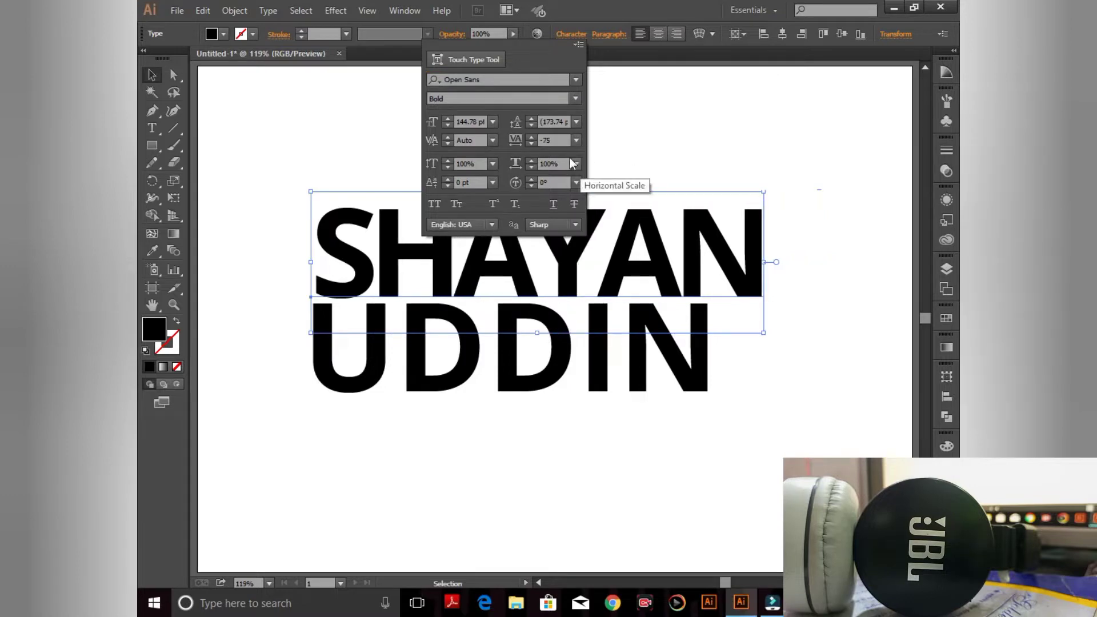
click(576, 141)
click(588, 165)
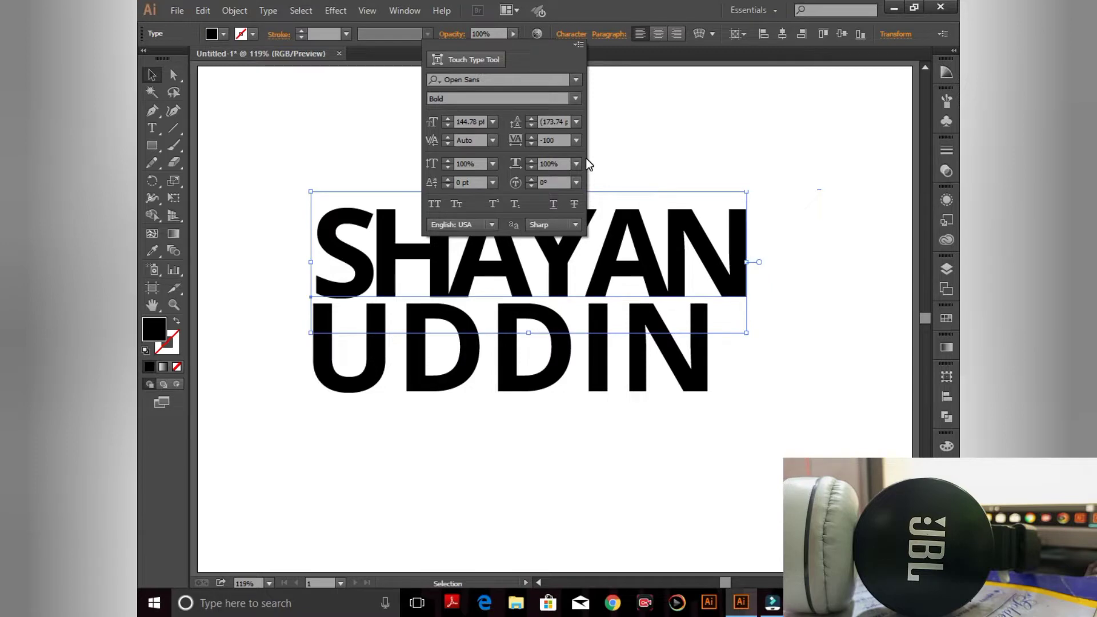
click(657, 181)
click(736, 259)
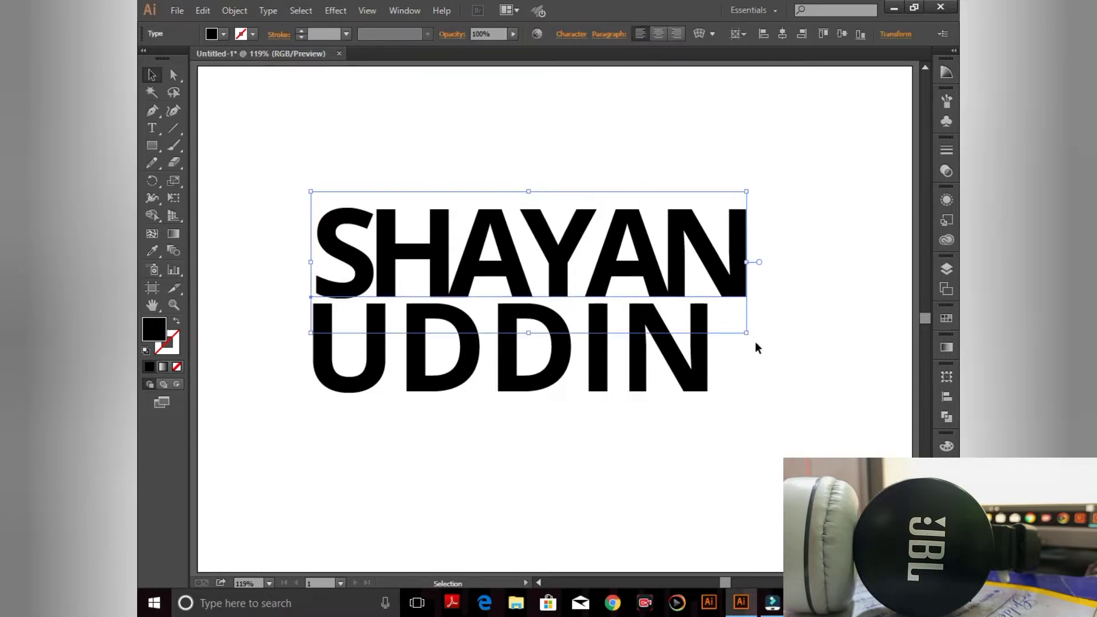
- Scale the first-name line to the surname's width and centre both lines horizontally
mouse_move(746, 333)
mouse_down()
mouse_move(718, 322)
mouse_move(768, 332)
mouse_move(714, 323)
mouse_up()
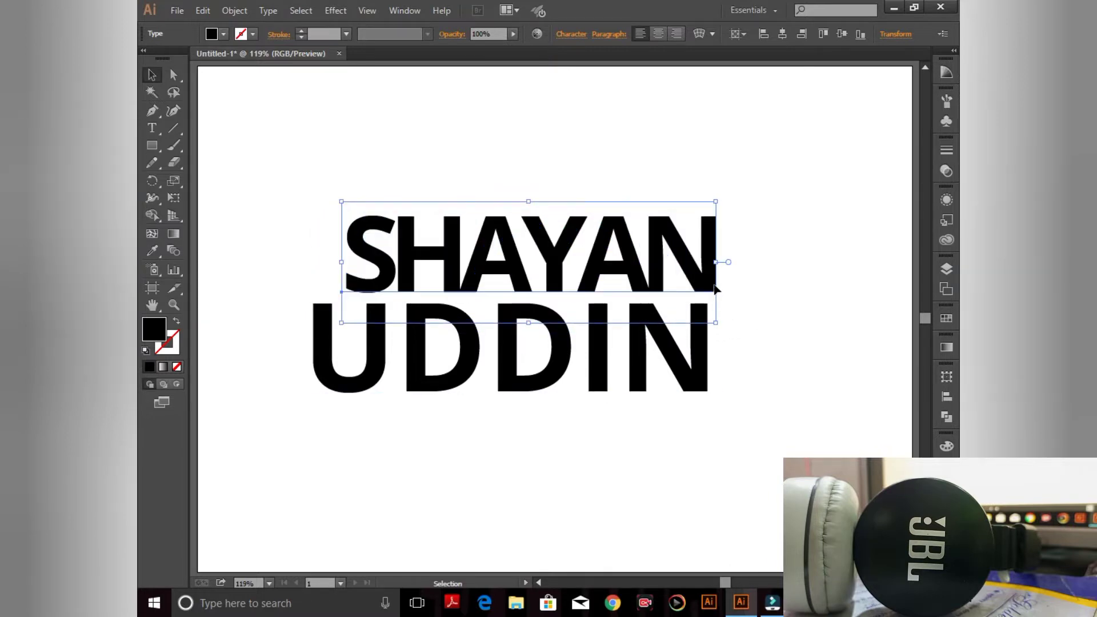
drag(314, 149, 559, 301)
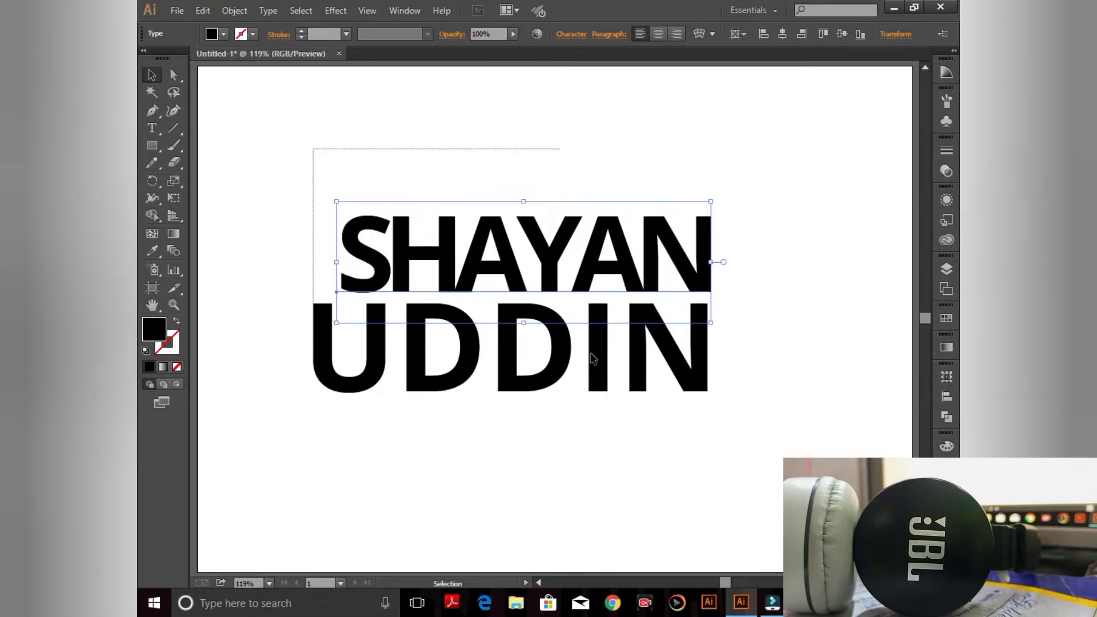
click(704, 36)
click(583, 73)
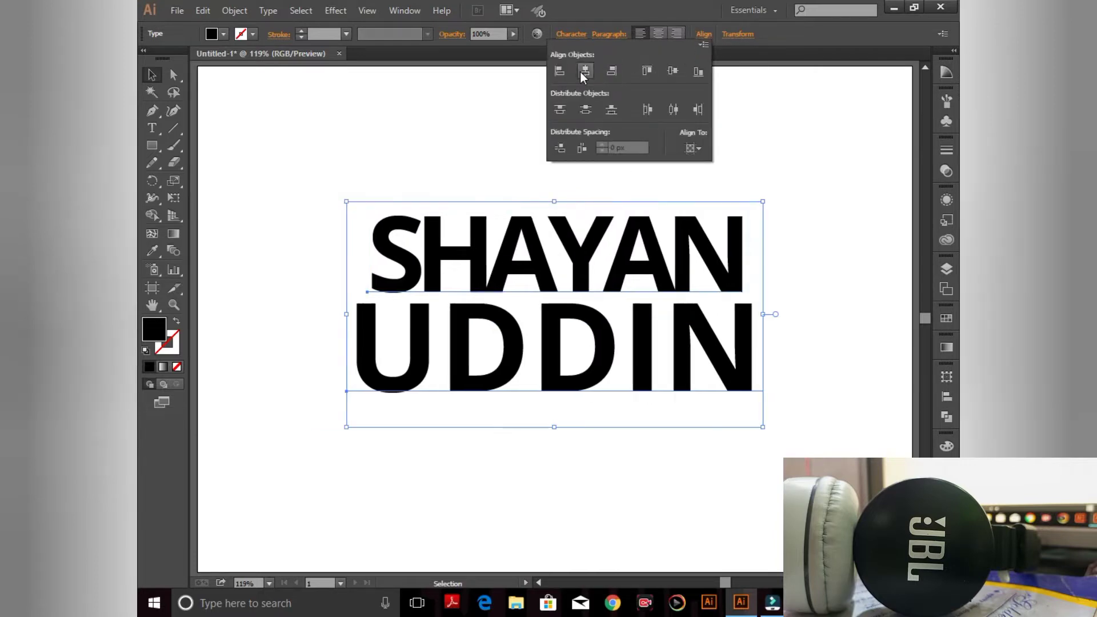
click(756, 106)
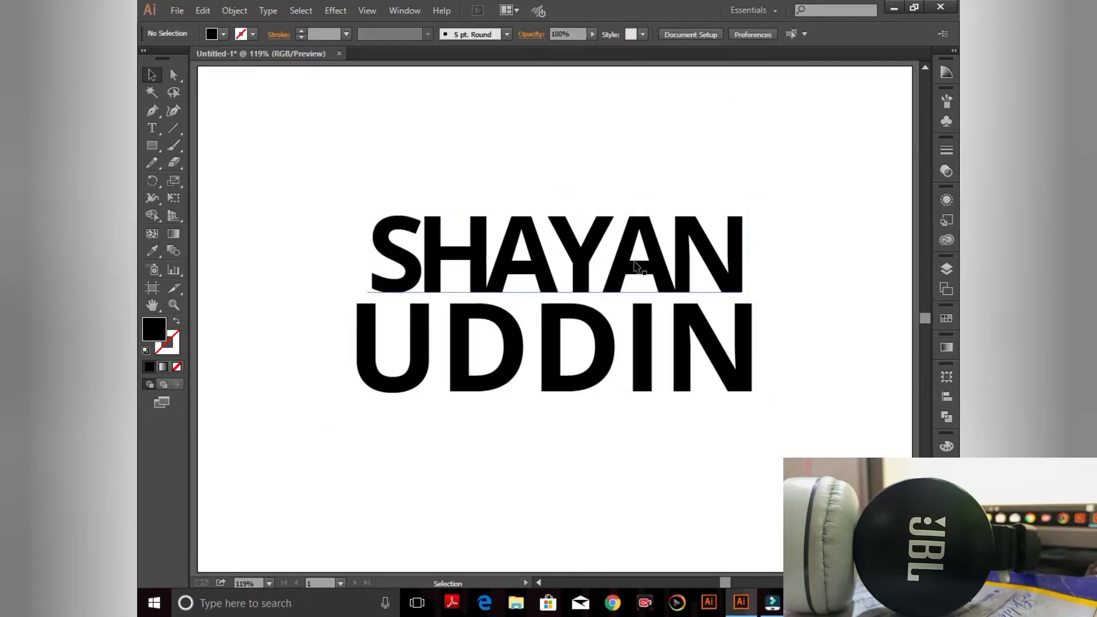
- Set the surname line's tracking to -10 in the Character panel
click(603, 351)
click(678, 174)
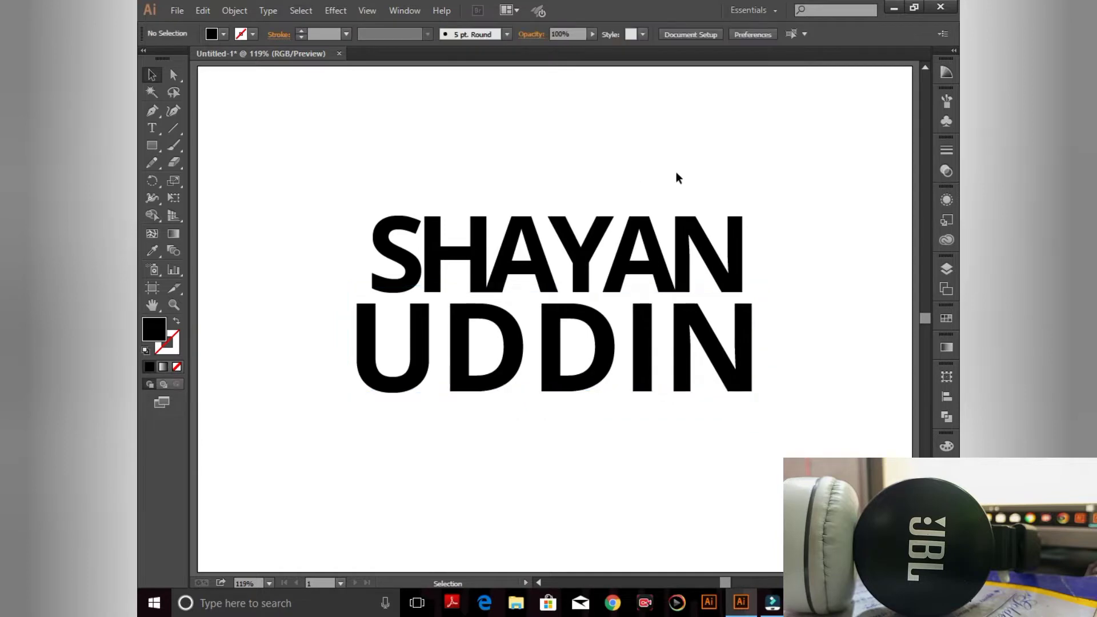
click(603, 356)
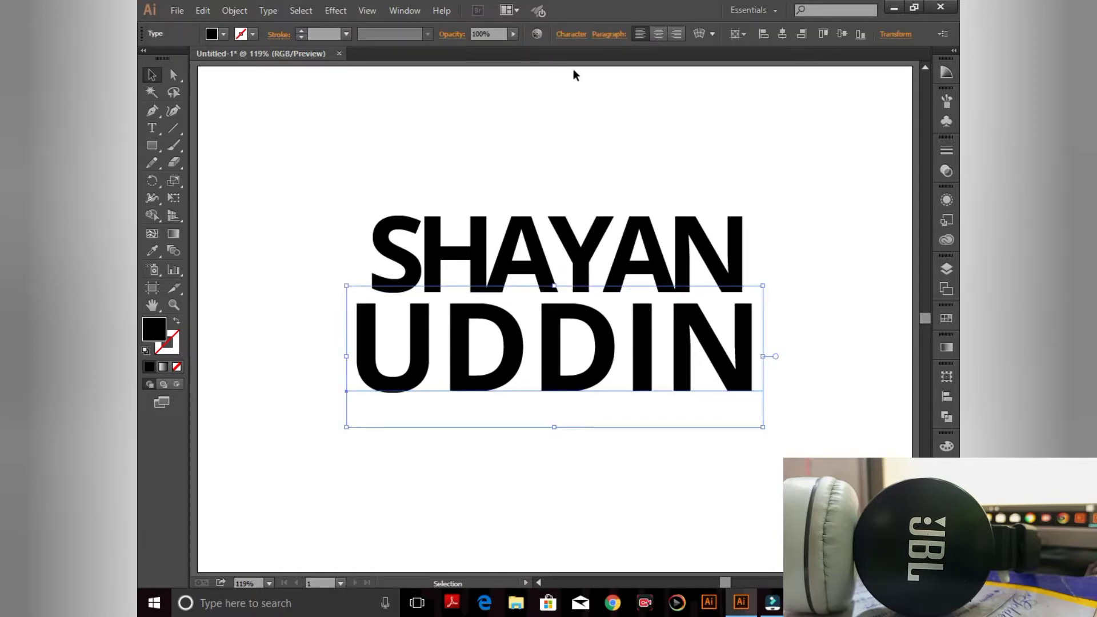
click(582, 38)
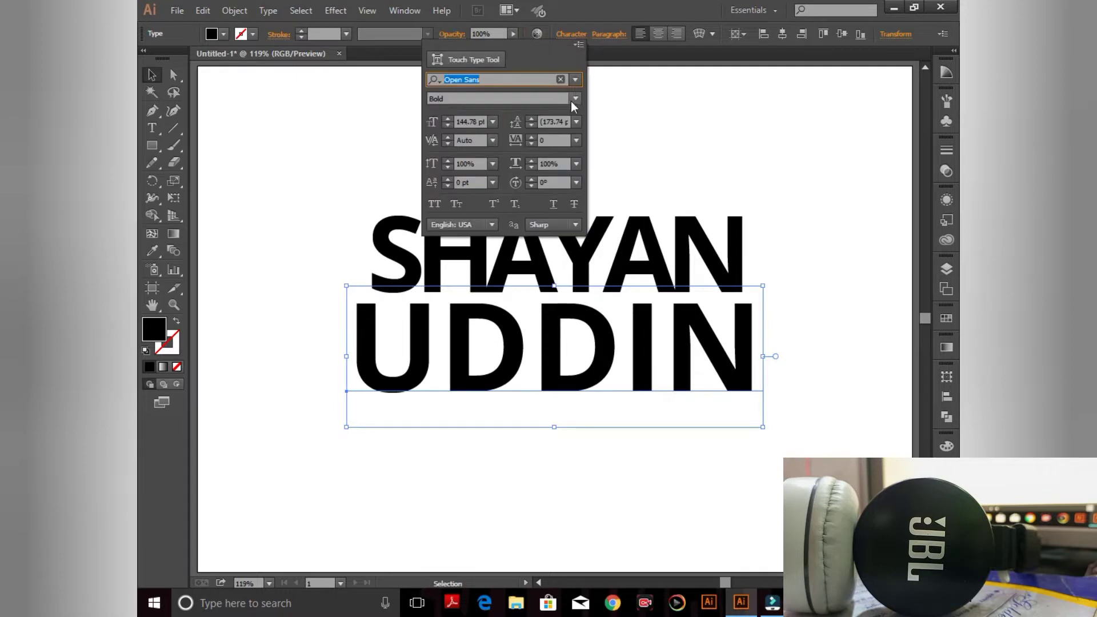
click(577, 140)
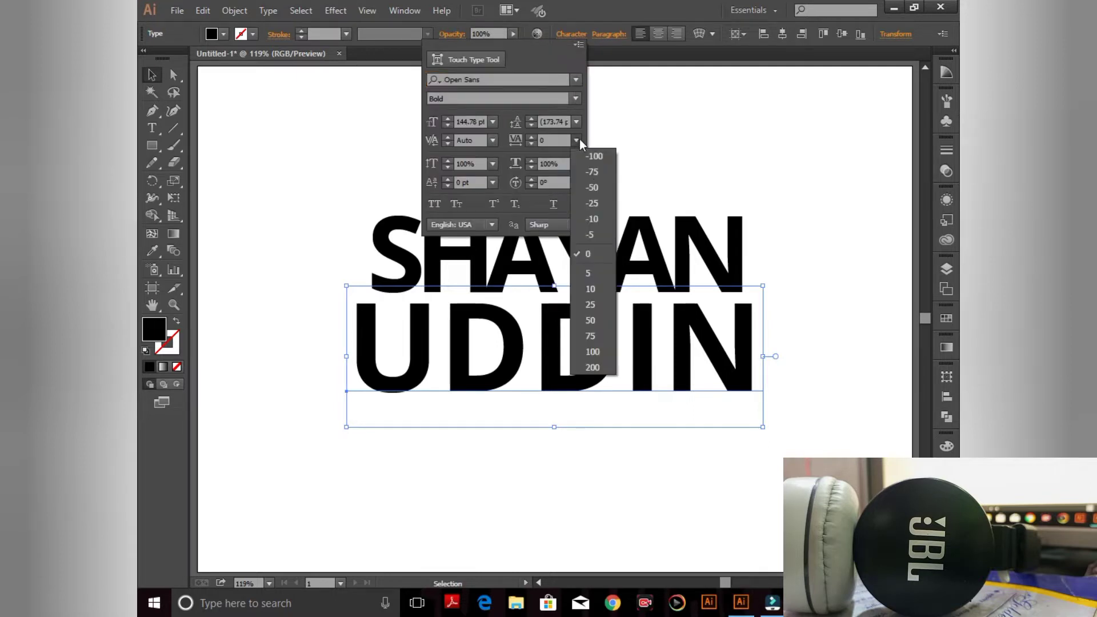
click(603, 220)
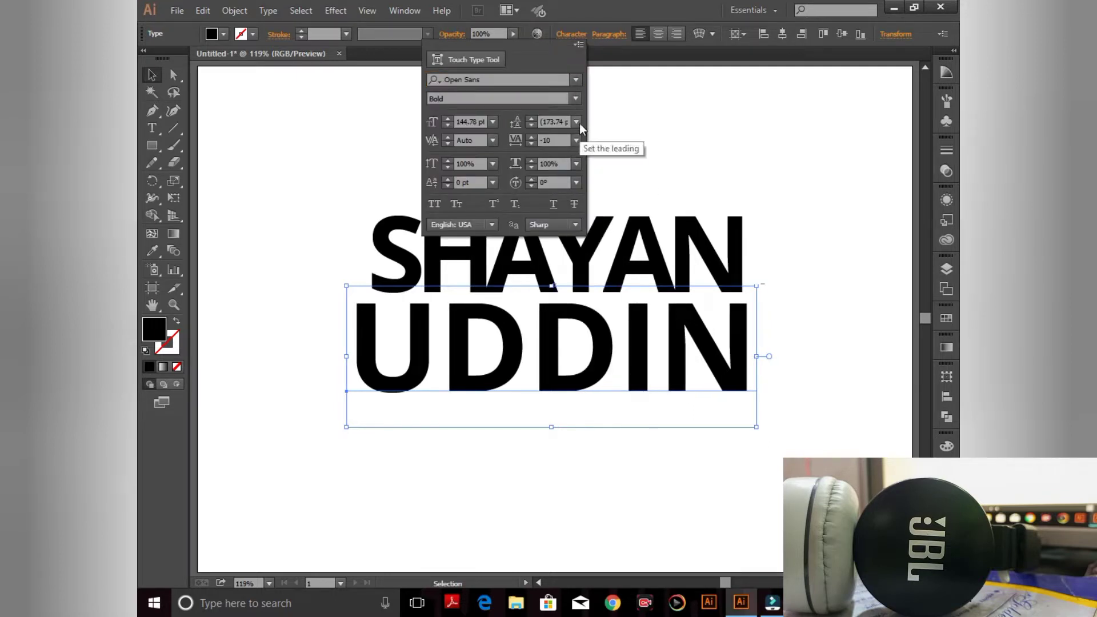
click(577, 140)
click(597, 211)
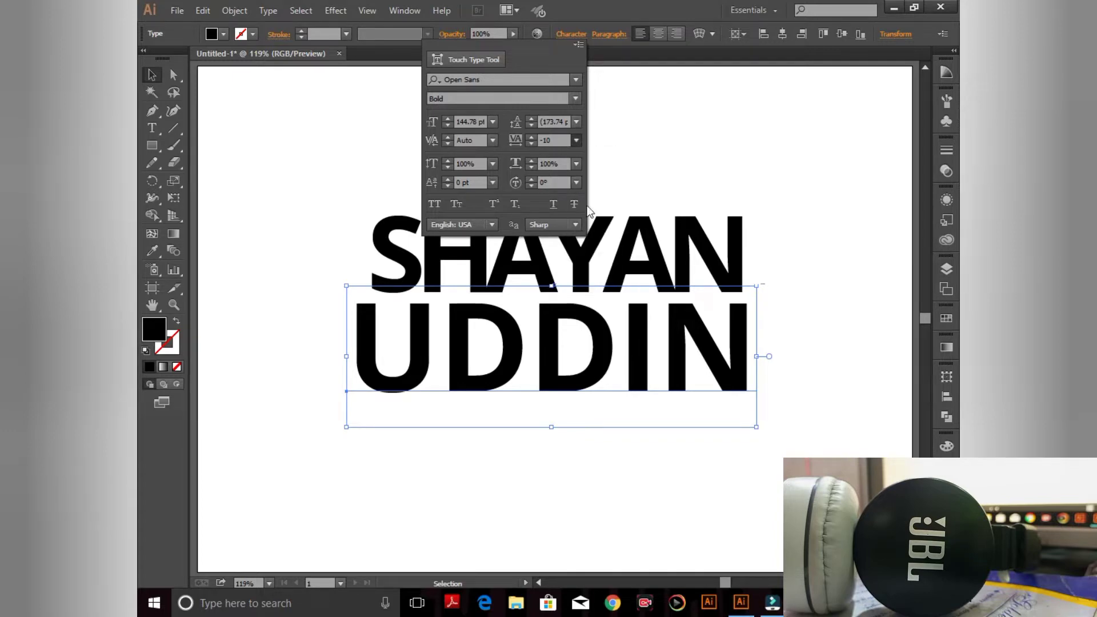
click(657, 185)
- Horizontally centre-align the surname line under the first-name line
drag(383, 182, 571, 343)
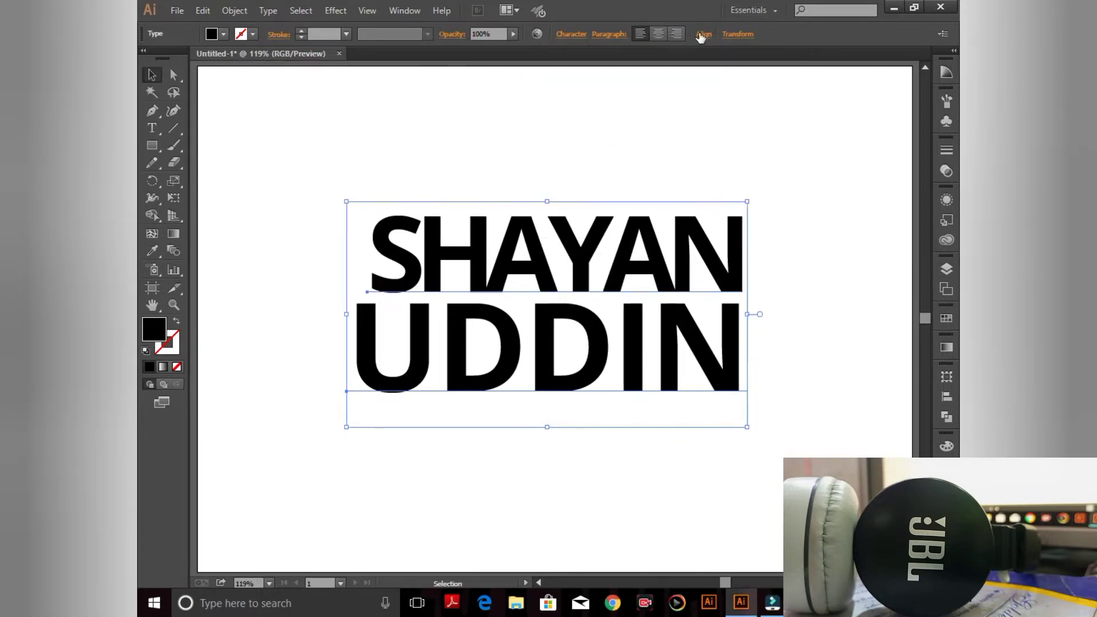
click(702, 35)
click(588, 74)
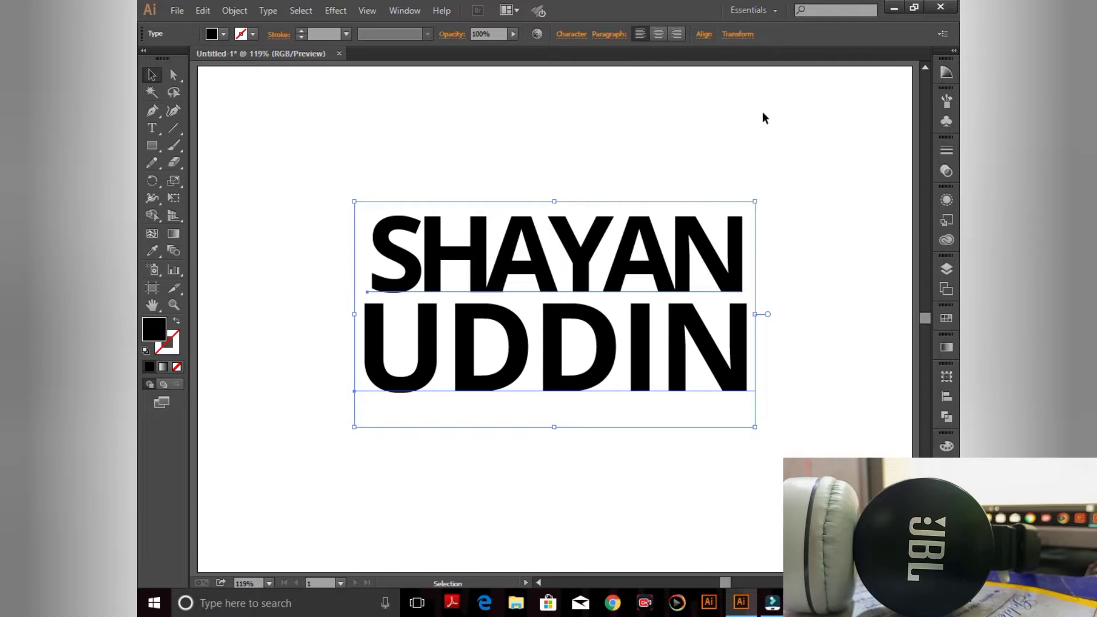
click(762, 121)
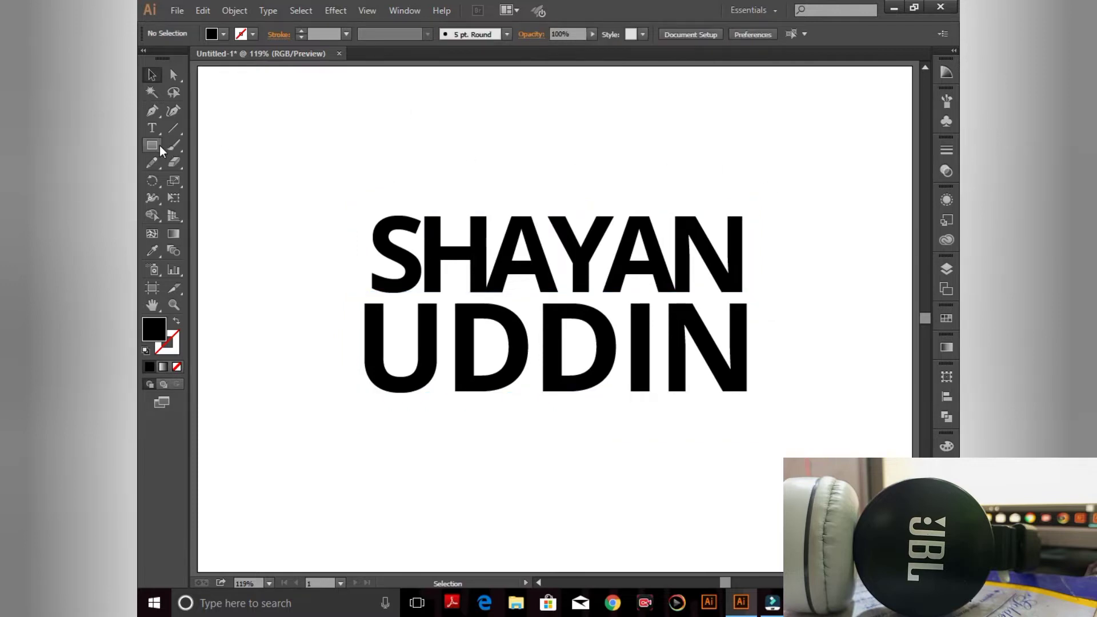
- Draw an ellipse over the name and make it an unfilled outline with a 4 pt stroke
drag(152, 145, 201, 187)
click(201, 183)
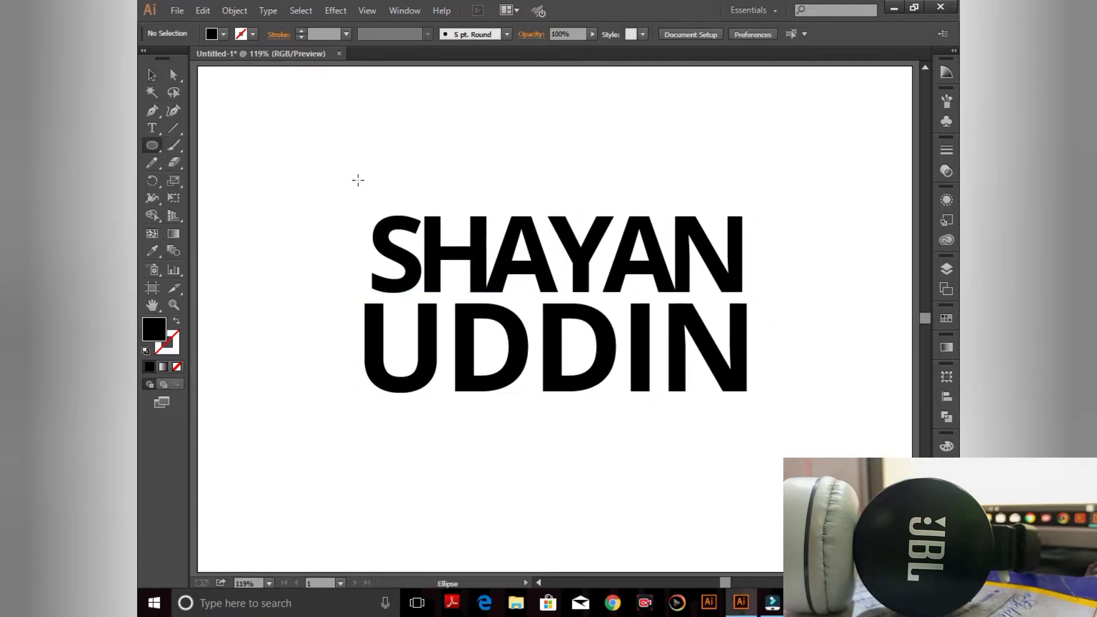
mouse_move(291, 247)
mouse_down()
mouse_move(692, 418)
mouse_move(705, 410)
mouse_up()
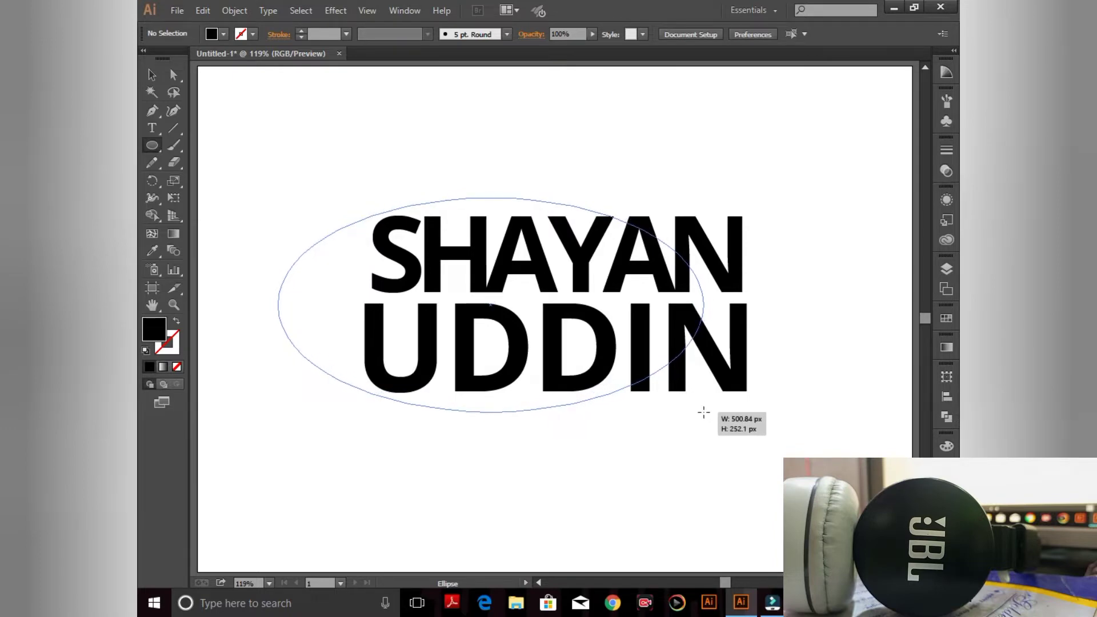
drag(706, 409, 702, 411)
click(151, 75)
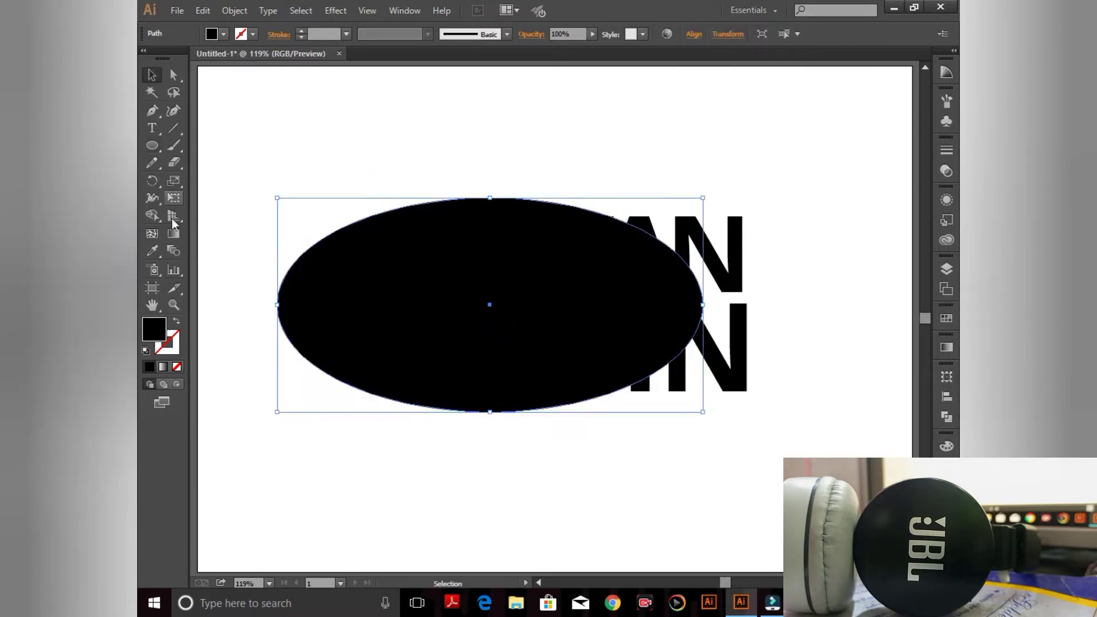
click(175, 321)
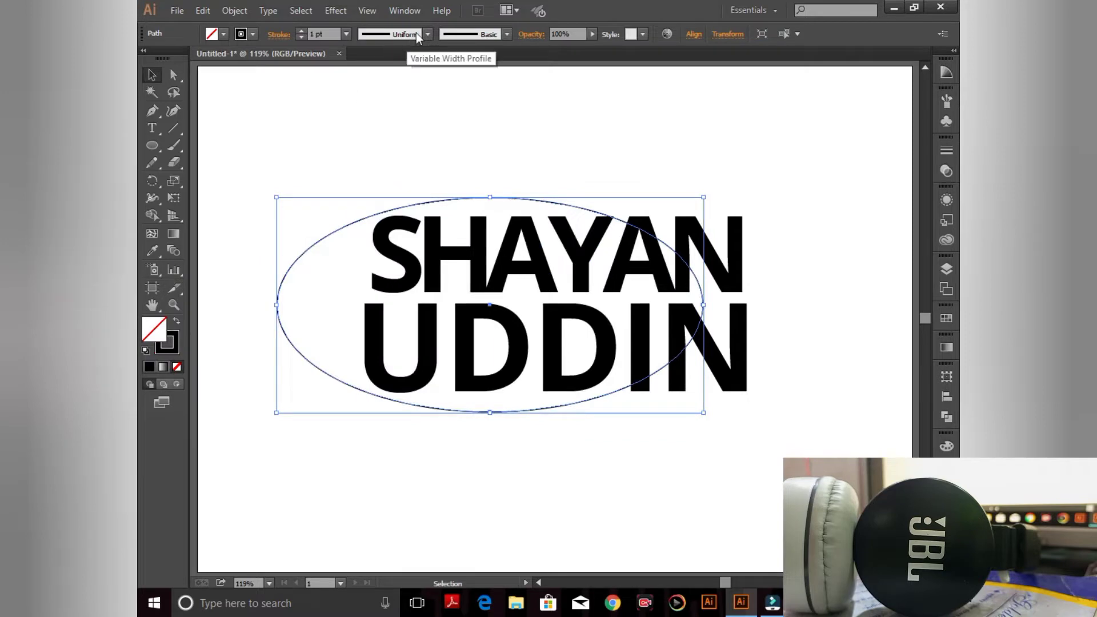
click(347, 35)
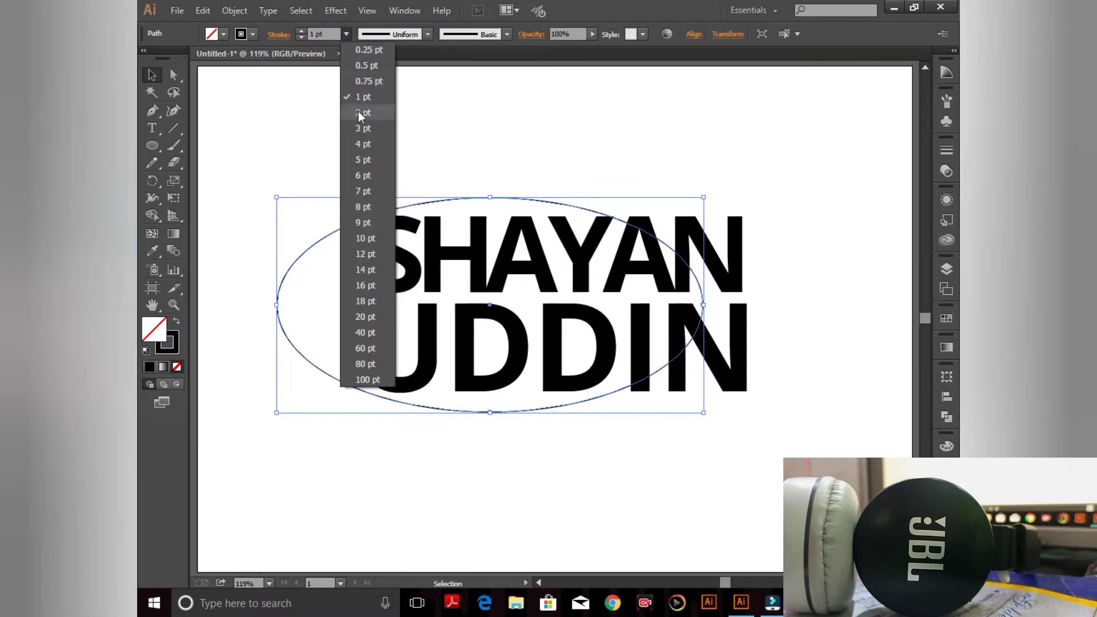
click(362, 144)
- Stretch the ellipse wider and taller to enclose the name, then nudge it right
drag(704, 305, 802, 311)
drag(540, 199, 547, 169)
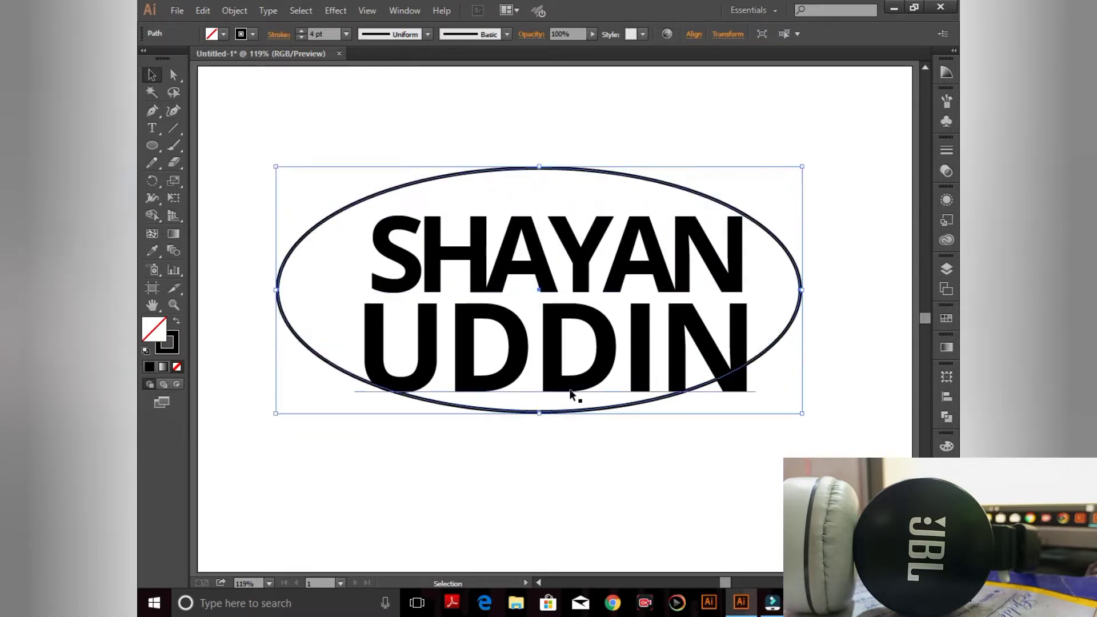
drag(539, 411, 539, 453)
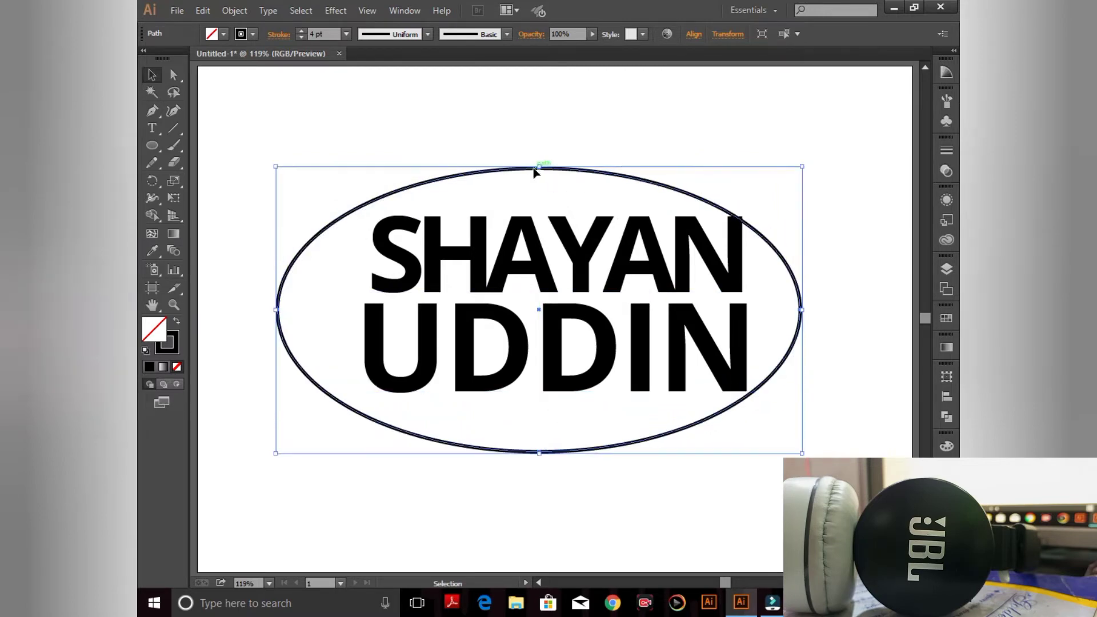
drag(535, 169, 543, 159)
click(548, 180)
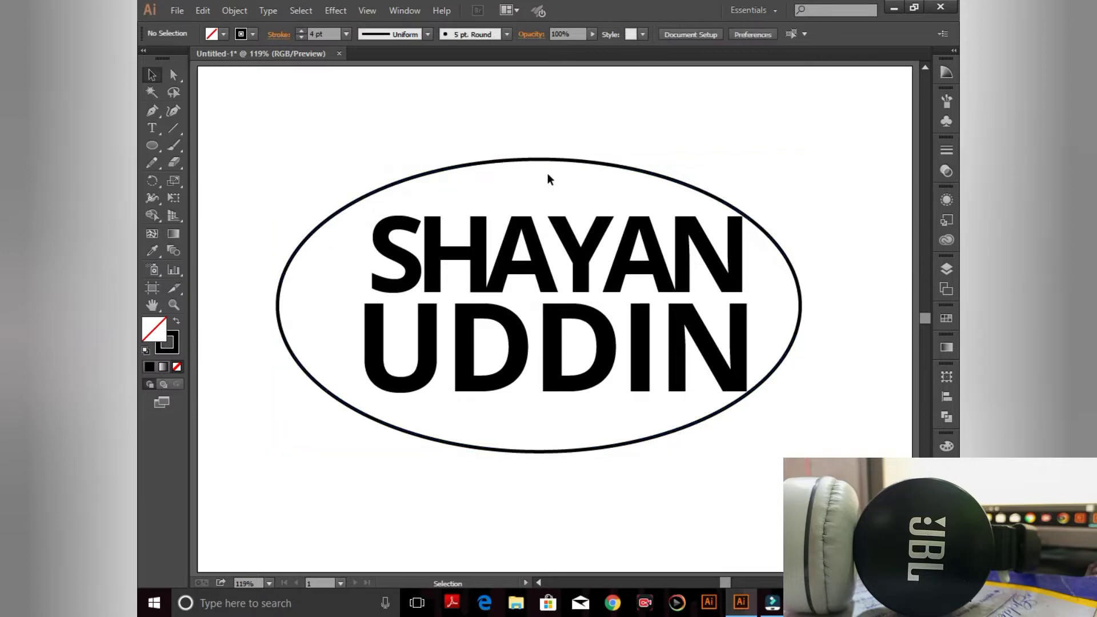
click(512, 161)
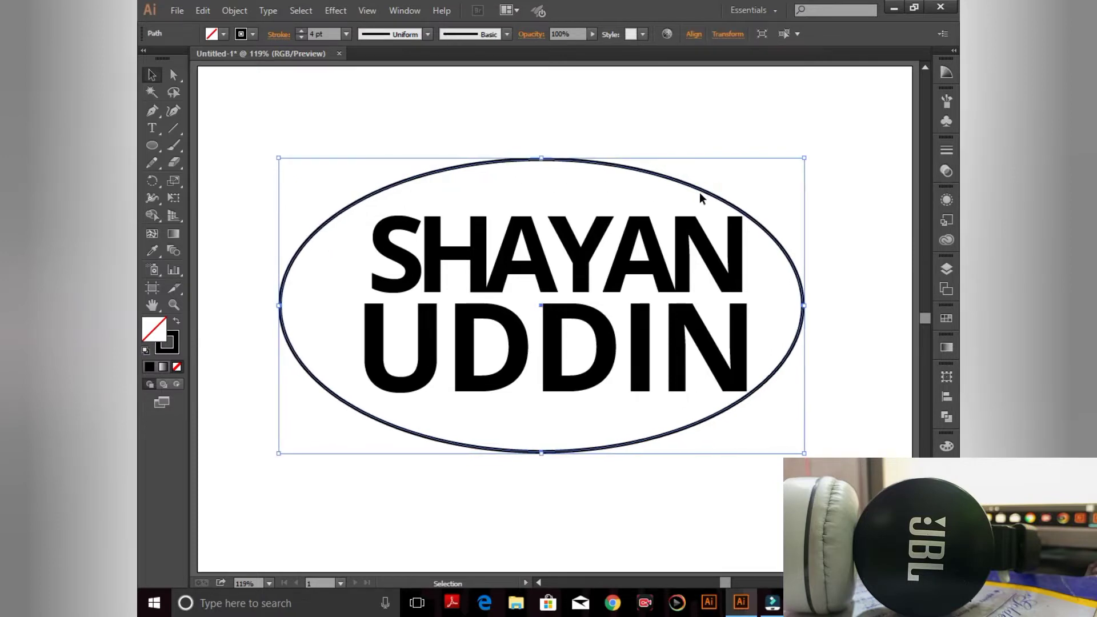
key(Right)
key(Right)
key(Right)
key(Right)
key(Right)
key(Right)
key(Right)
key(Right)
key(Right)
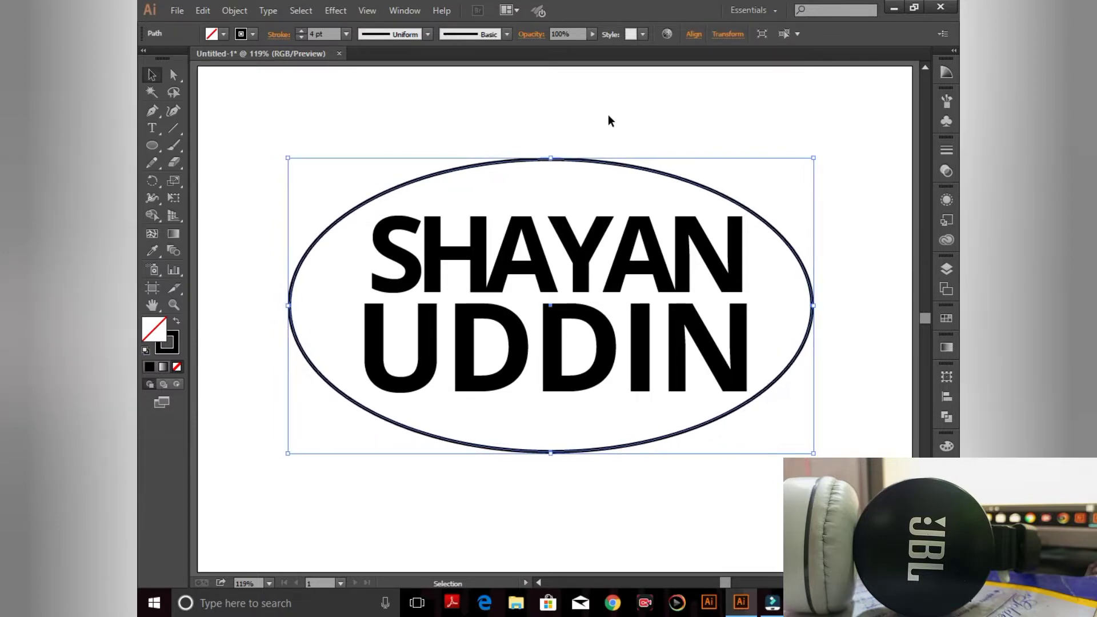
click(609, 120)
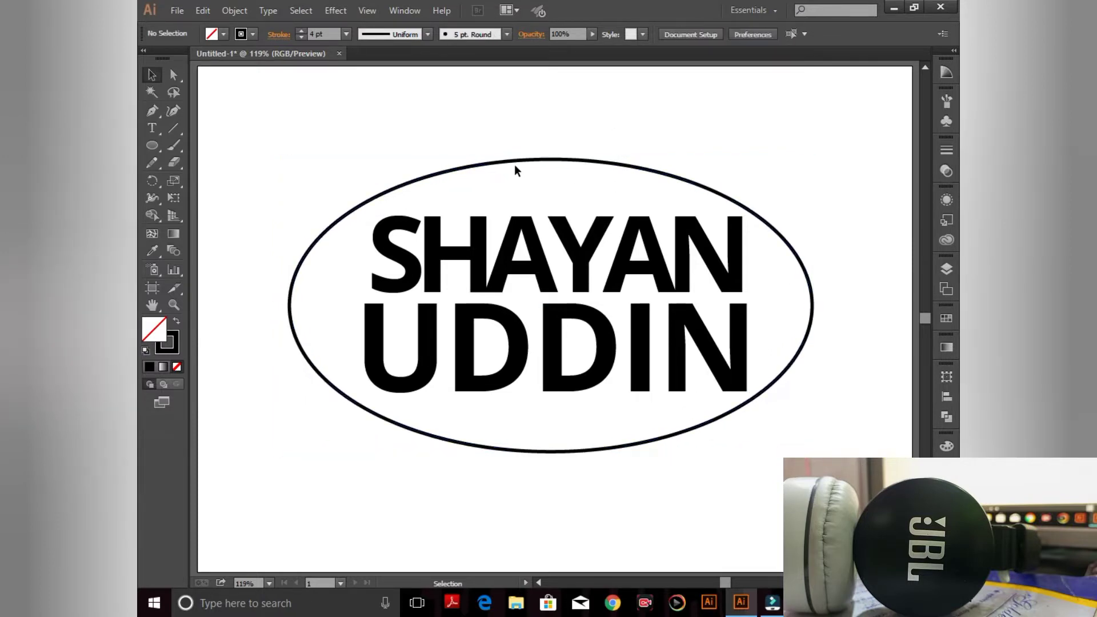
click(618, 165)
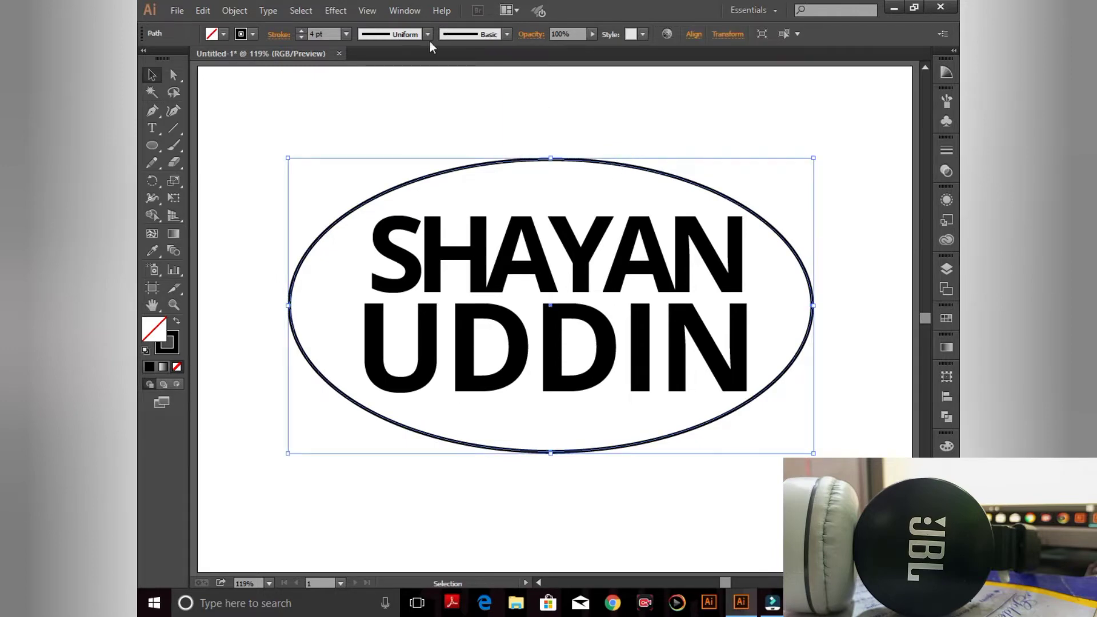
click(230, 12)
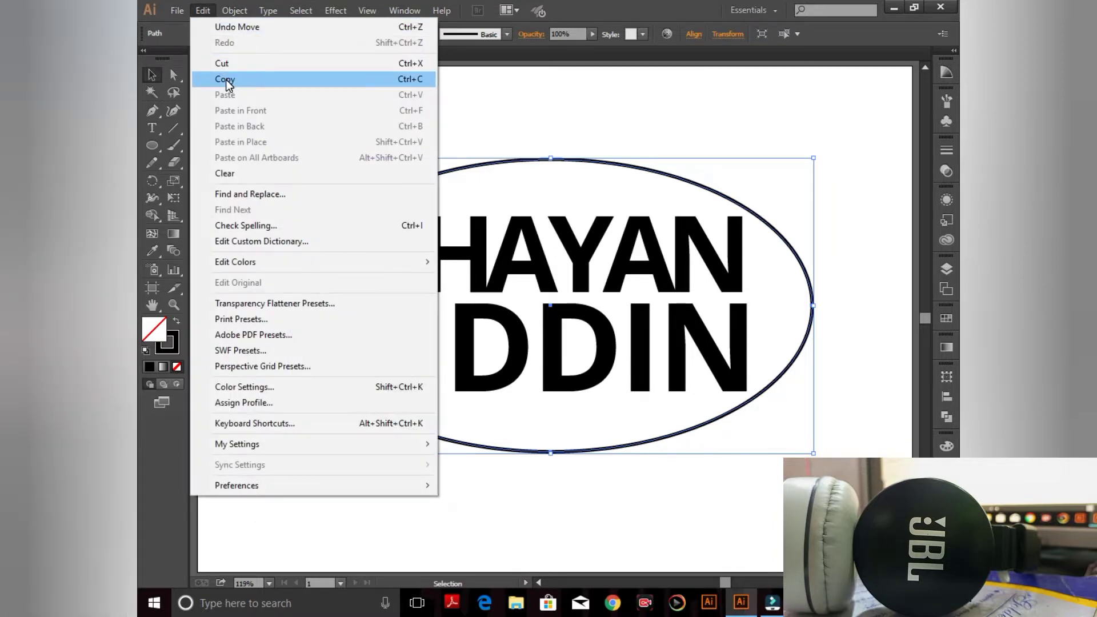
- Duplicate the ellipse, shift the outer copy up and right, and shorten it from the bottom
click(225, 80)
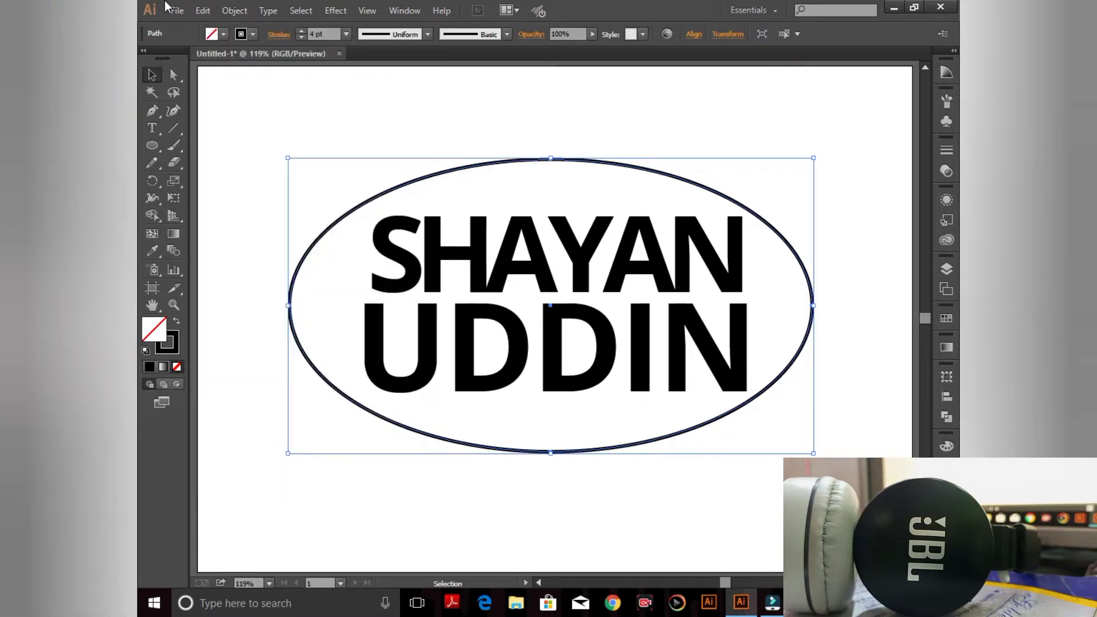
click(203, 11)
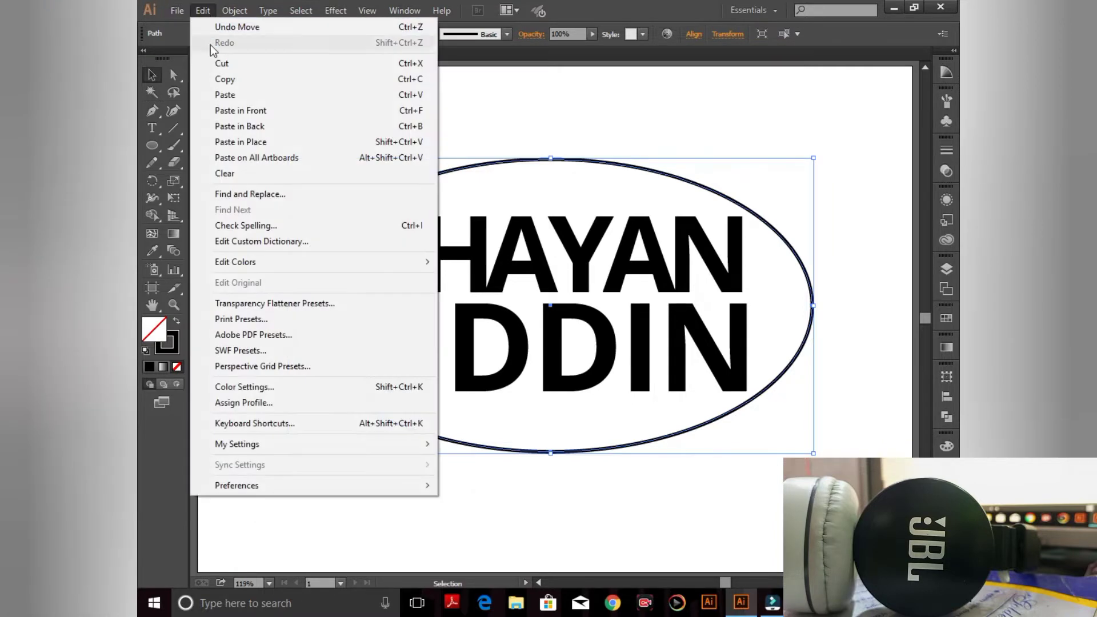
click(225, 89)
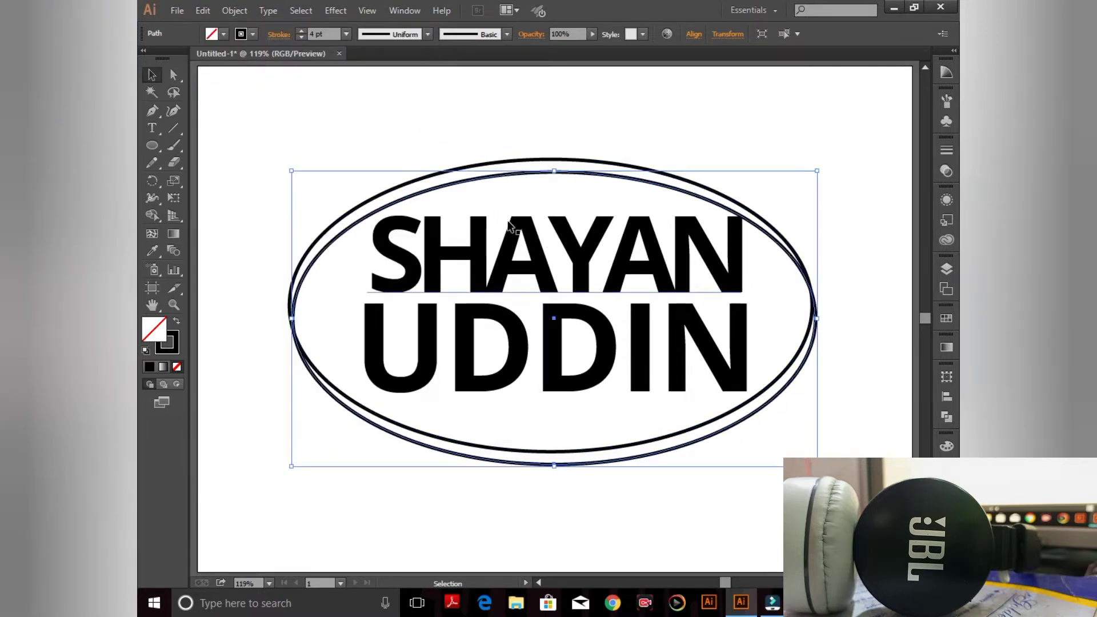
click(331, 172)
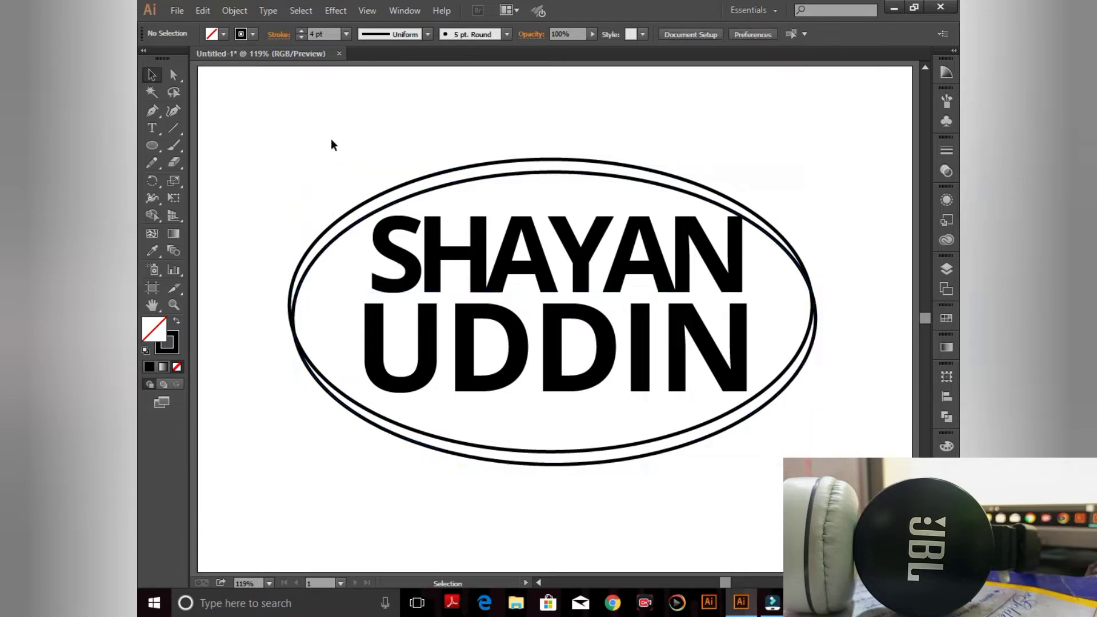
drag(342, 241, 340, 226)
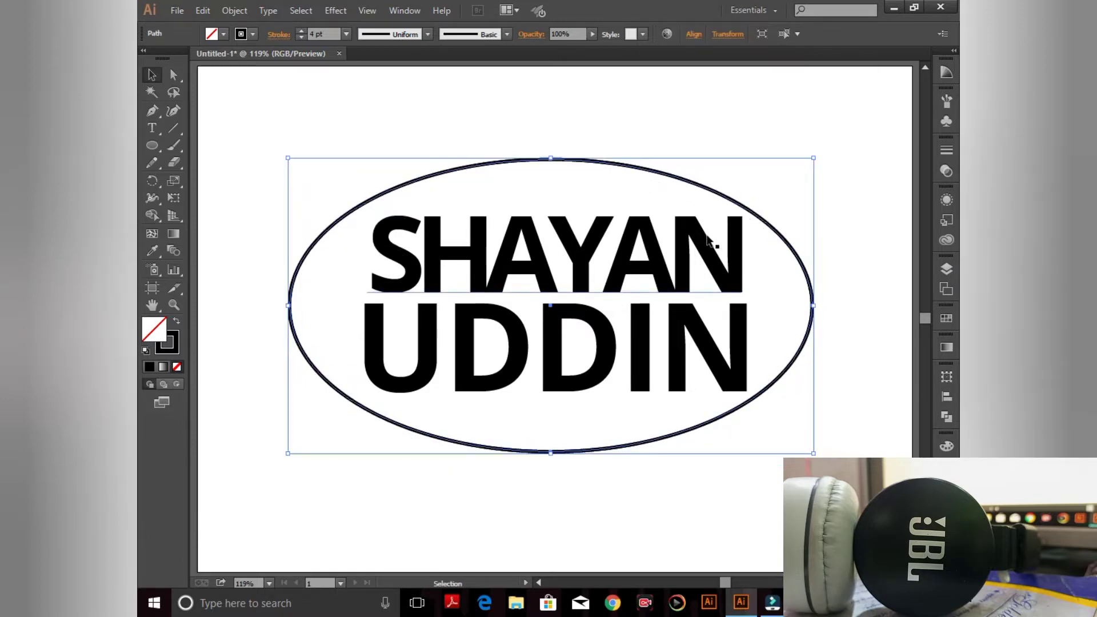
key(Right)
key(Right)
key(Right)
key(Right)
key(Right)
key(Right)
key(Right)
key(Right)
key(Right)
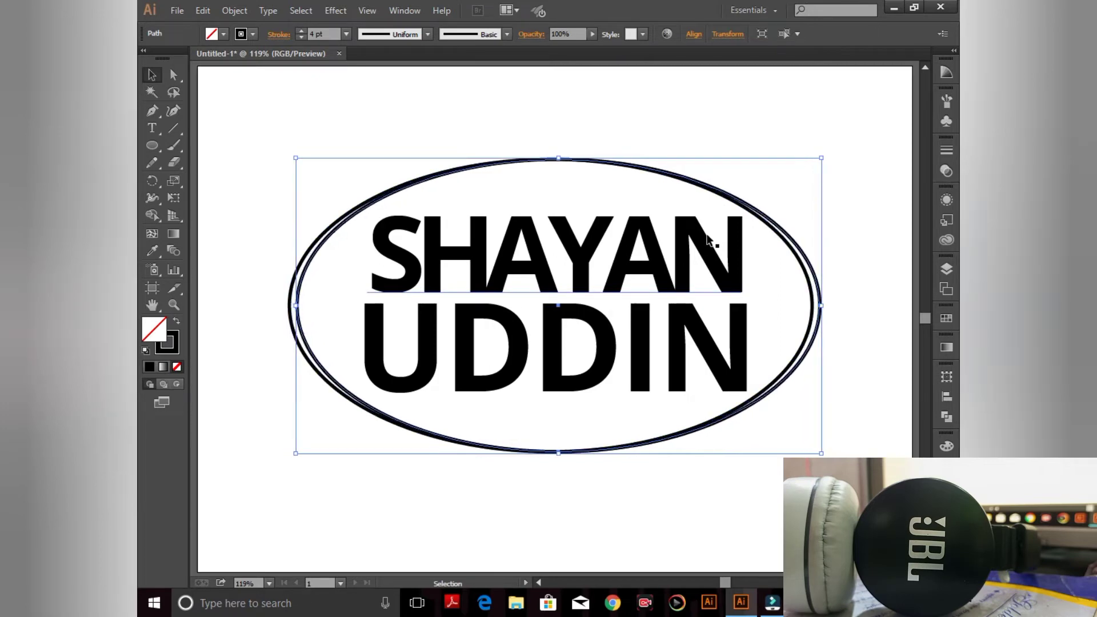
key(Right)
key(Right)
key(Right)
key(Right)
key(Right)
key(Right)
key(Right)
key(Right)
key(Right)
key(Right)
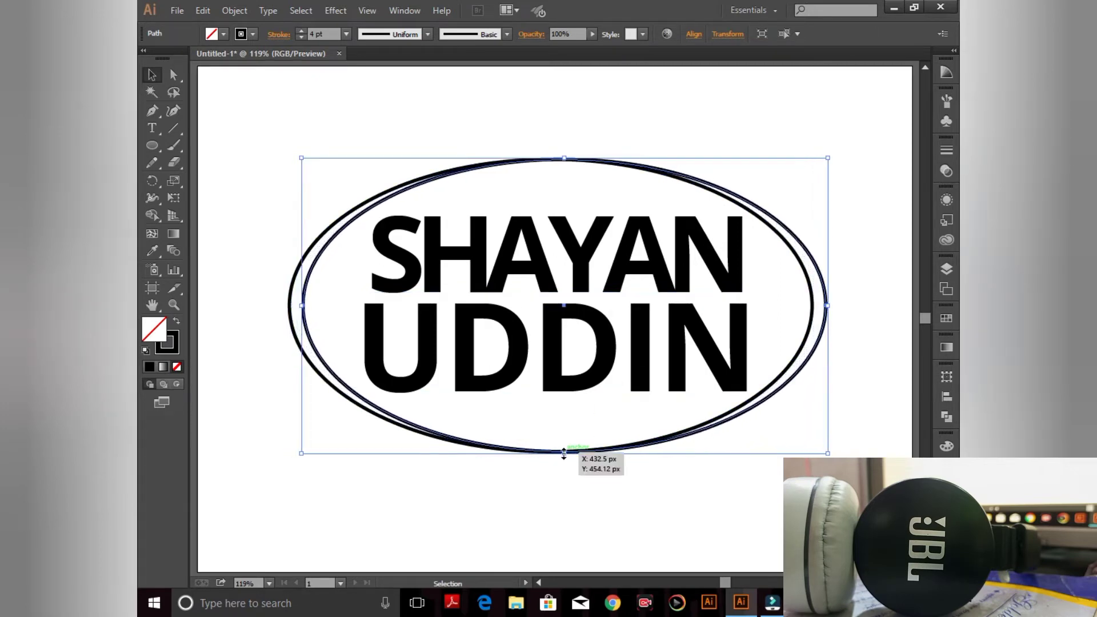
drag(563, 453, 565, 440)
click(670, 128)
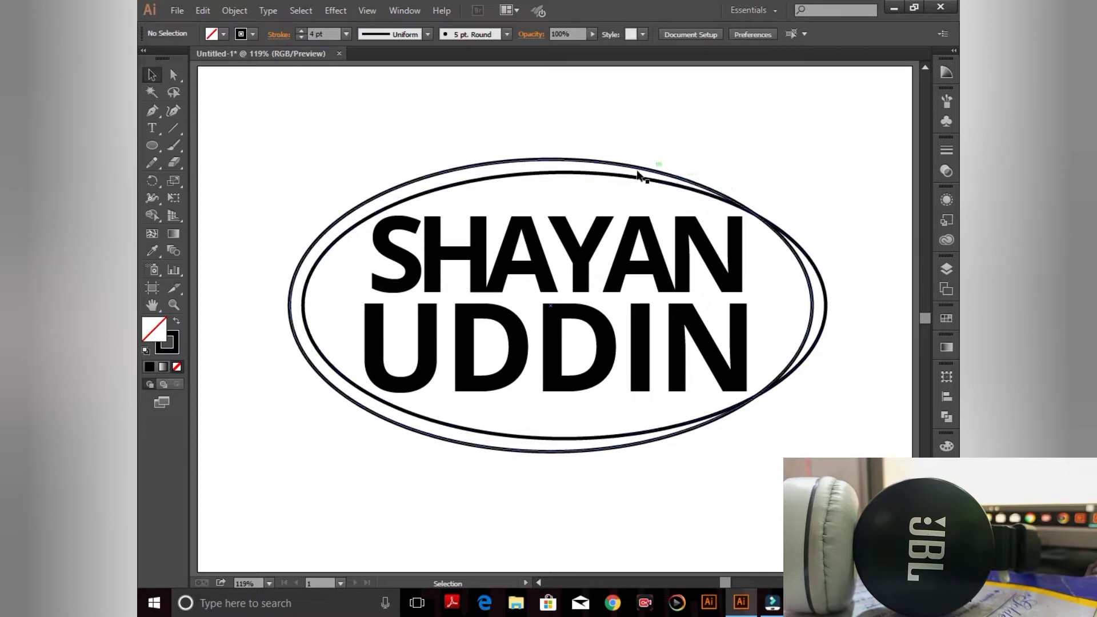
- Nudge the inner ellipse right and the surname line up slightly
click(588, 174)
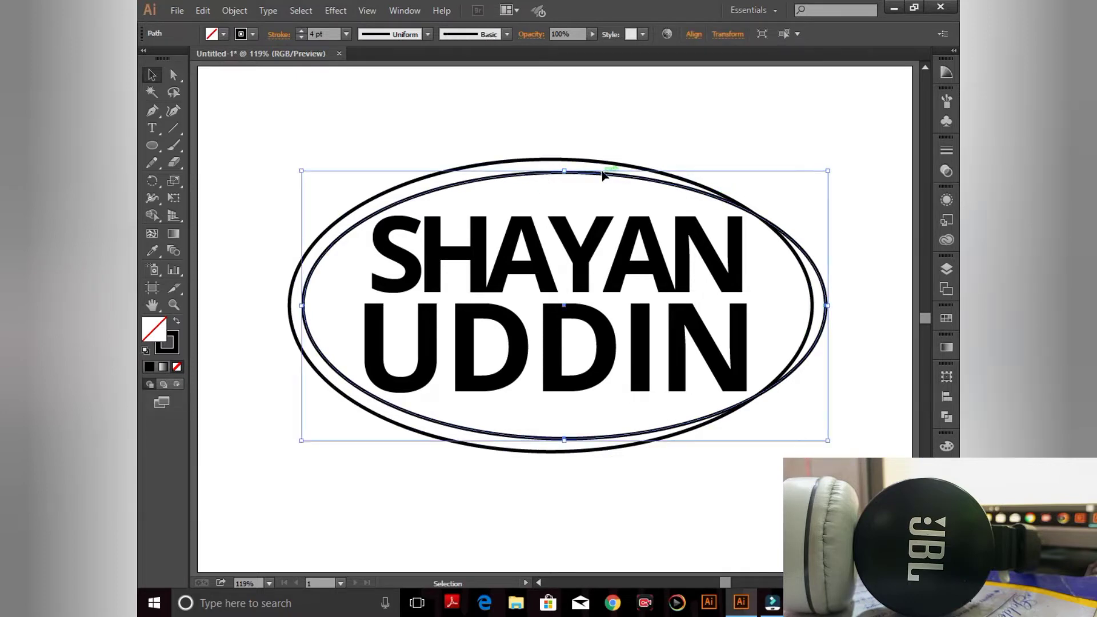
key(Right)
key(Right)
key(Right)
key(Right)
key(Right)
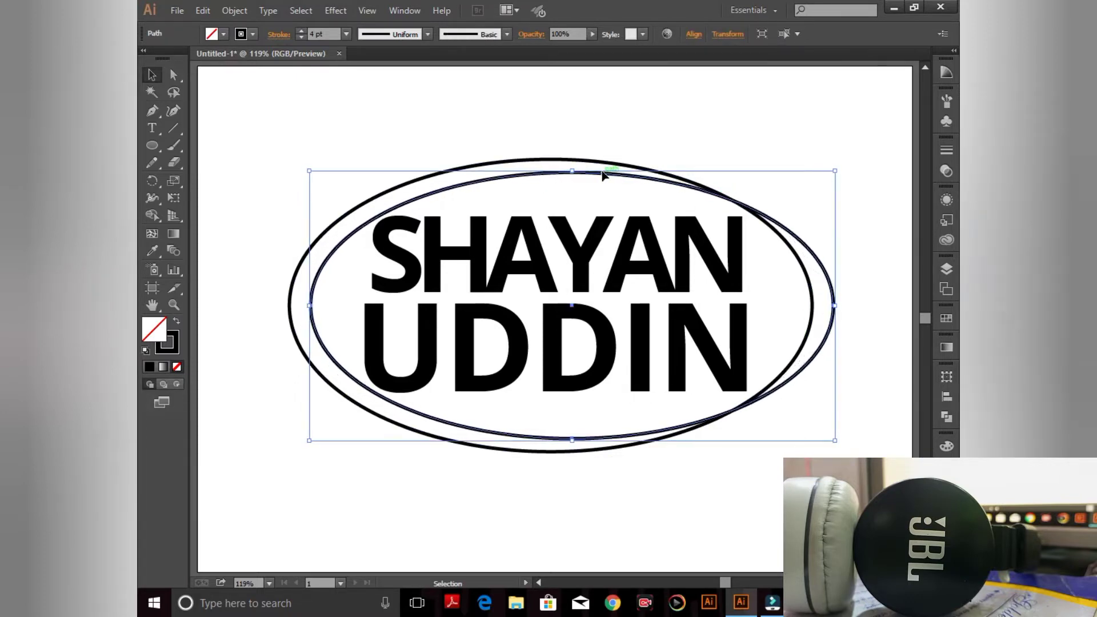
key(Right)
key(Right)
key(Right)
key(Right)
key(Right)
key(Right)
key(Right)
key(Right)
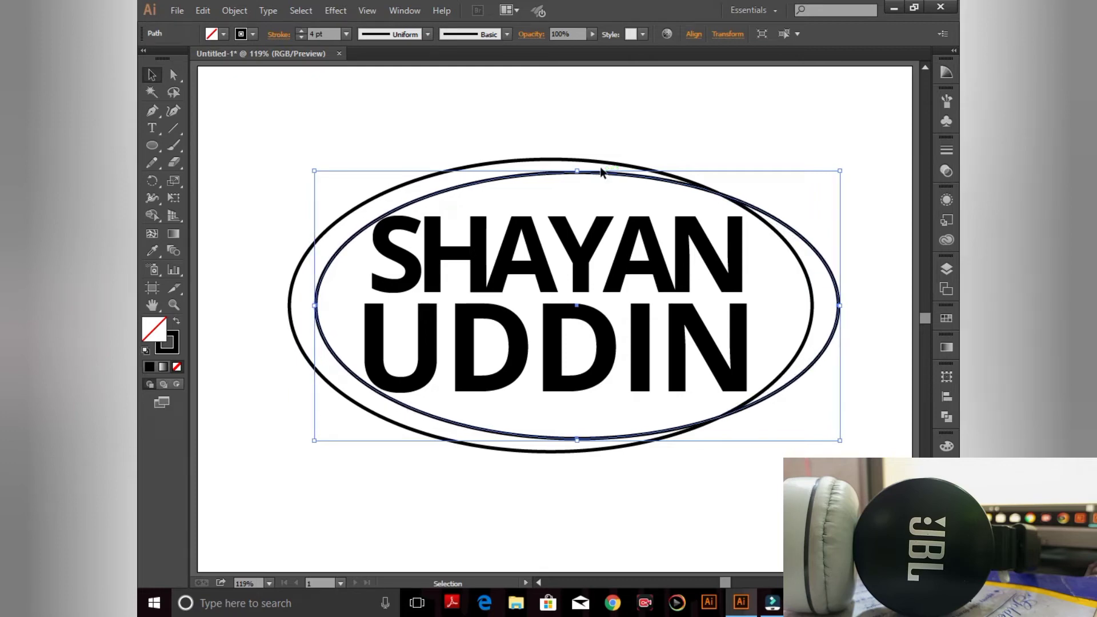
click(425, 365)
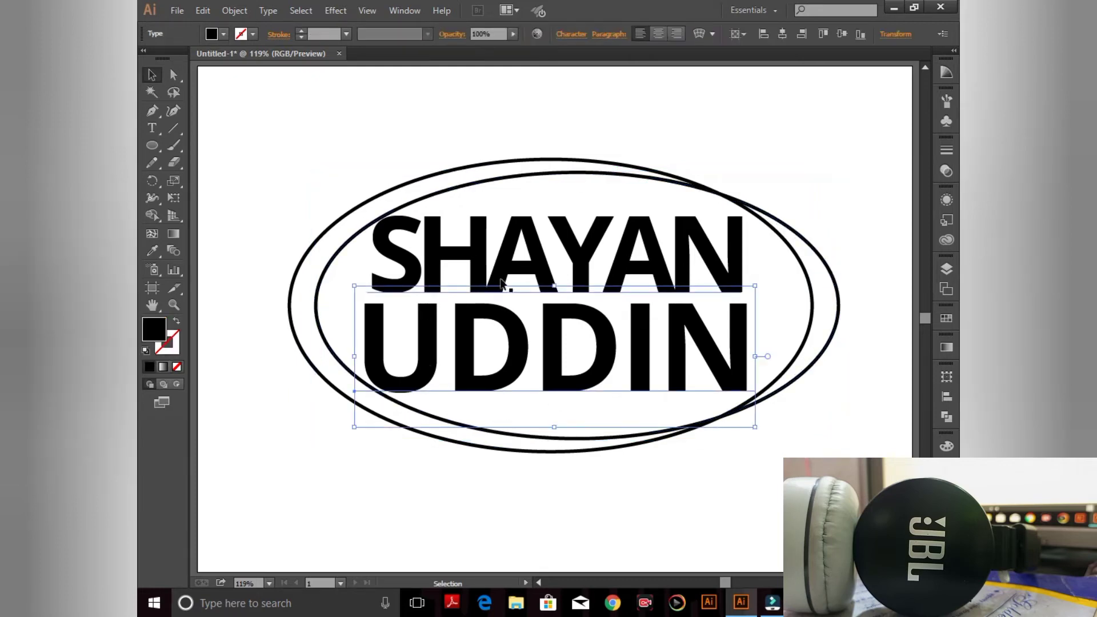
key(Up)
key(Up)
key(Up)
key(Up)
key(Up)
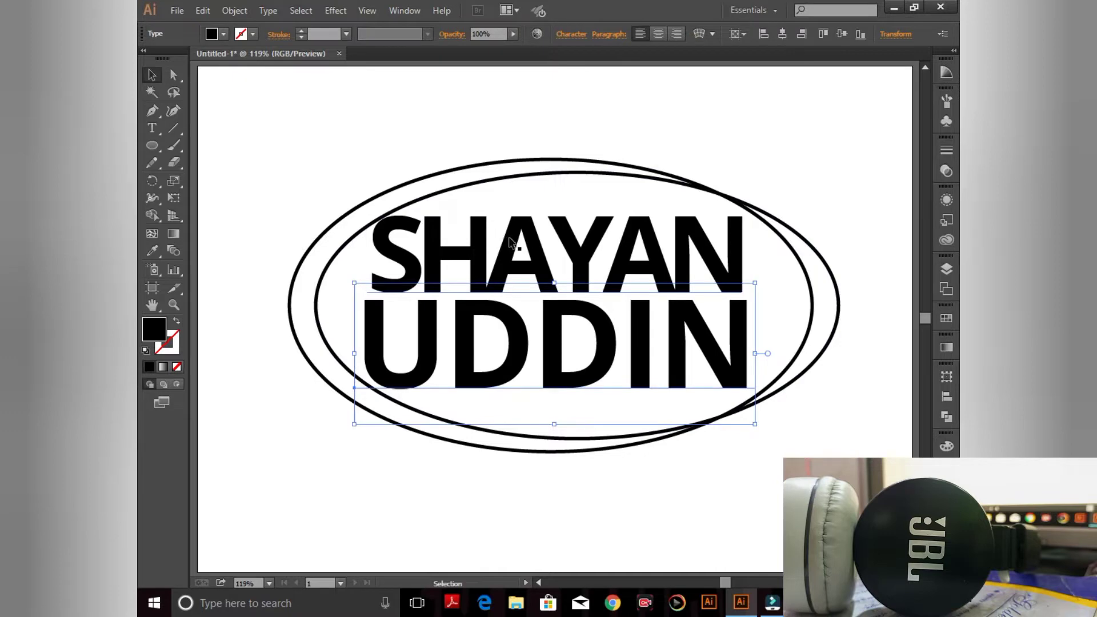
click(514, 244)
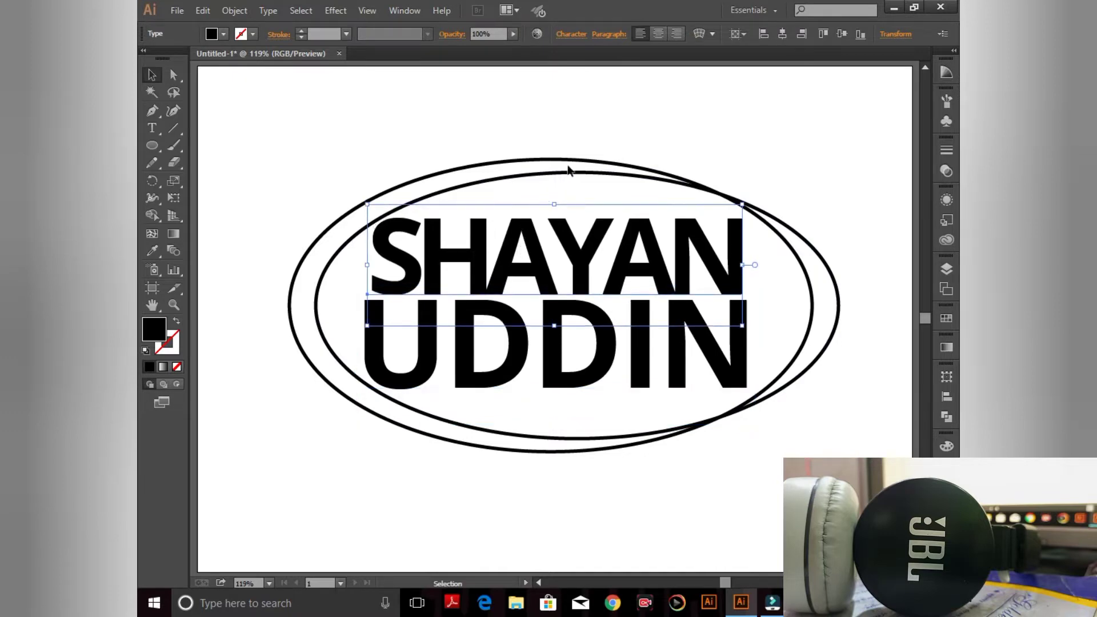
click(569, 172)
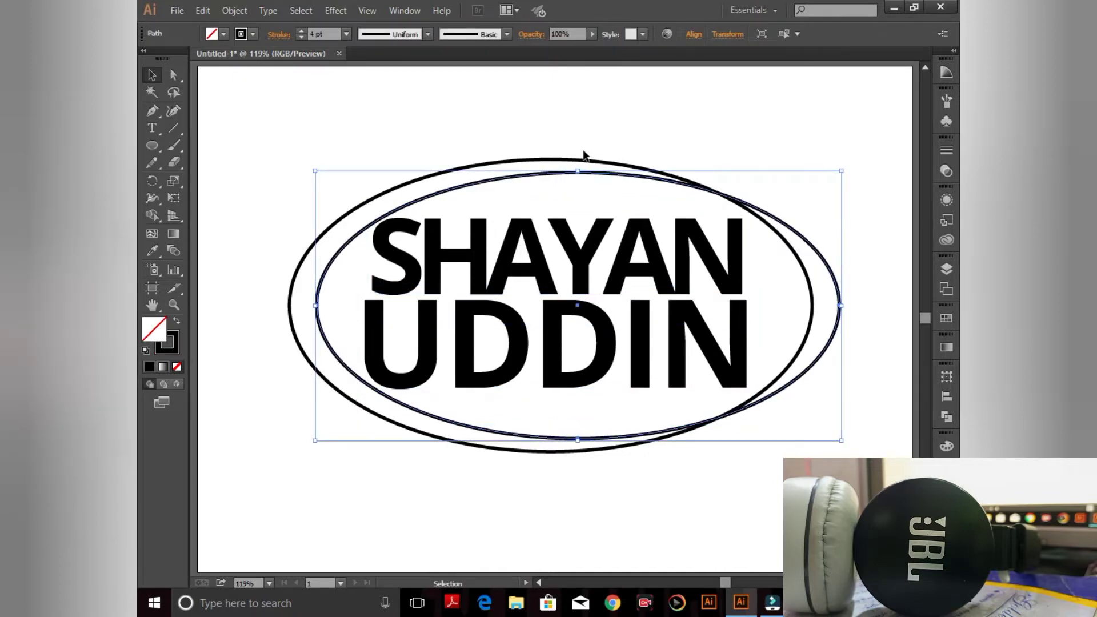
click(585, 131)
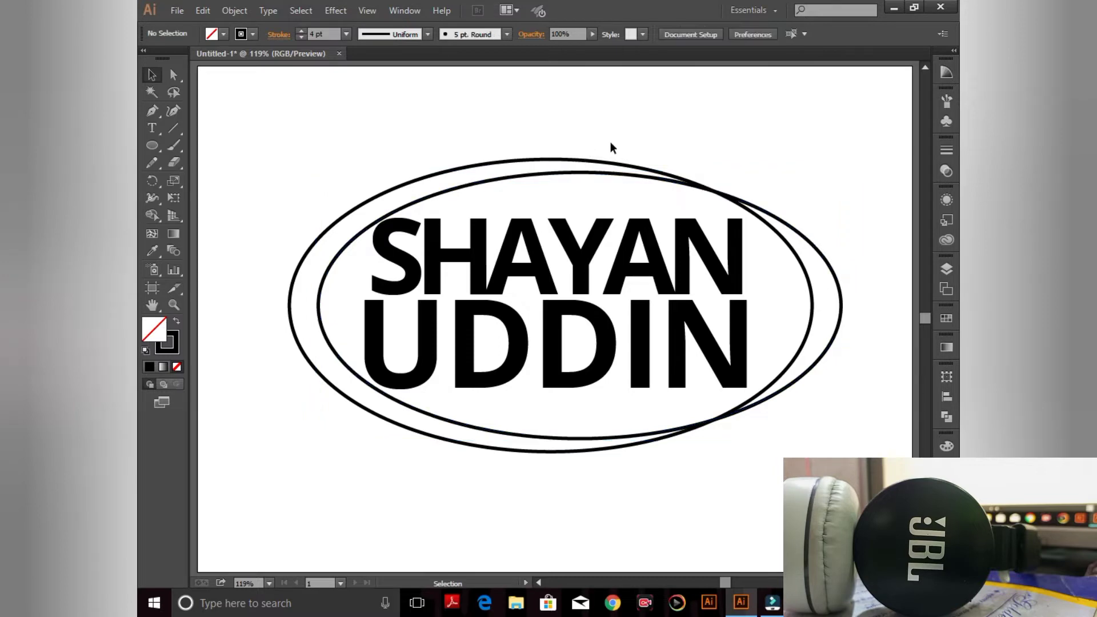
- Use Shape Builder to fill the left crescent teal, with the ellipses' stroke set to None
drag(467, 168, 523, 177)
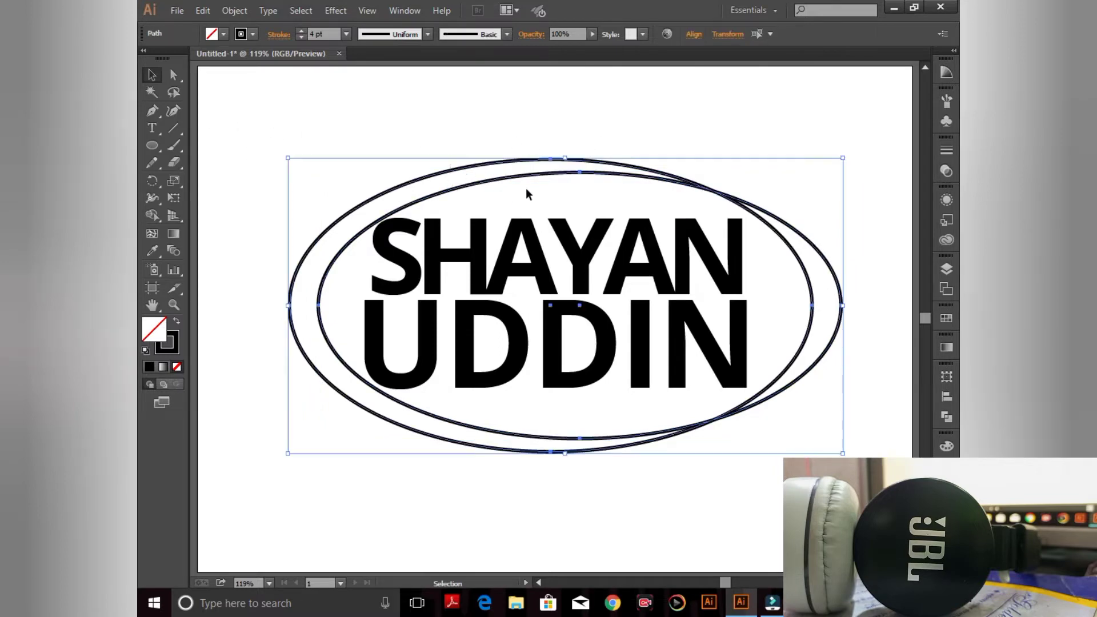
click(146, 217)
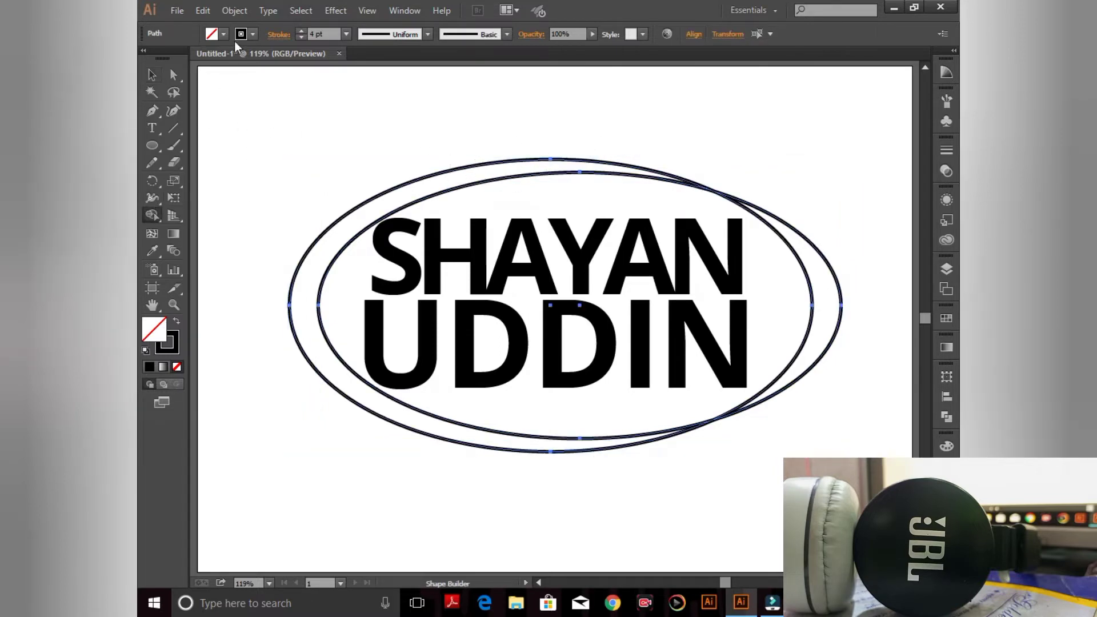
click(224, 34)
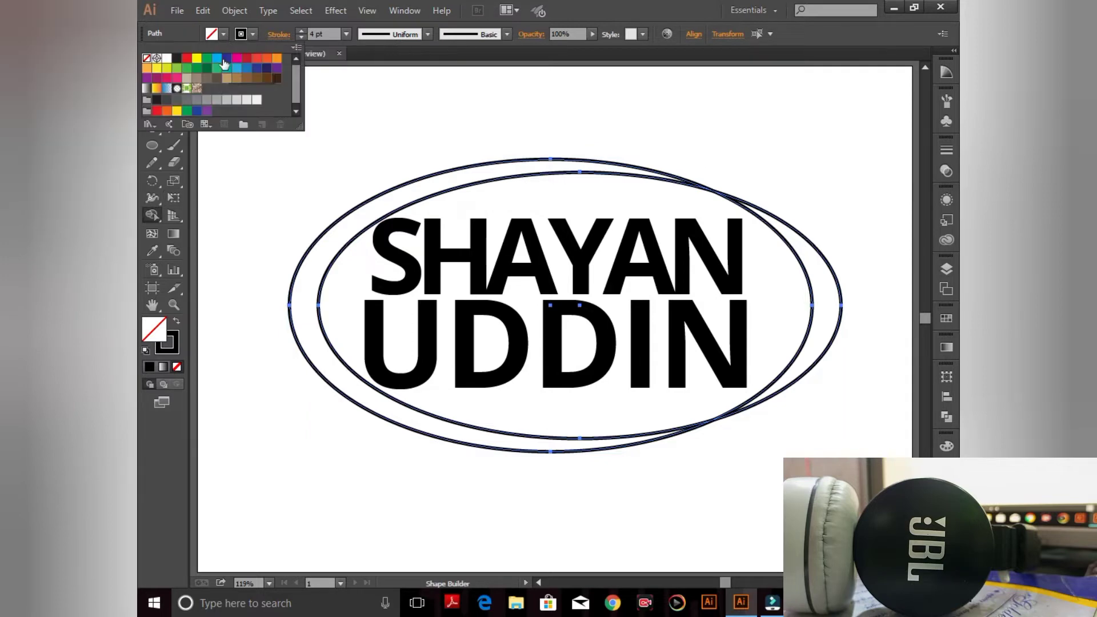
click(227, 68)
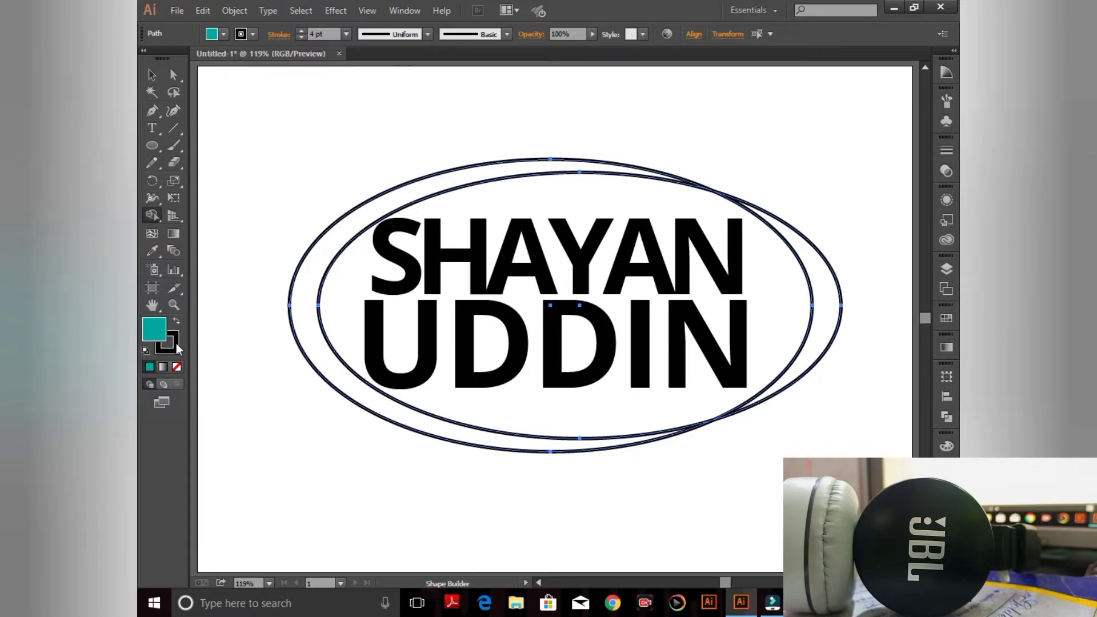
click(176, 344)
click(175, 366)
click(153, 321)
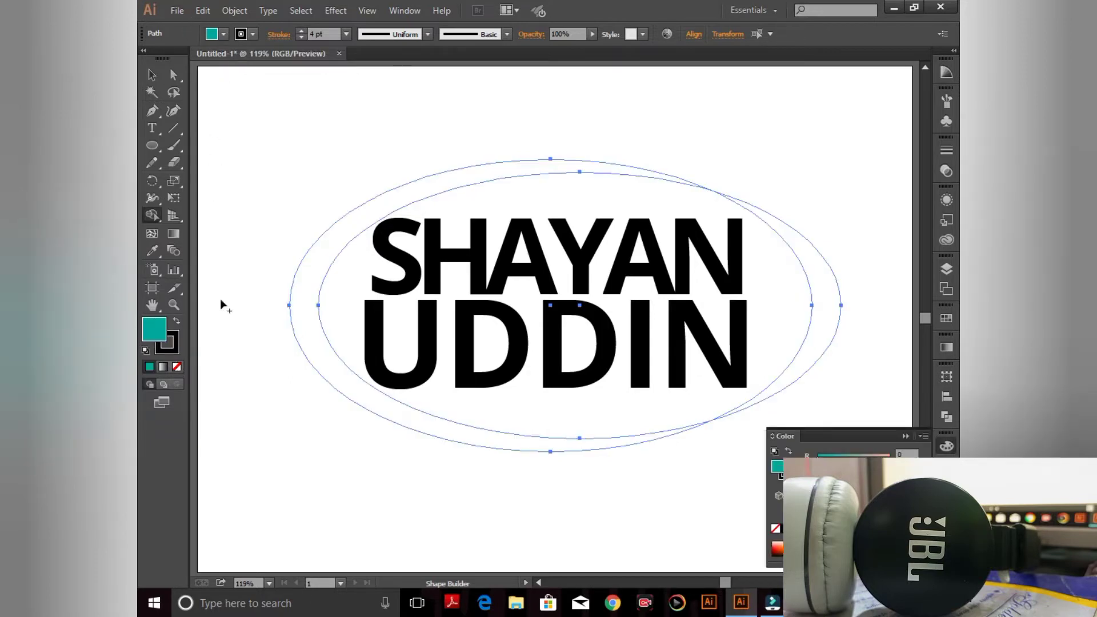
click(337, 232)
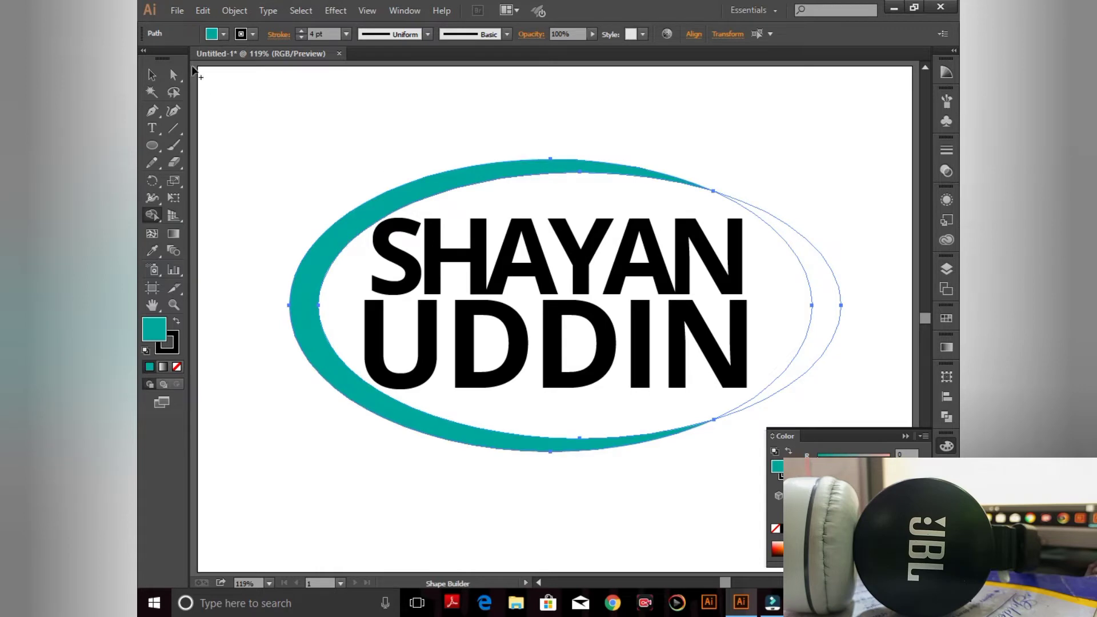
click(153, 77)
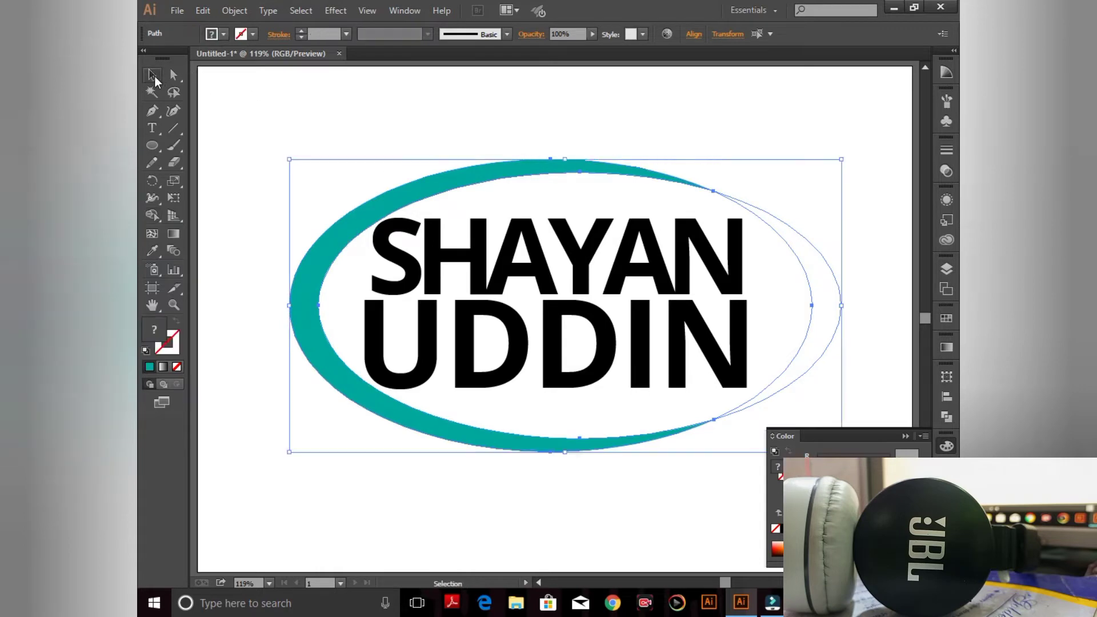
- Delete the leftover outer ellipse path in isolation mode, then exit isolation
click(903, 435)
click(801, 183)
drag(767, 160, 835, 293)
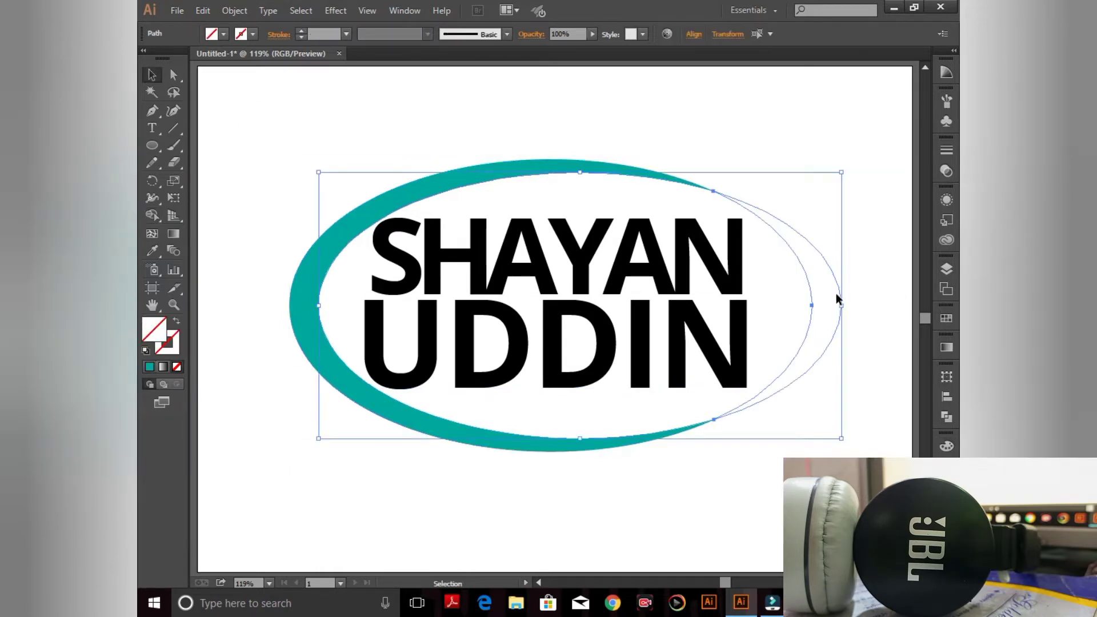
right_click(816, 247)
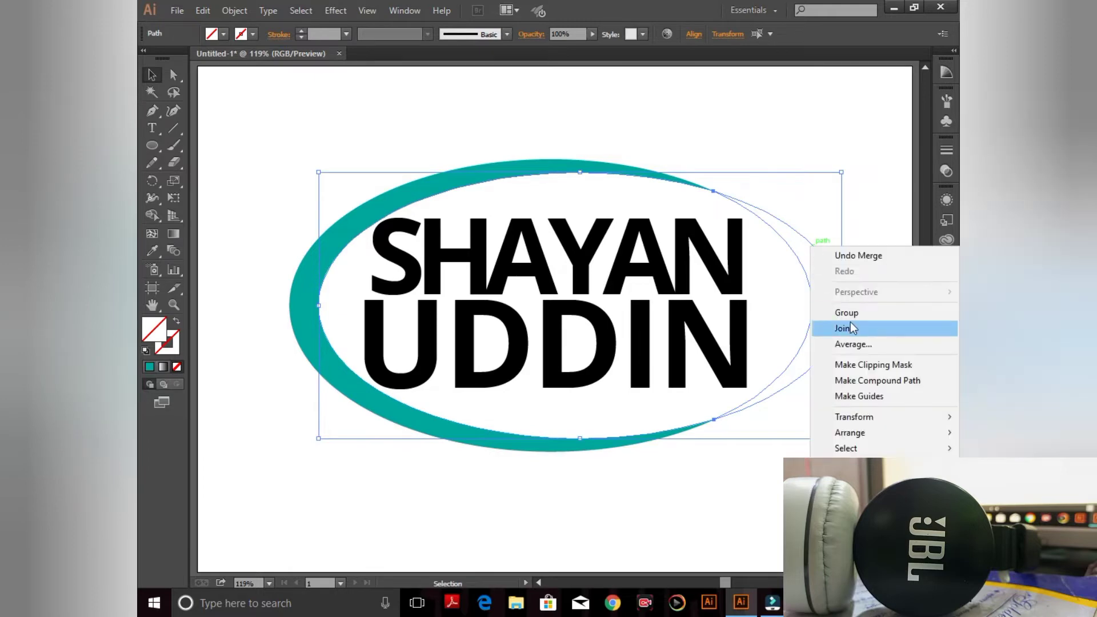
click(799, 227)
double_click(798, 228)
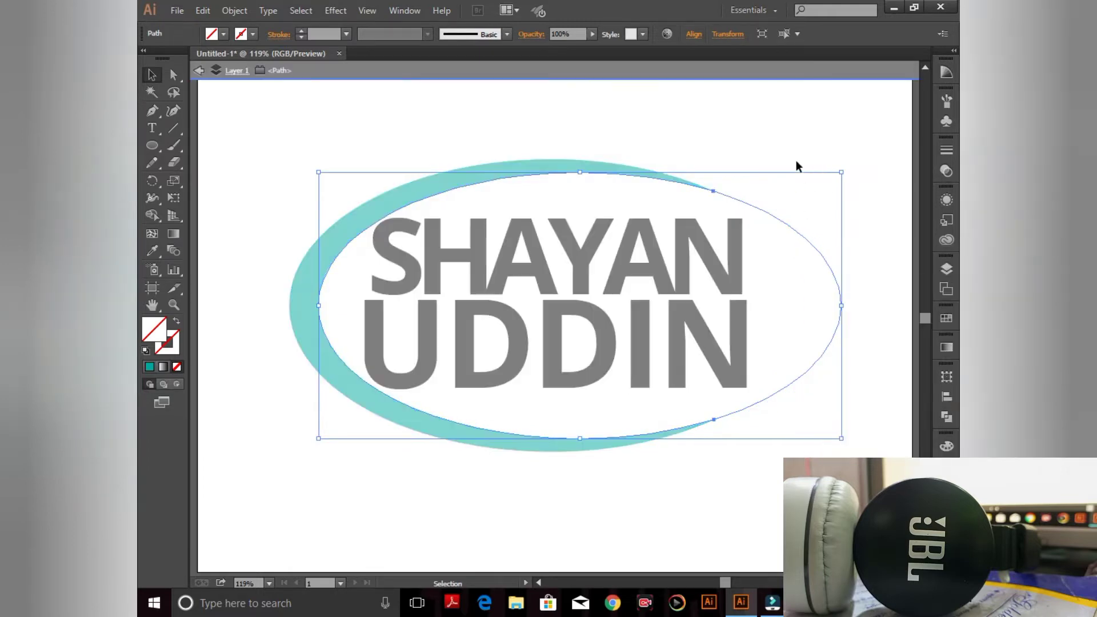
key(Delete)
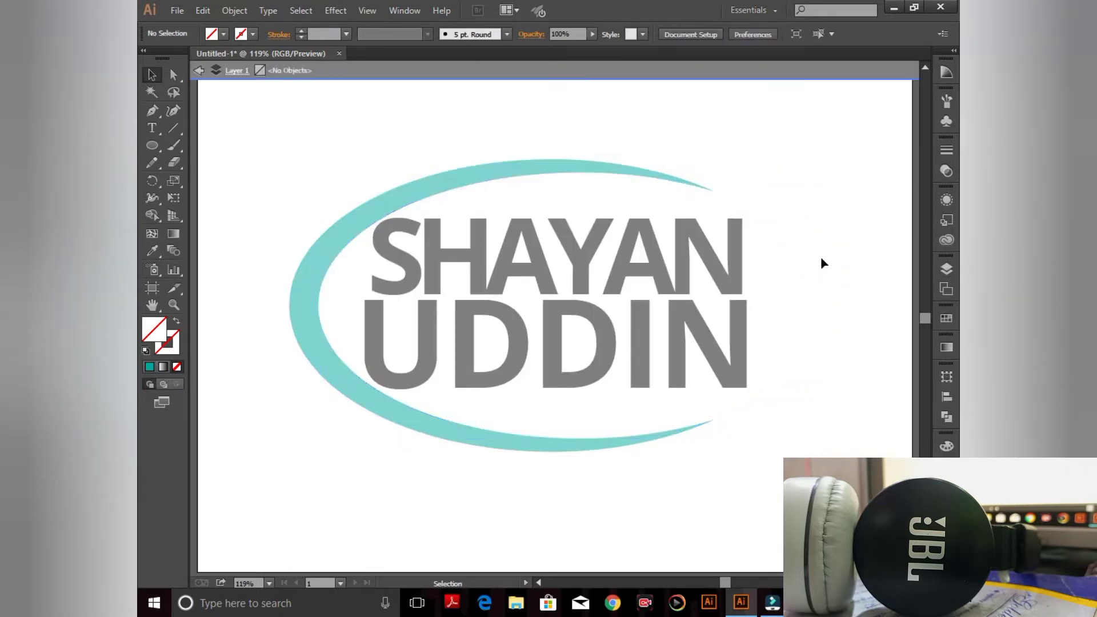
drag(771, 236, 814, 368)
click(199, 70)
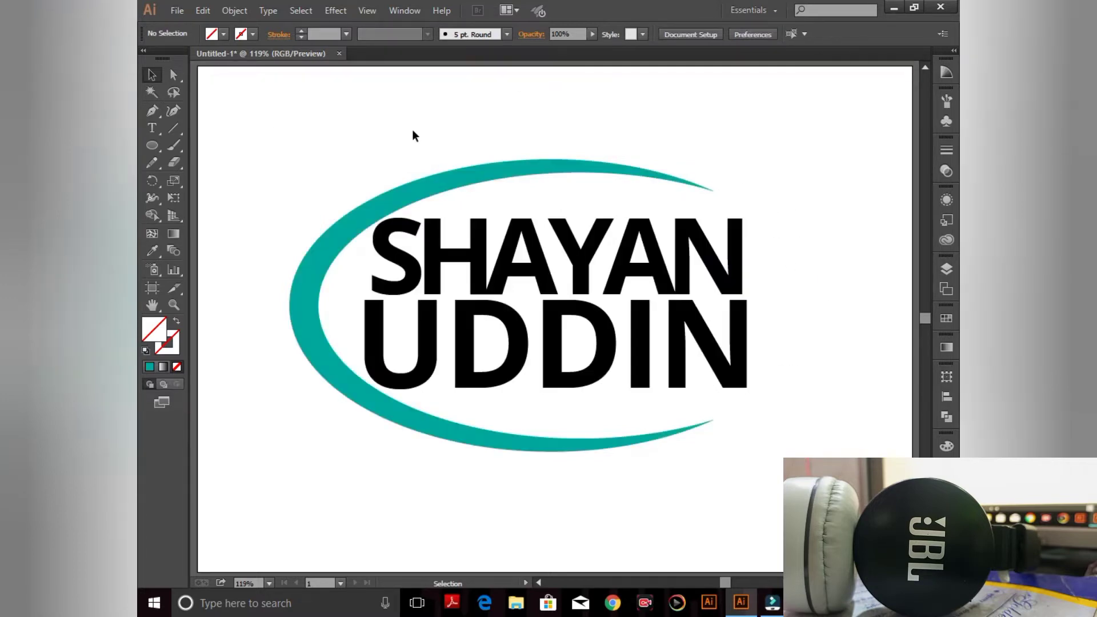
- Nudge the teal swoosh two steps to the left
click(471, 179)
key(Left)
key(Left)
key(Left)
key(Left)
key(Left)
key(Left)
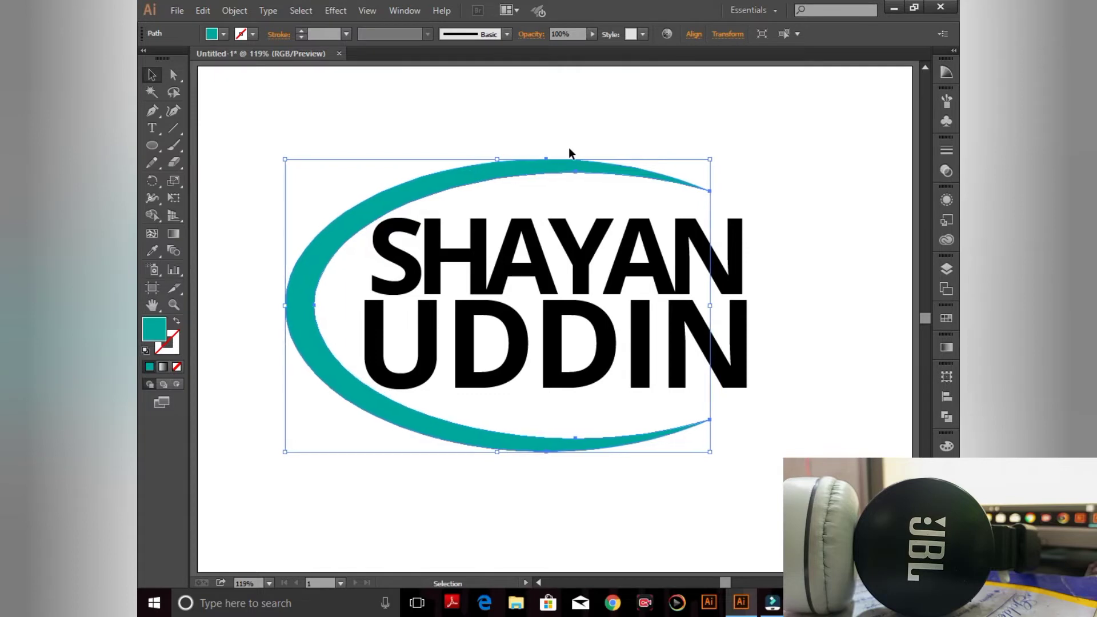
key(Left)
key(Left)
key(Left)
key(Left)
key(Left)
key(Left)
key(Left)
click(749, 146)
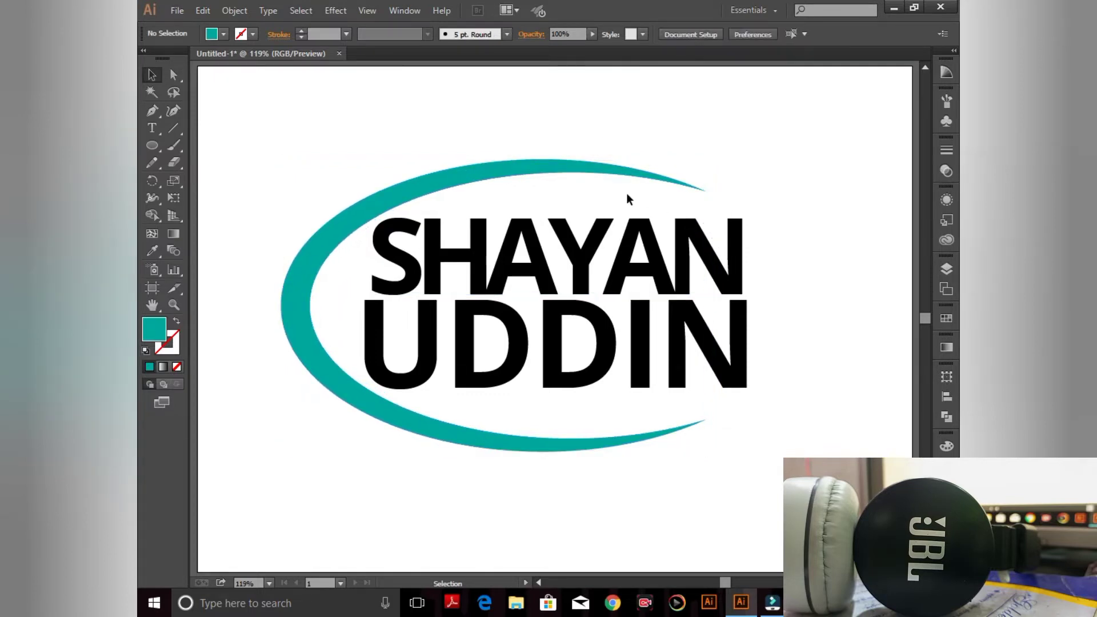
- Select and delete the first-name text and ellipse path, then undo to restore them
drag(622, 193, 754, 347)
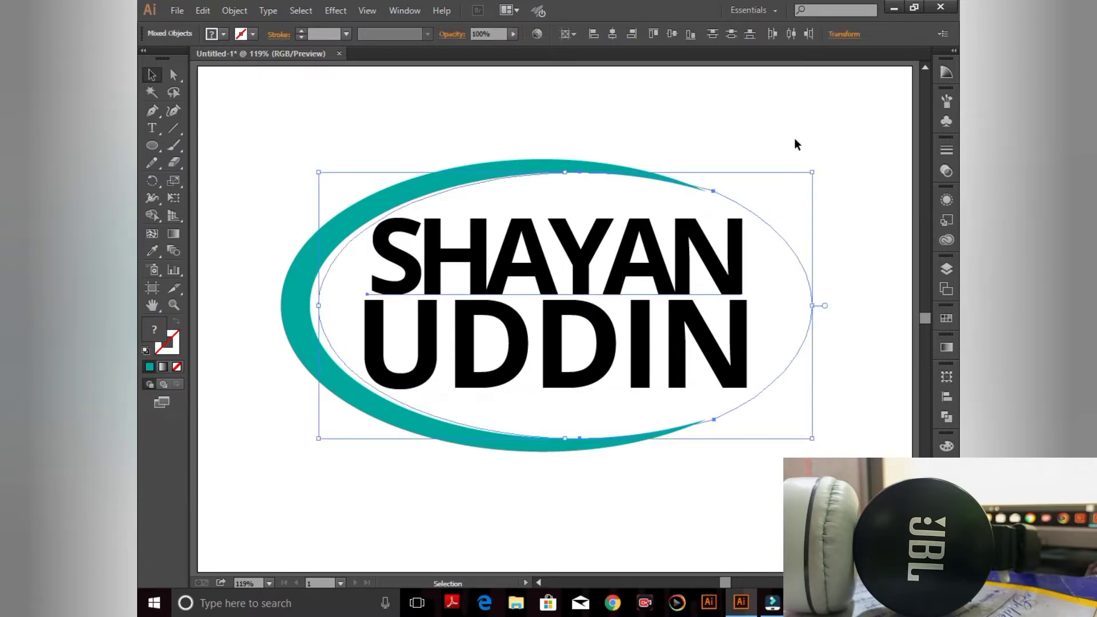
click(736, 173)
drag(763, 211, 763, 193)
key(Delete)
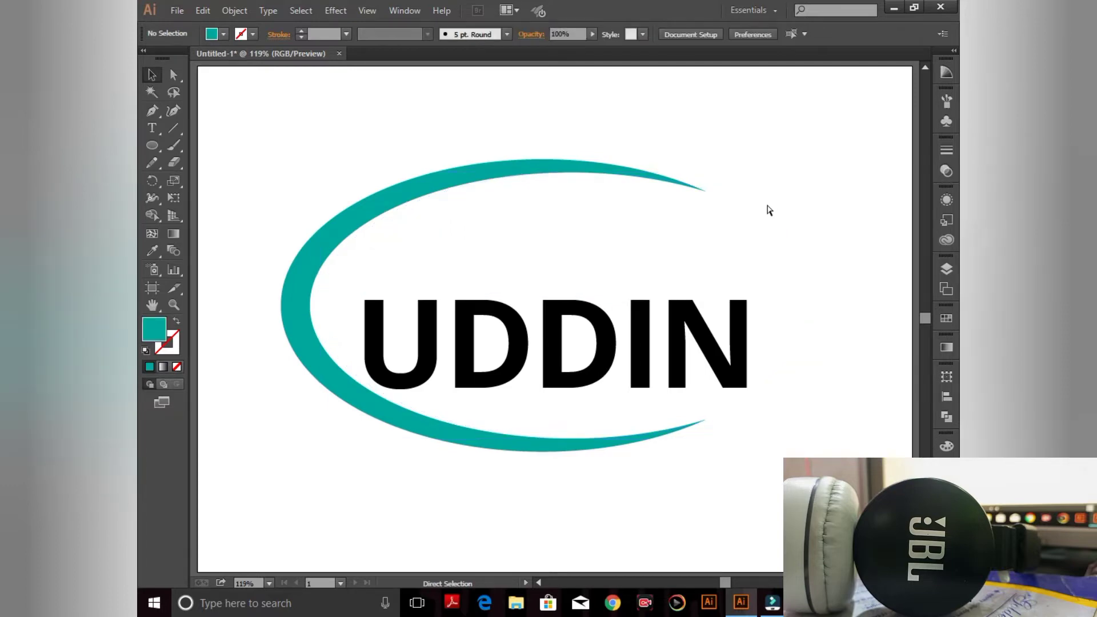
key(ctrl+z)
click(820, 129)
click(787, 253)
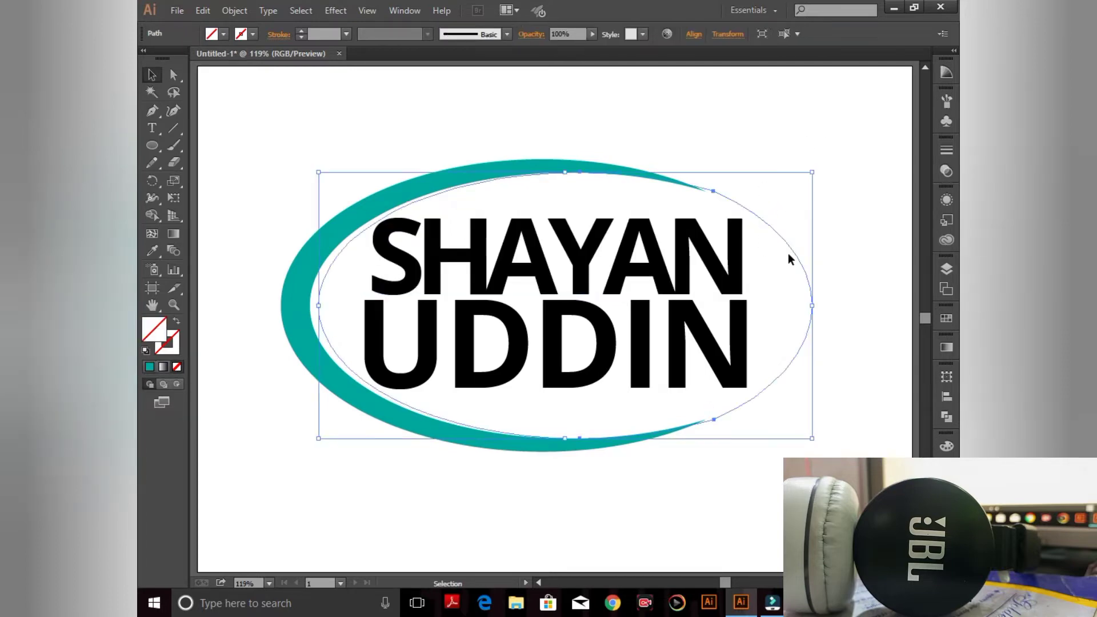
click(790, 225)
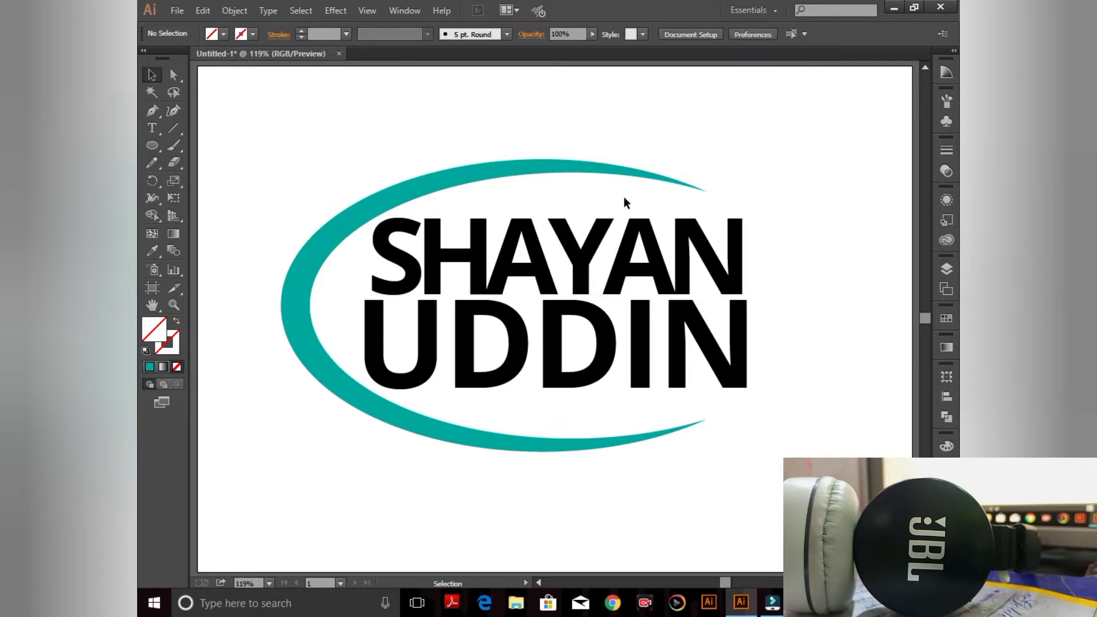
- Convert the two-line name to outlines and give it a linear gradient fill
click(719, 328)
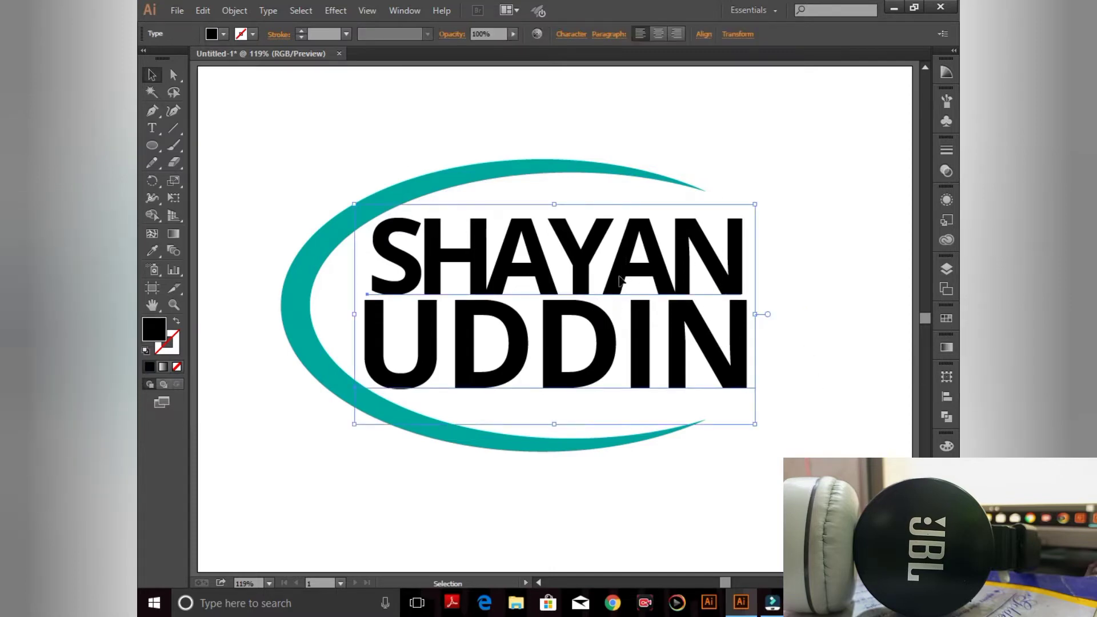
right_click(620, 278)
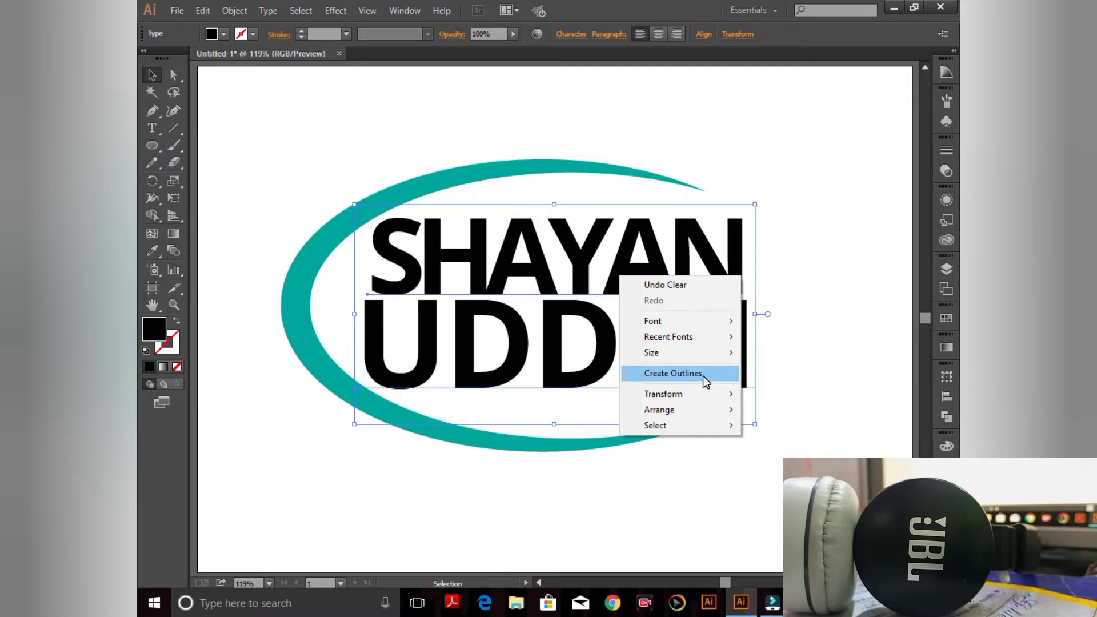
click(673, 373)
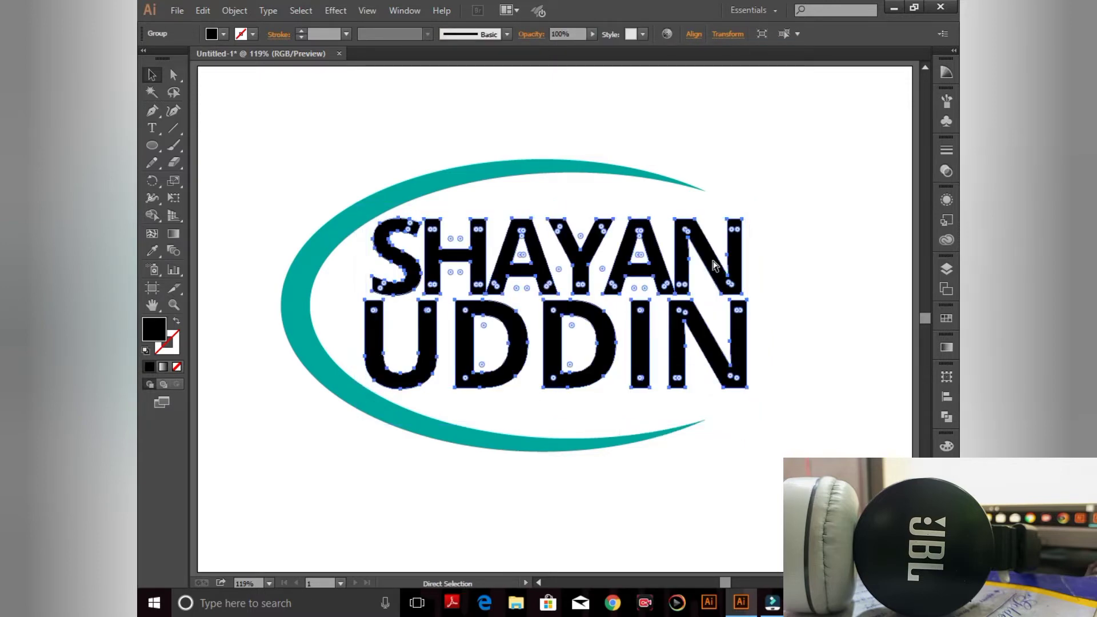
click(766, 221)
drag(736, 258, 761, 260)
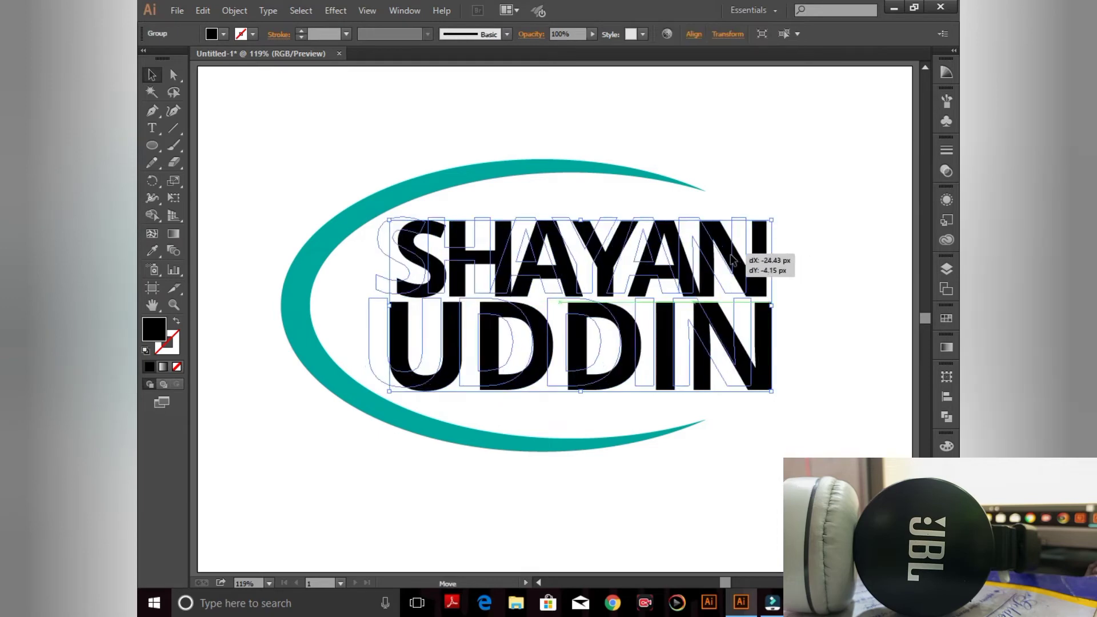
key(ctrl+z)
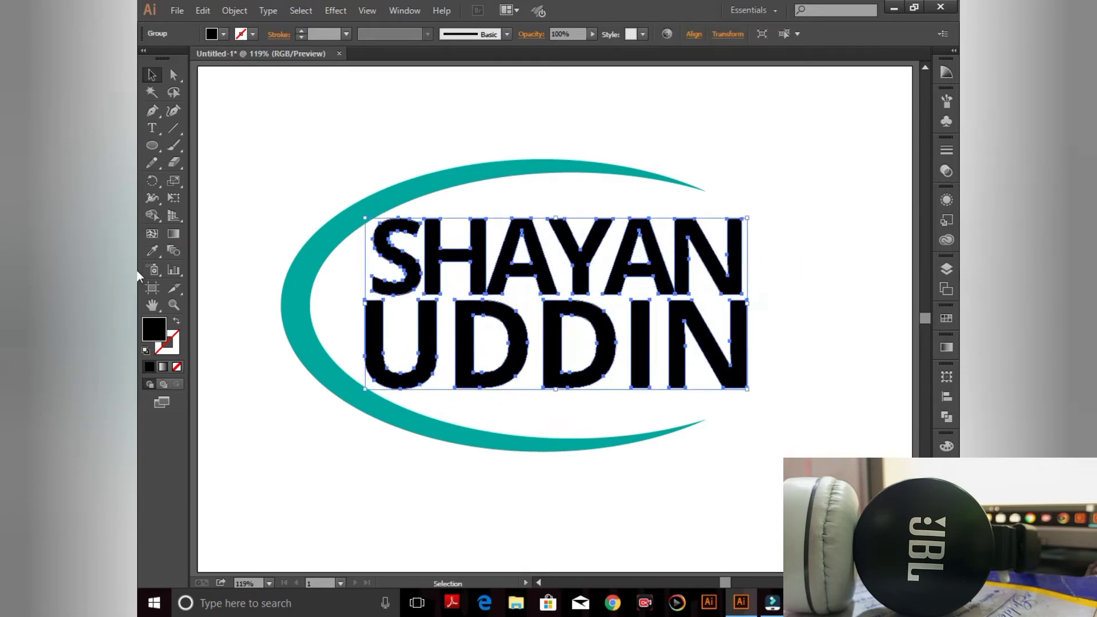
click(946, 346)
click(842, 360)
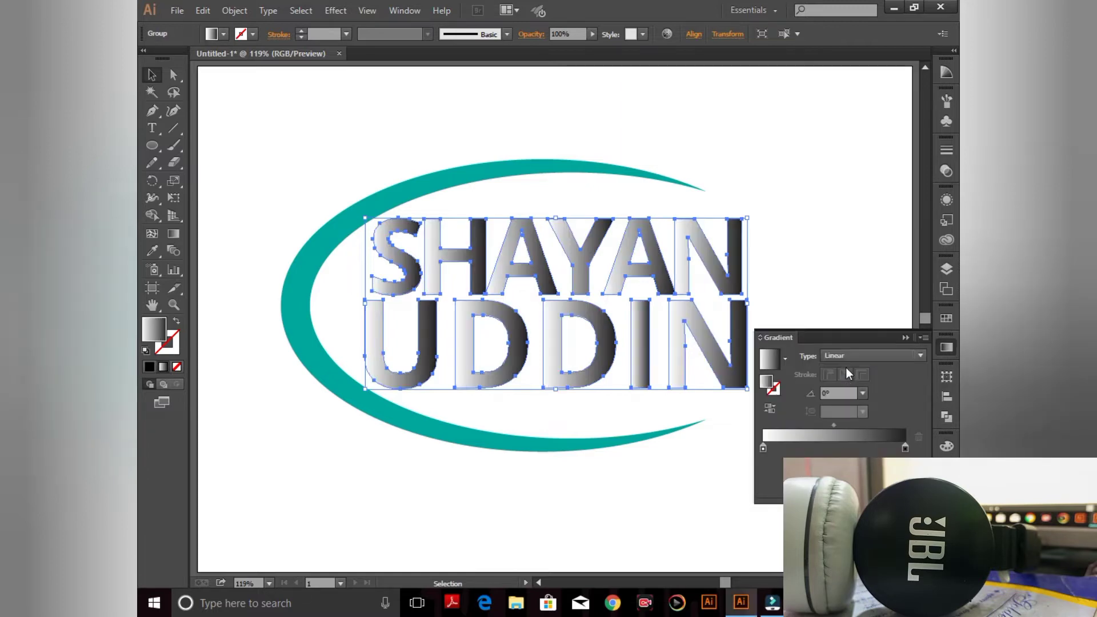
- Set both end stops of the lettering's gradient to dark blue
click(763, 448)
double_click(762, 448)
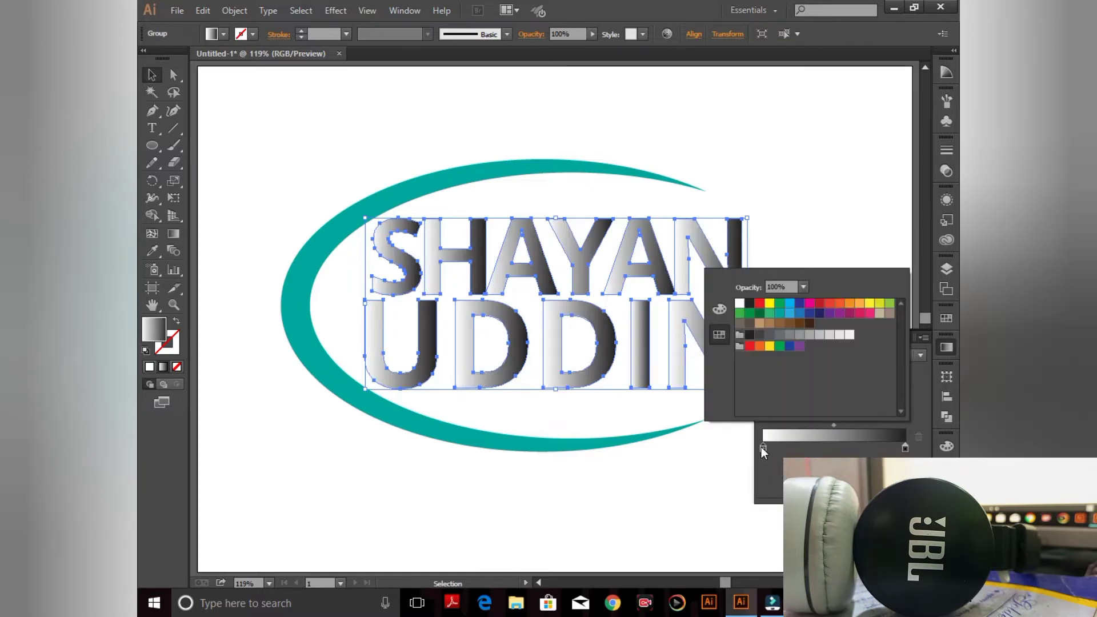
click(799, 304)
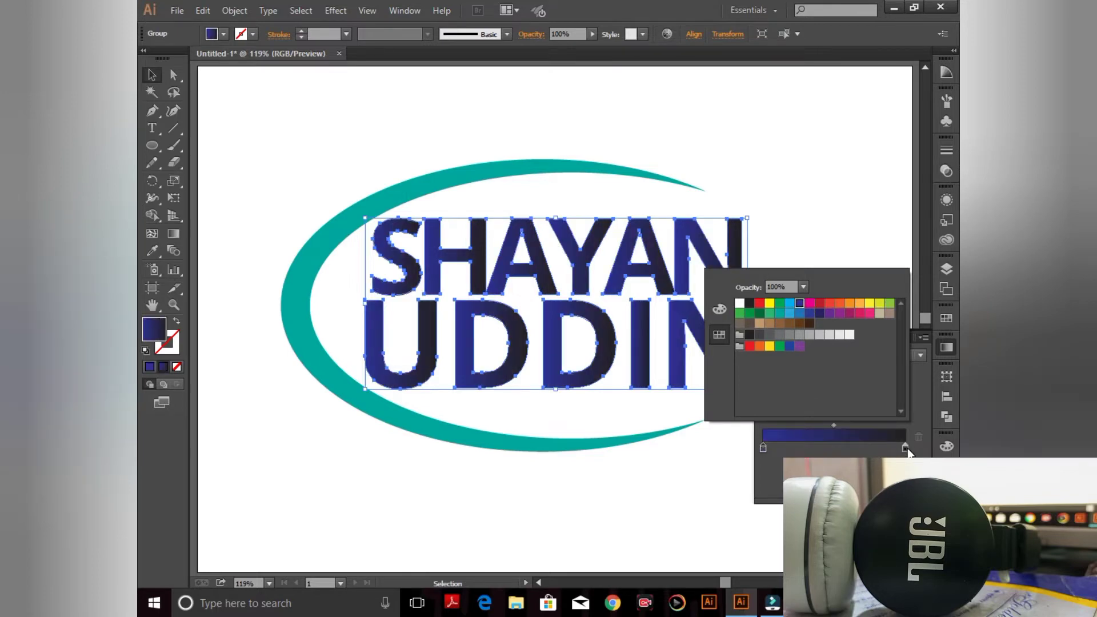
click(905, 448)
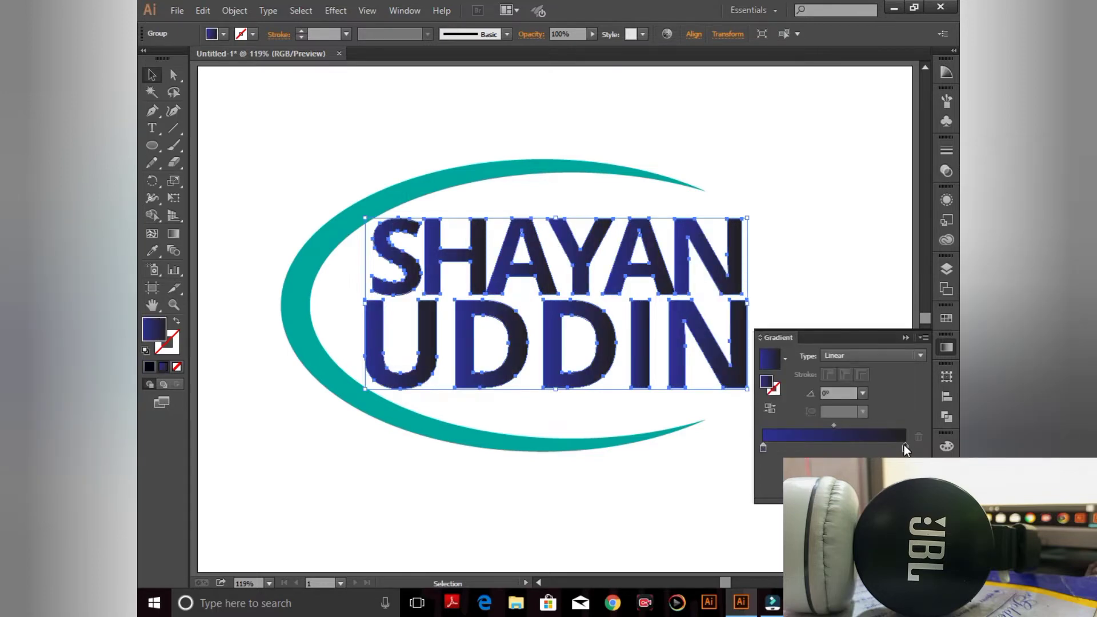
double_click(903, 448)
click(798, 304)
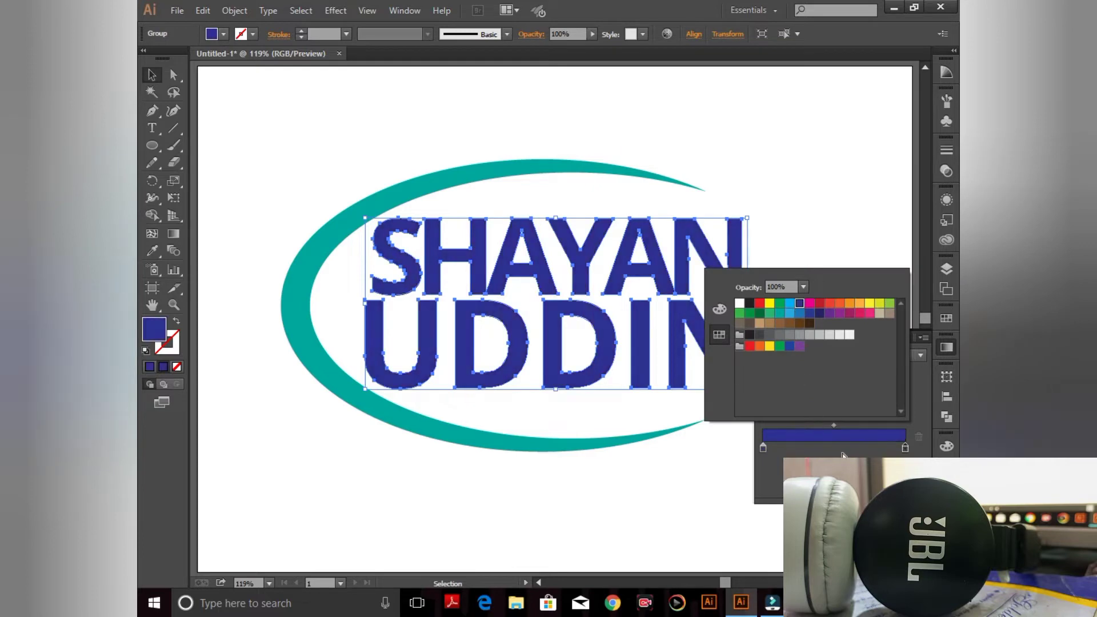
- Add a light cyan stop in the middle of the gradient and collapse the Gradient panel
click(835, 448)
double_click(835, 448)
click(835, 448)
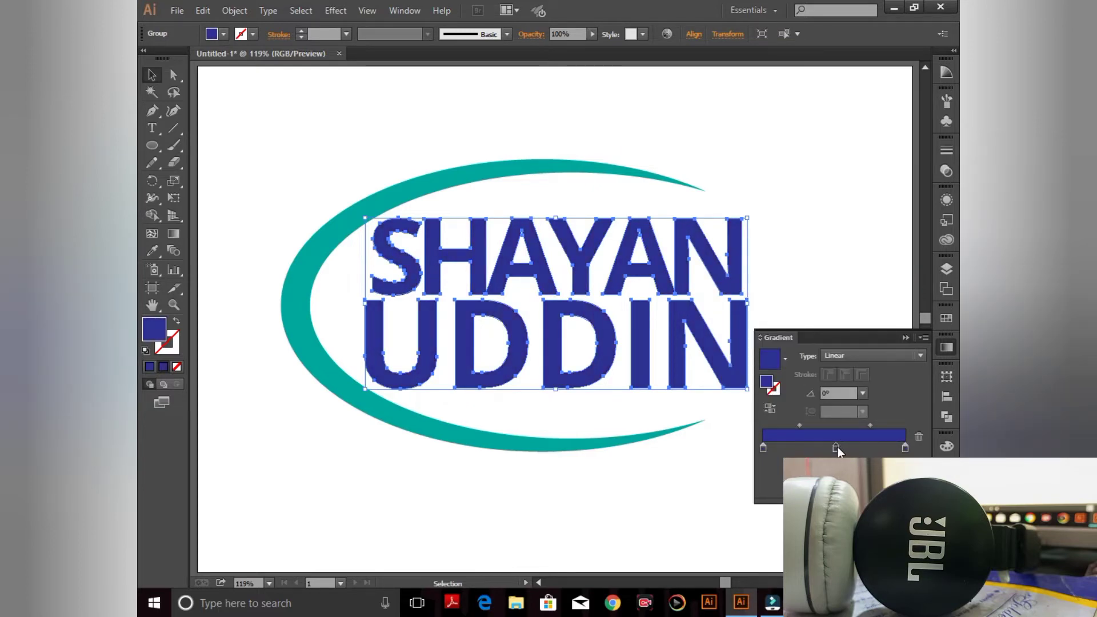
double_click(835, 448)
click(791, 307)
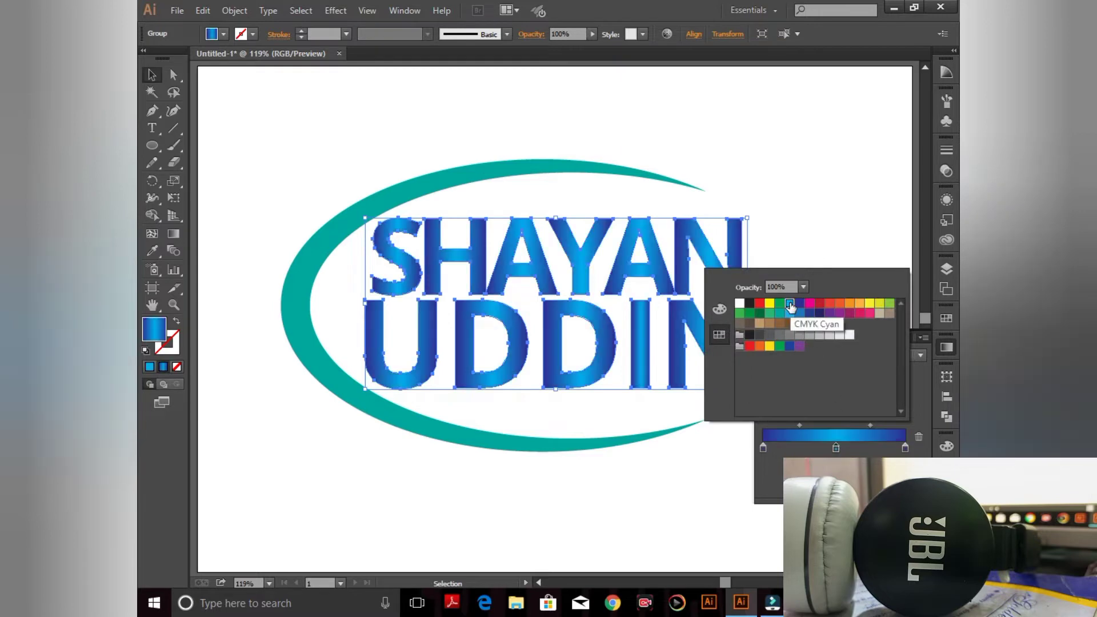
click(845, 222)
click(905, 338)
click(495, 169)
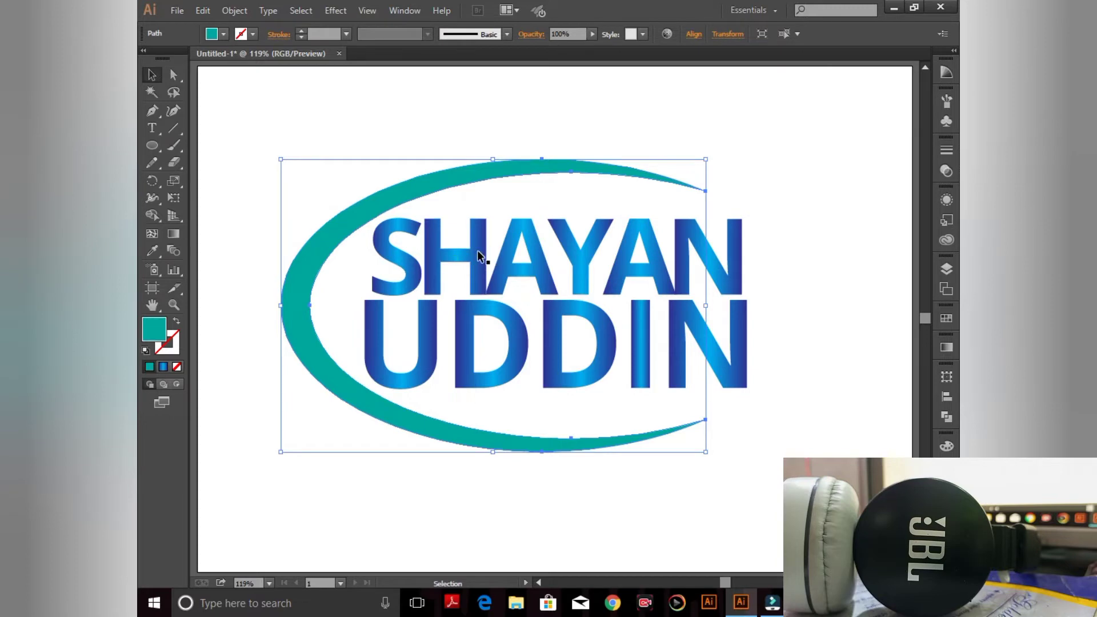
- Eyedrop the lettering's dark-to-cyan blue gradient onto the teal swoosh
click(152, 250)
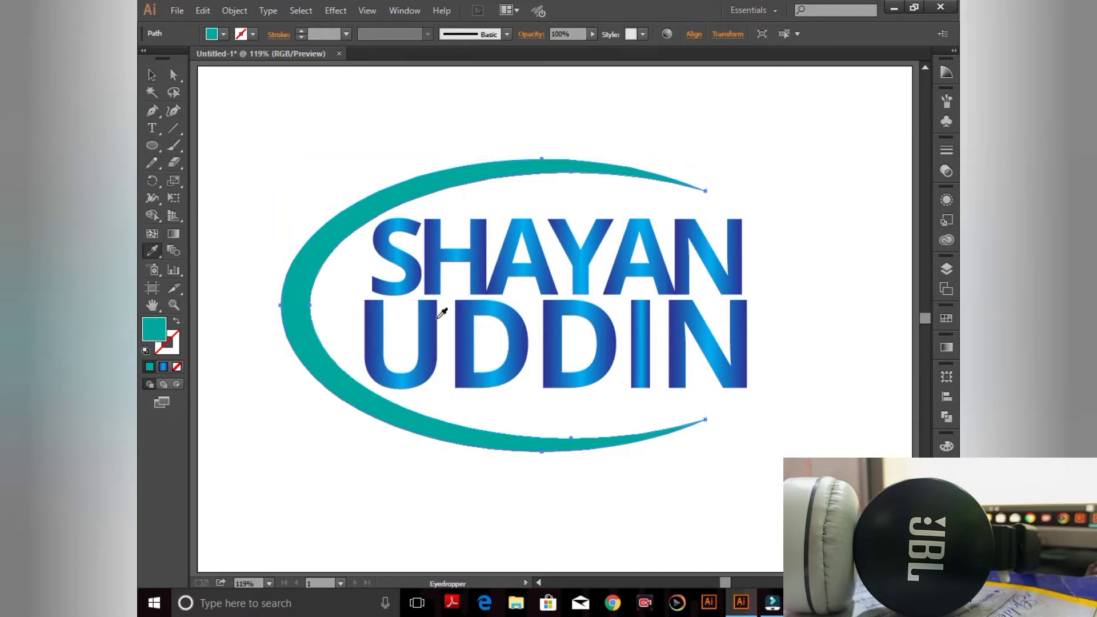
click(433, 314)
click(152, 74)
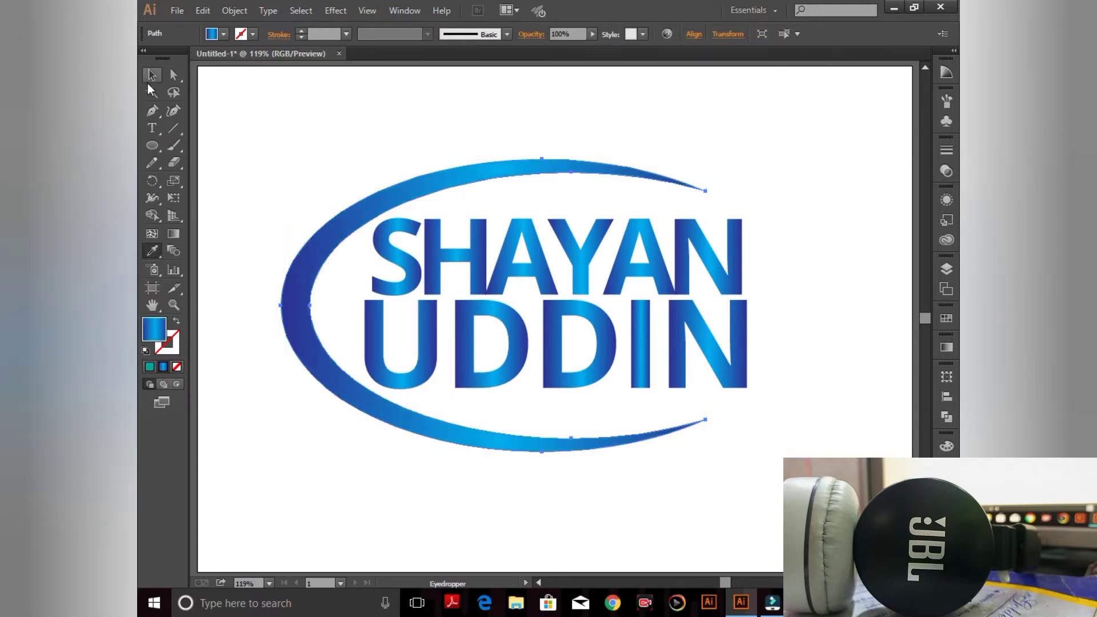
click(430, 119)
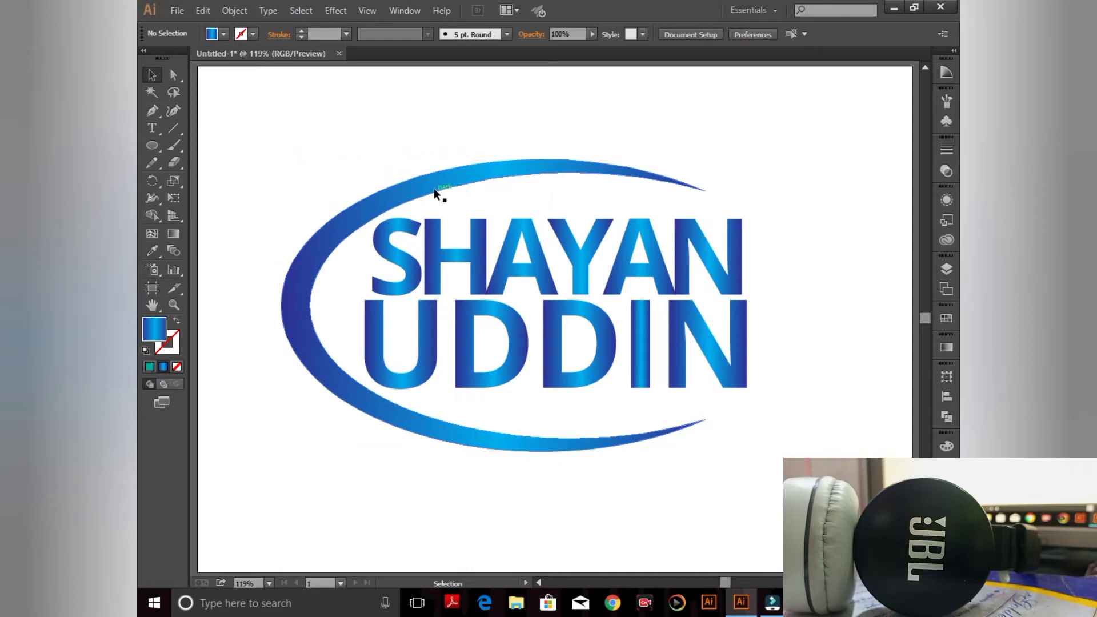
click(617, 283)
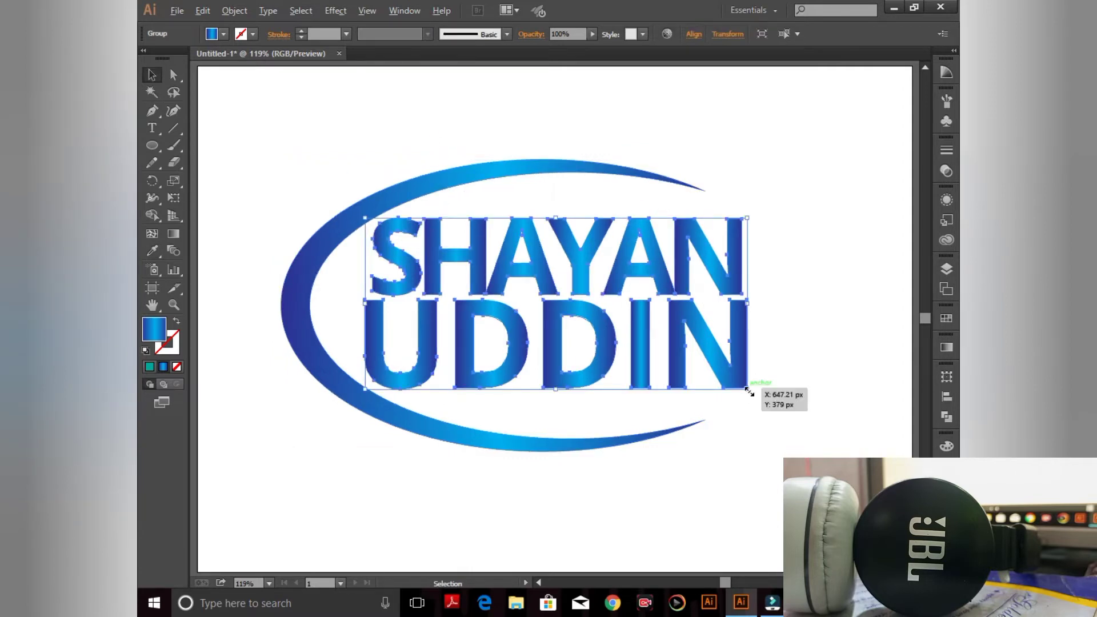
- Scale the lettering down around its centre and shift it left
drag(750, 393, 720, 379)
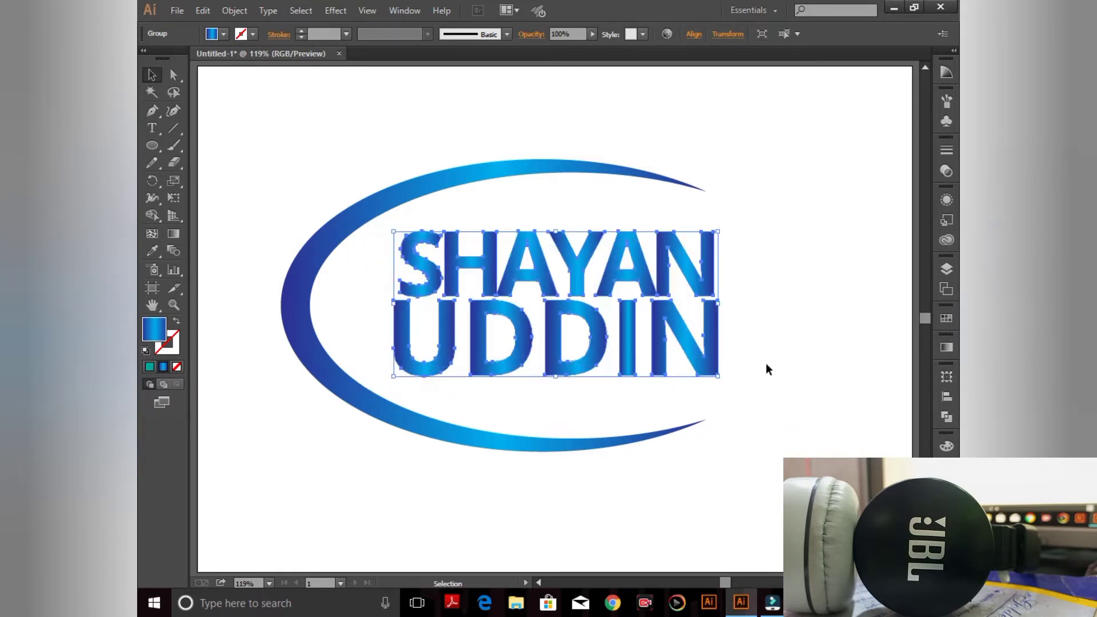
key(Left)
key(Left)
key(Left)
key(Left)
key(Left)
key(Left)
key(Left)
key(Left)
key(Left)
key(Left)
key(Left)
key(Left)
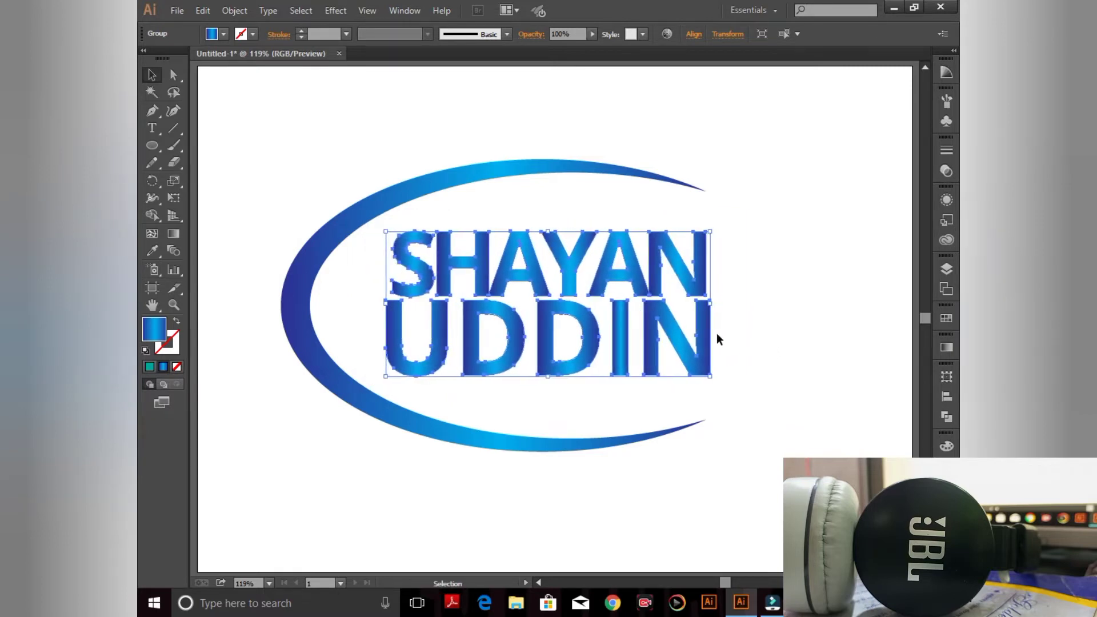
drag(701, 332, 673, 332)
click(751, 292)
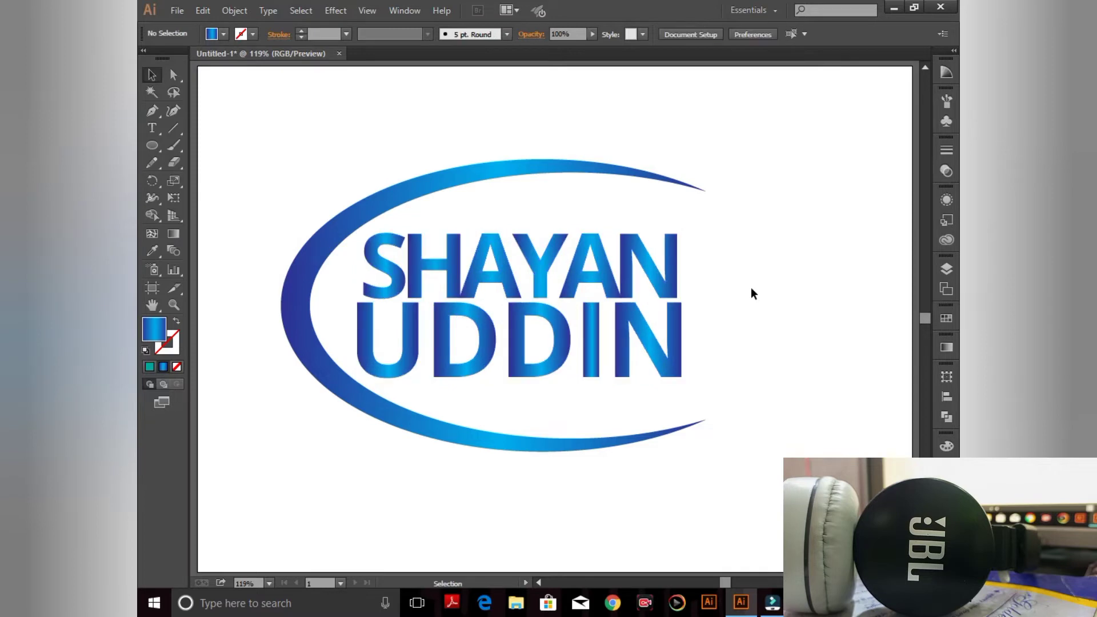
- Enter isolation mode on the lettering group down to the N of UDDIN, then exit
click(673, 324)
double_click(674, 324)
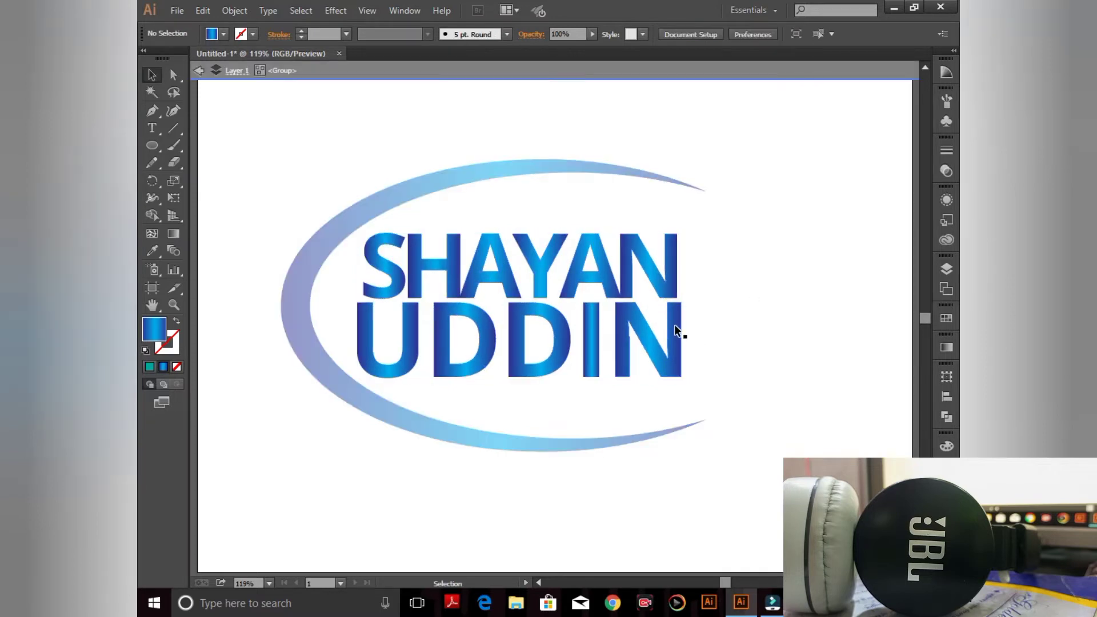
click(674, 324)
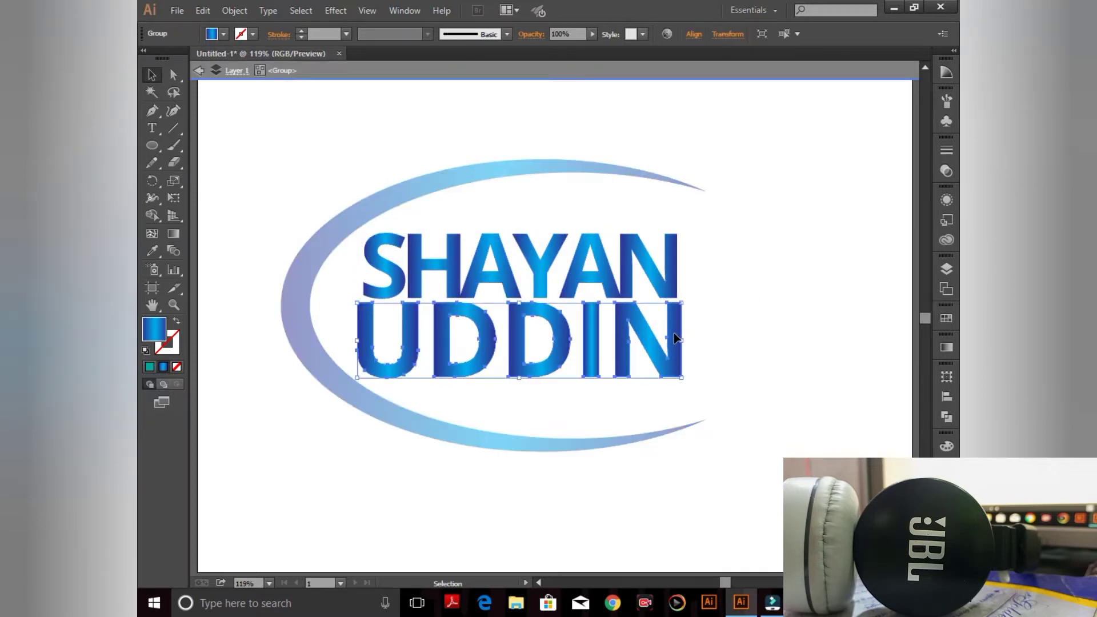
click(680, 377)
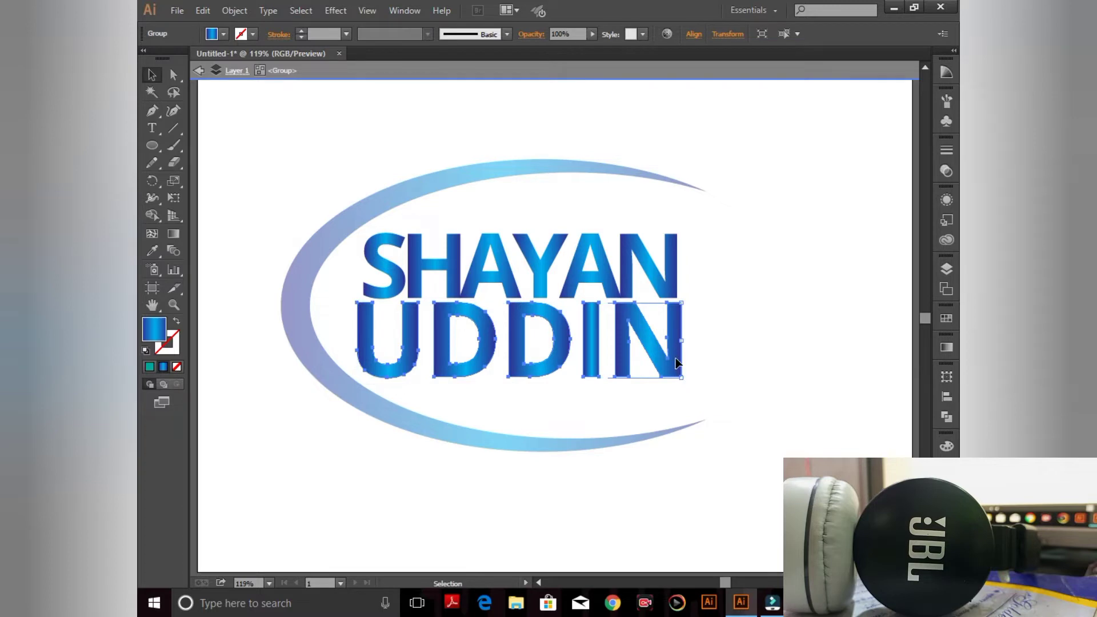
double_click(676, 363)
double_click(674, 357)
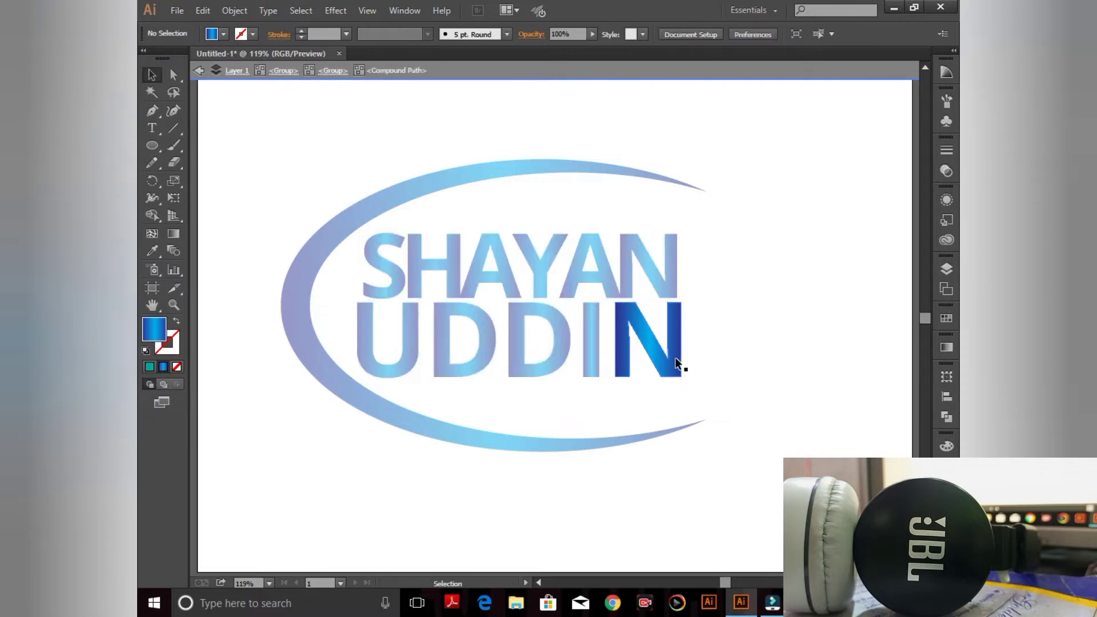
click(675, 360)
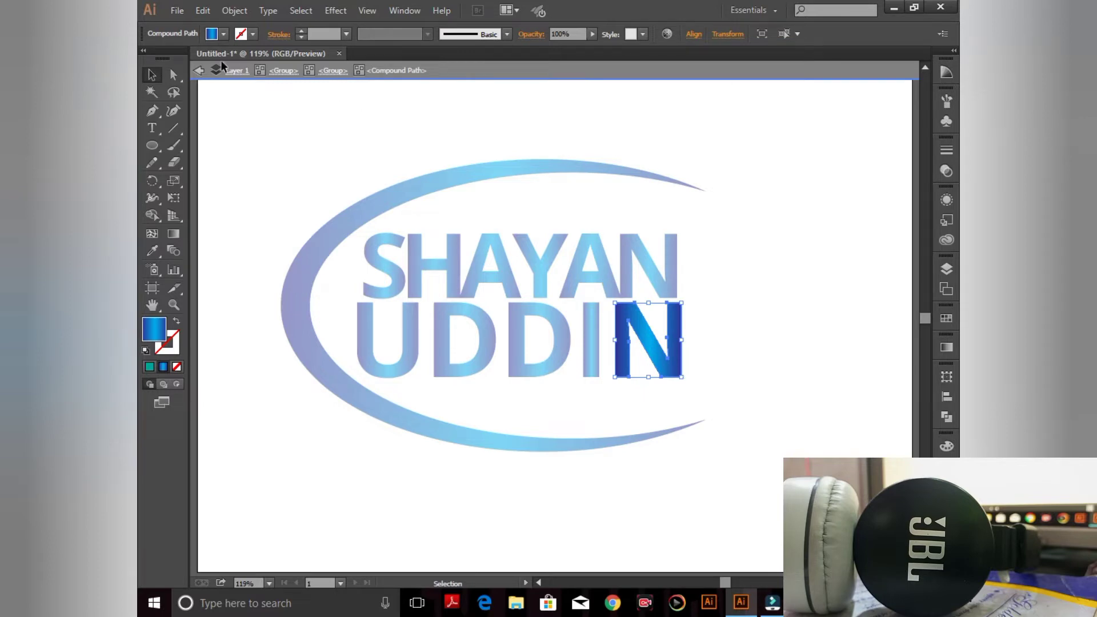
click(283, 70)
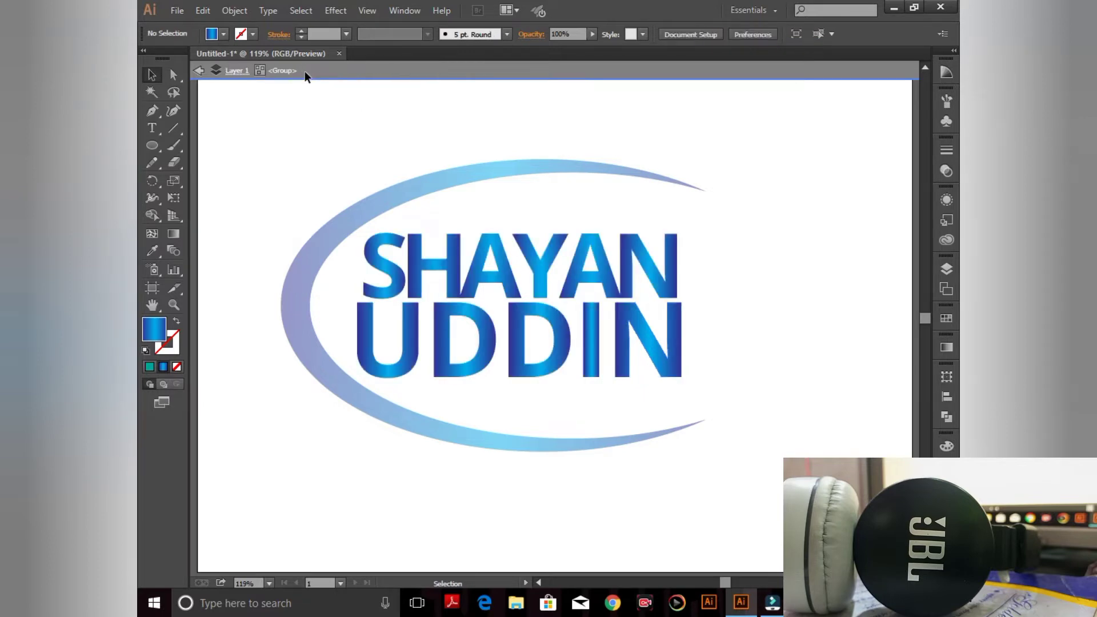
click(197, 70)
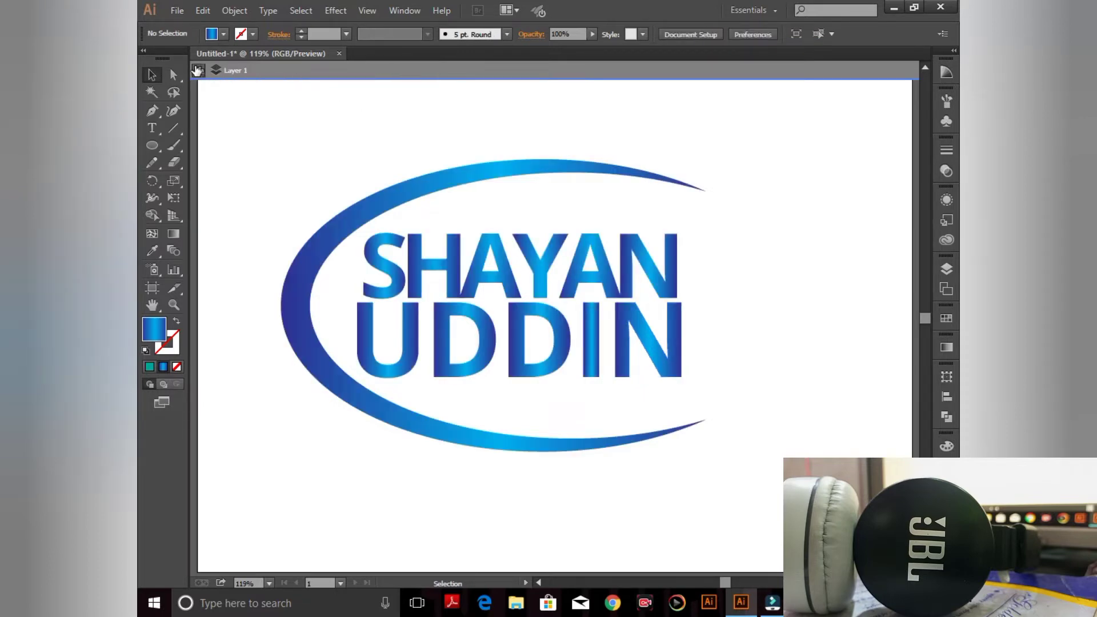
- Drag the swoosh's top-middle handle down, flattening it to about 499 × 334 px
click(498, 288)
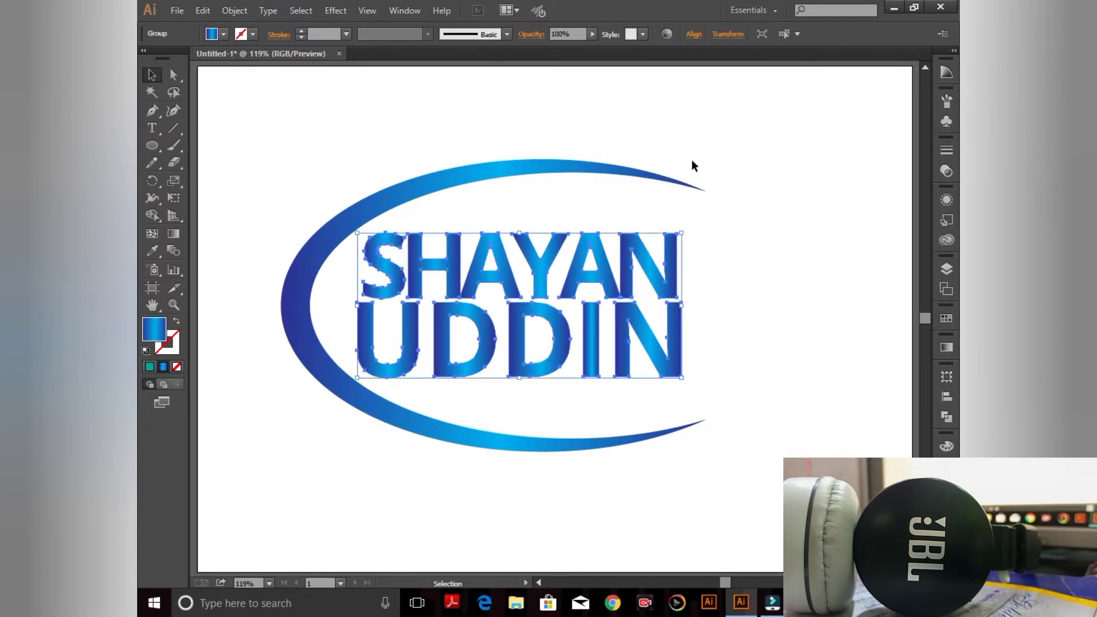
click(711, 154)
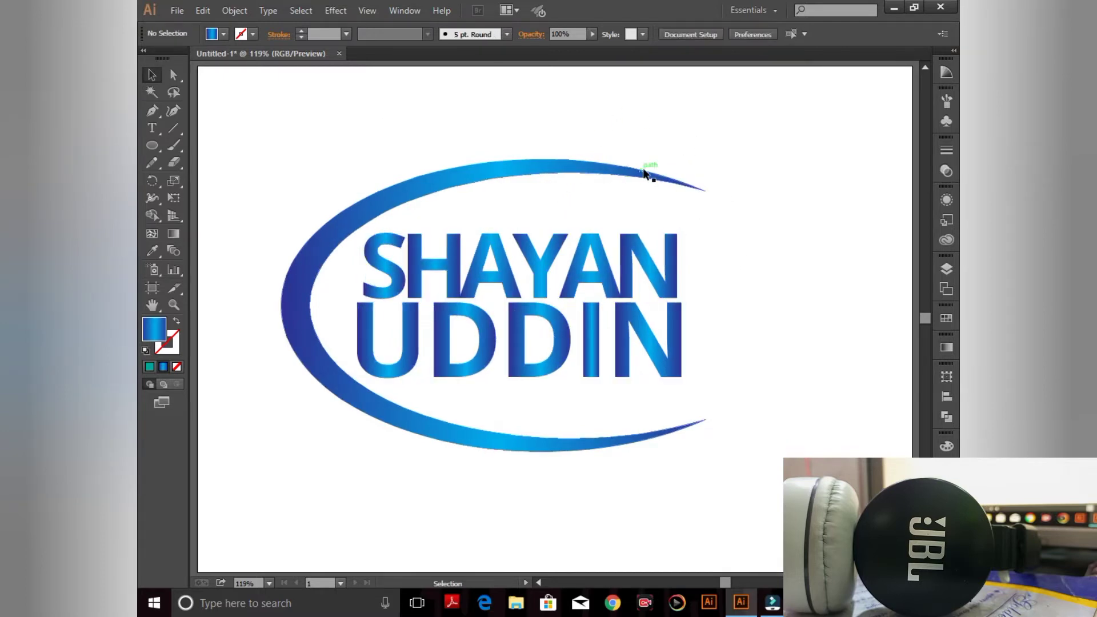
click(541, 166)
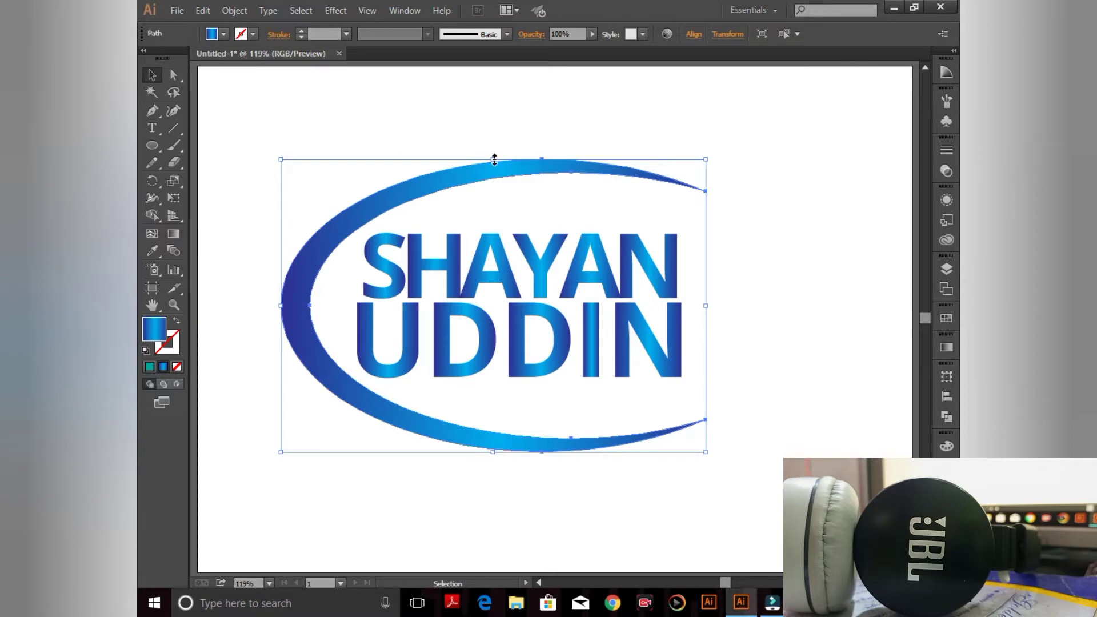
drag(492, 159, 498, 174)
click(487, 133)
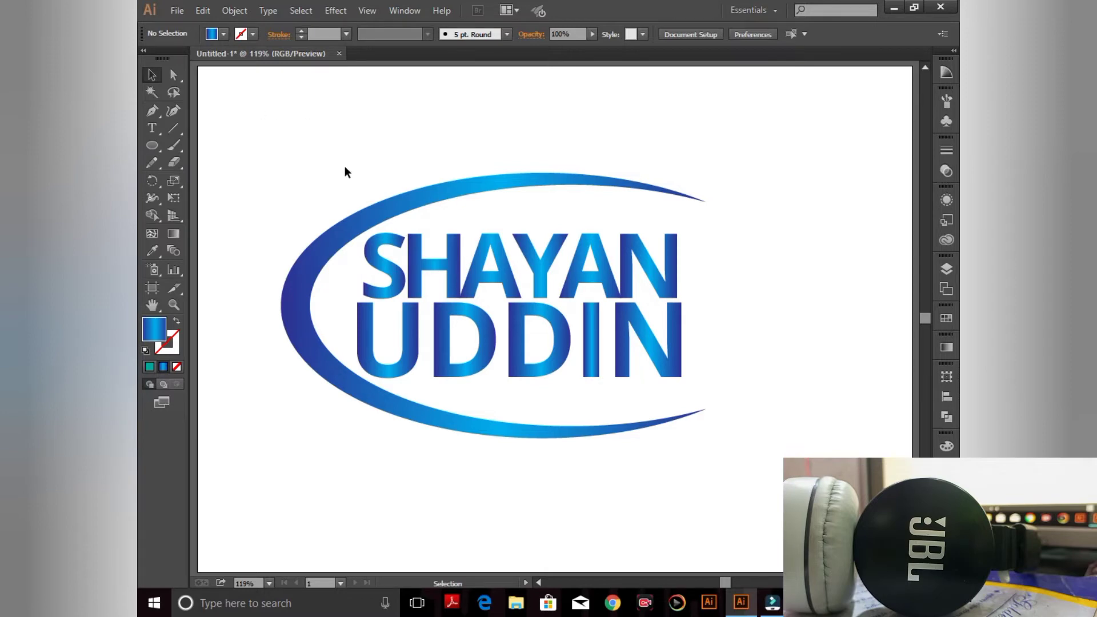
click(152, 110)
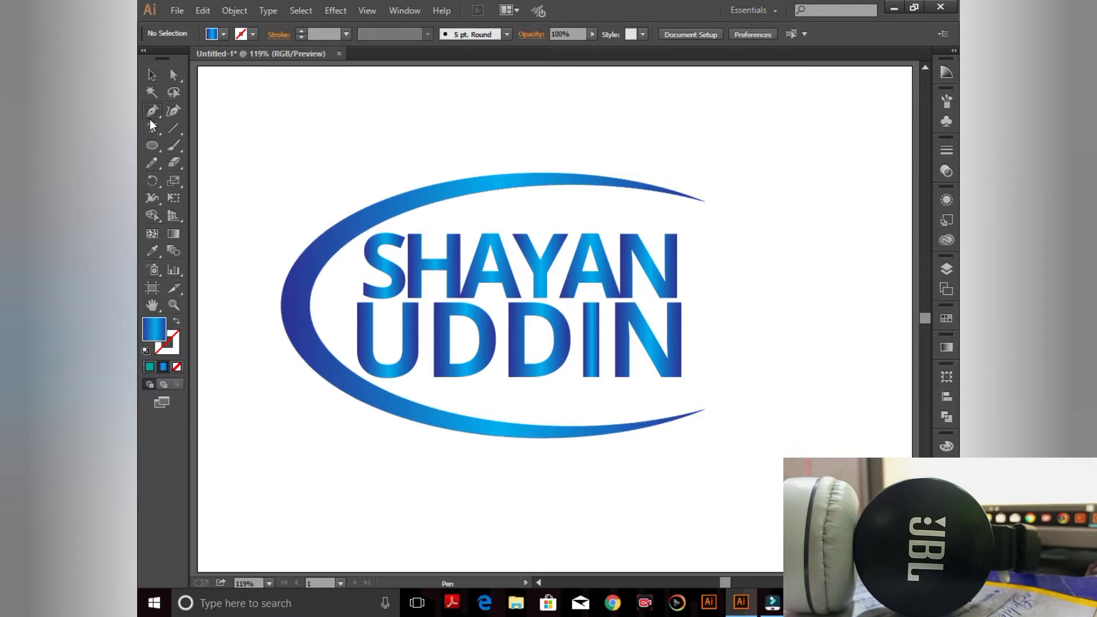
click(599, 186)
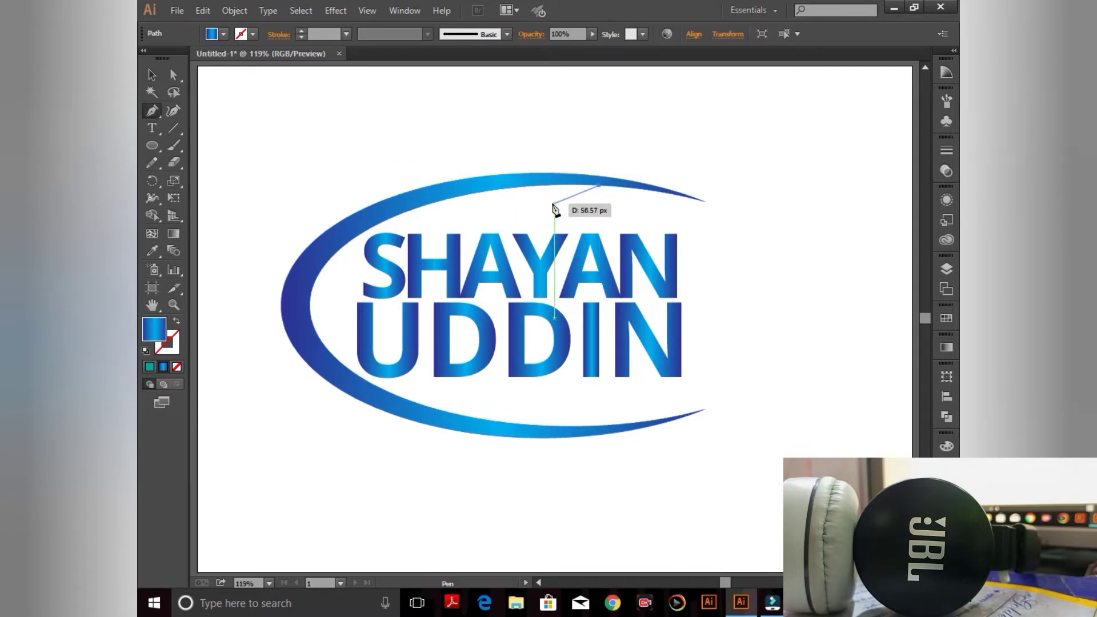
mouse_move(527, 187)
mouse_down()
mouse_move(508, 203)
mouse_move(546, 190)
mouse_move(520, 214)
mouse_move(567, 191)
mouse_up()
click(489, 219)
key(ctrl+z)
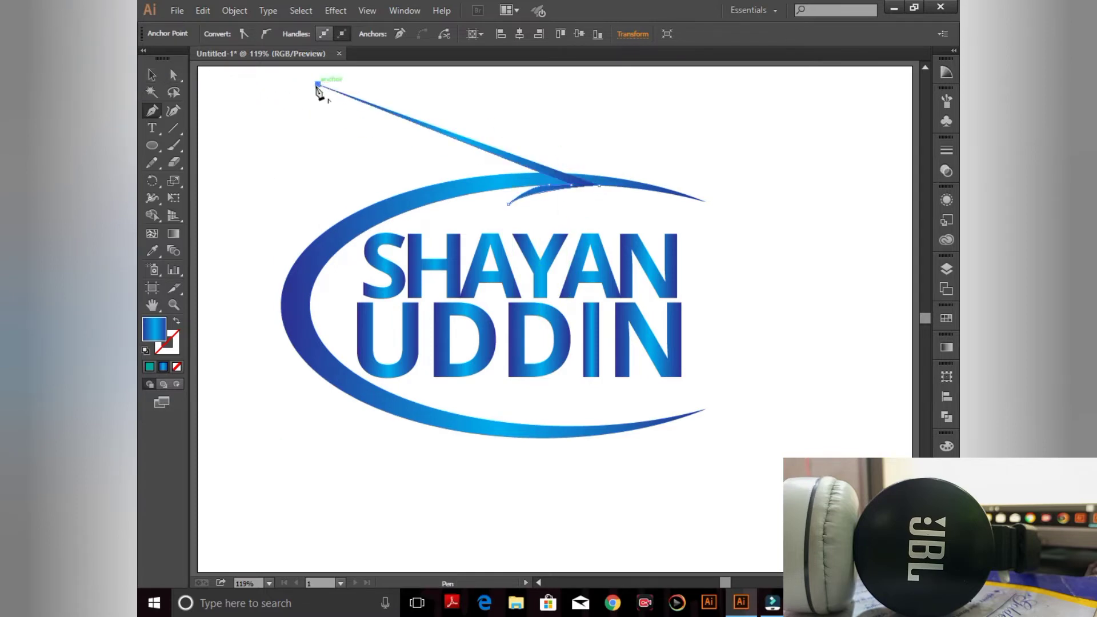
drag(572, 185, 663, 215)
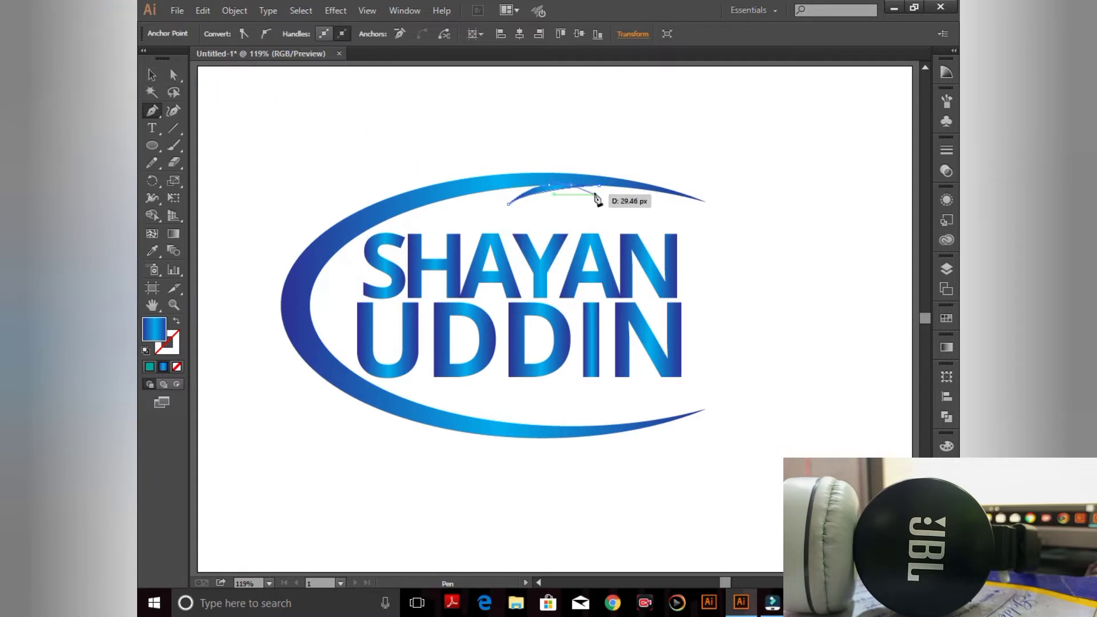
drag(663, 214, 629, 201)
click(152, 73)
click(318, 110)
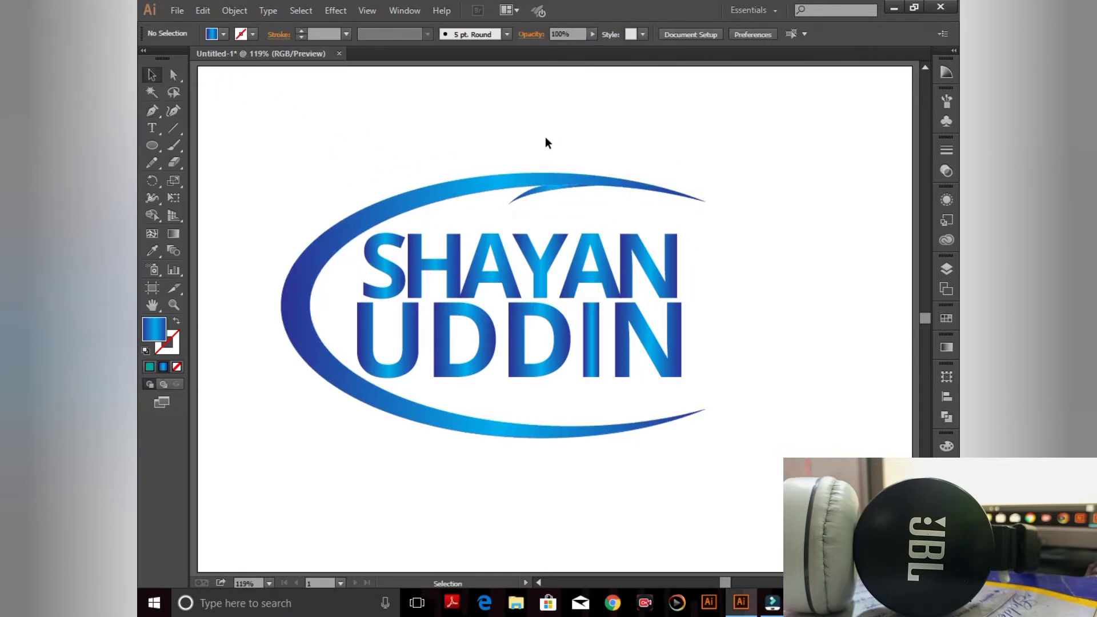
drag(545, 143, 629, 191)
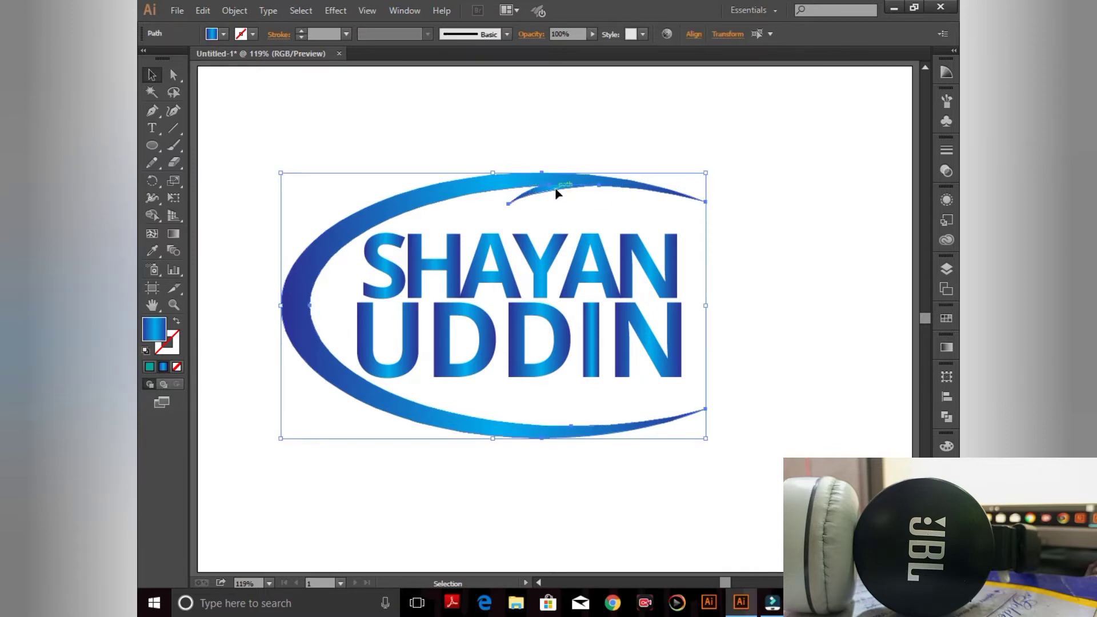
click(563, 176)
click(557, 186)
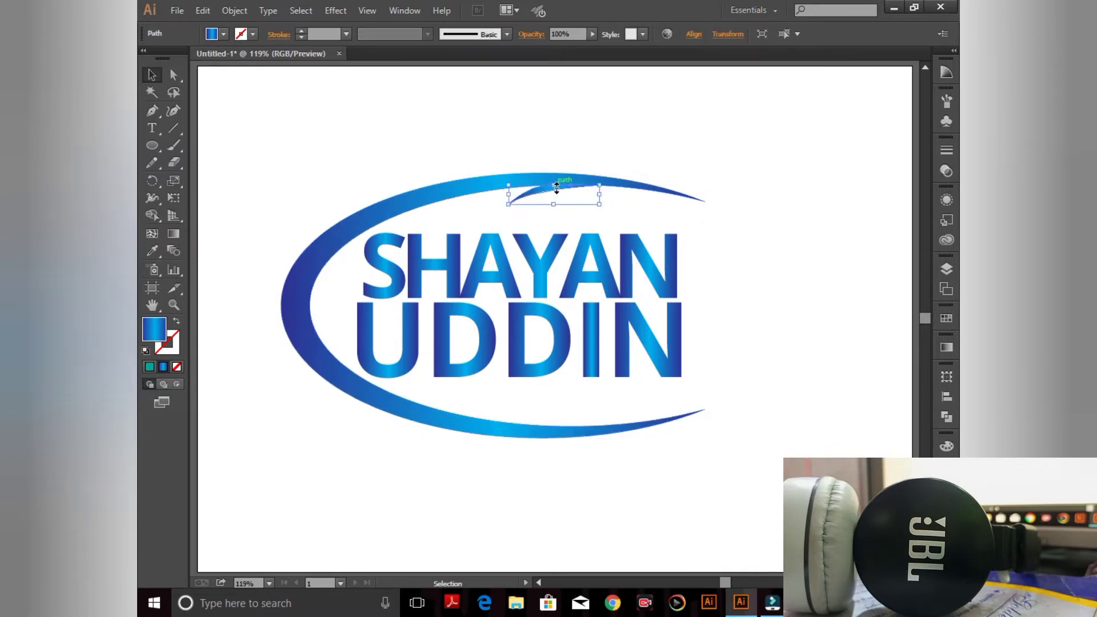
drag(556, 186, 565, 174)
click(573, 153)
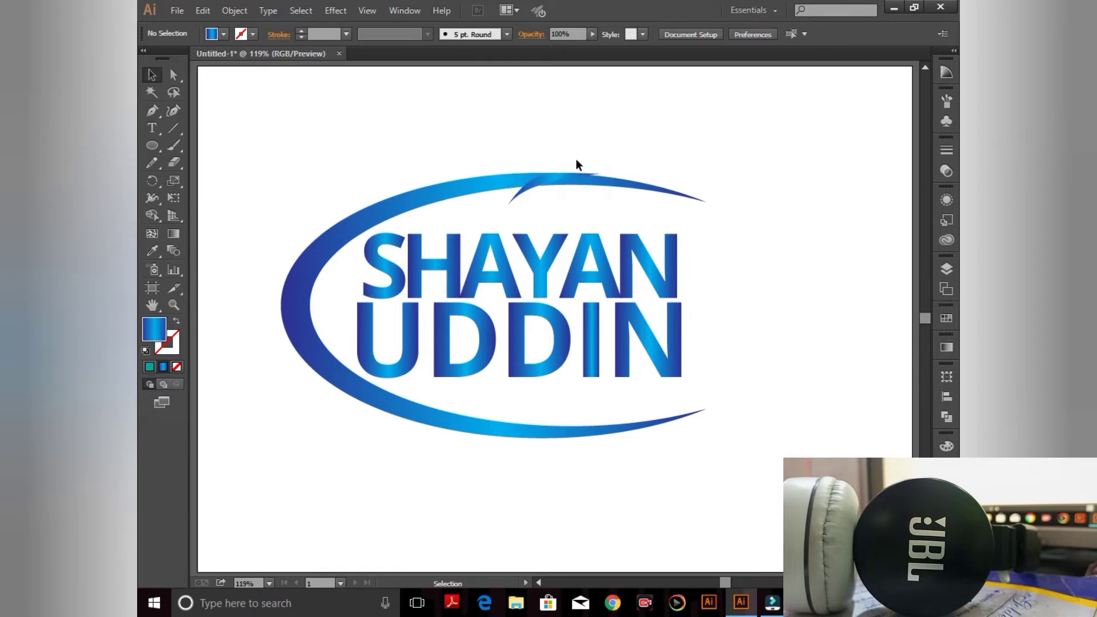
click(559, 174)
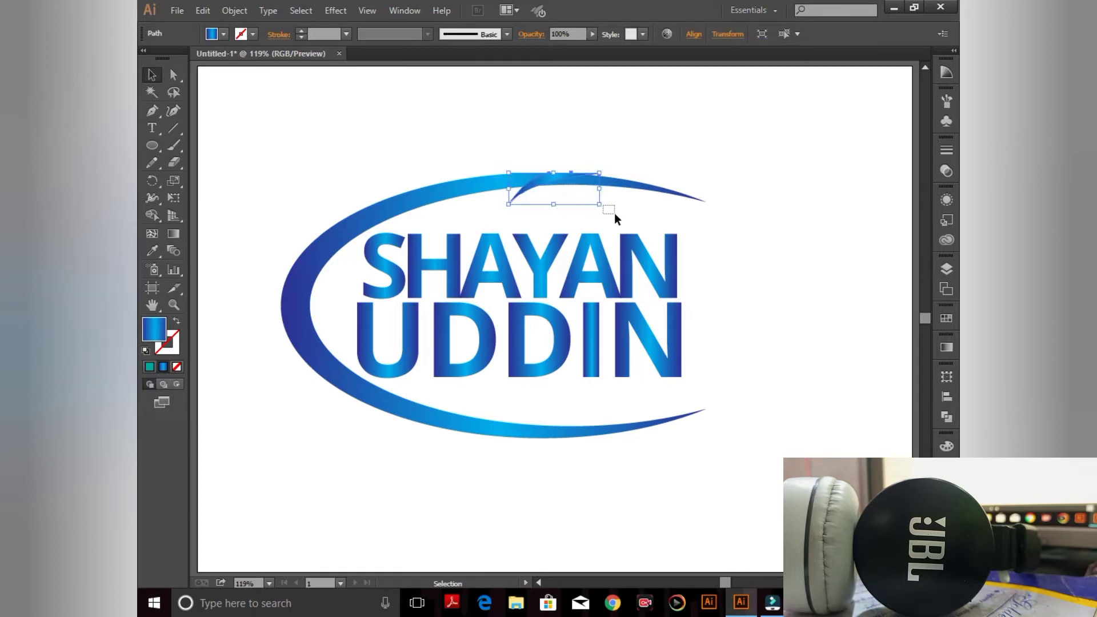
click(615, 212)
click(569, 179)
click(570, 134)
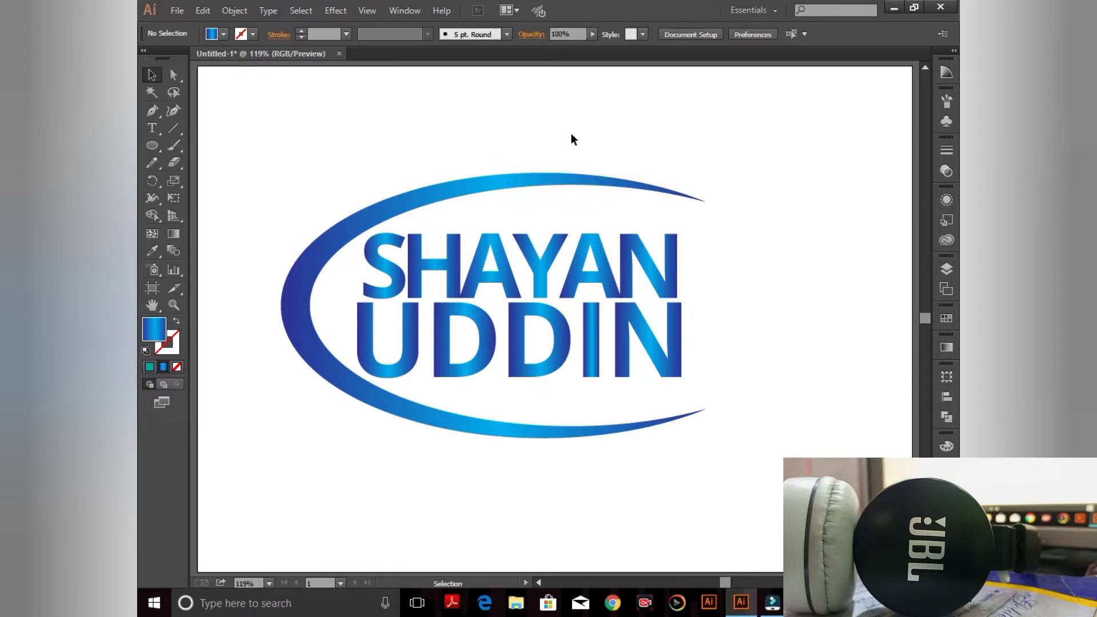
- Pen-draw a curved barb under the swoosh's top arc and enlarge it
click(151, 111)
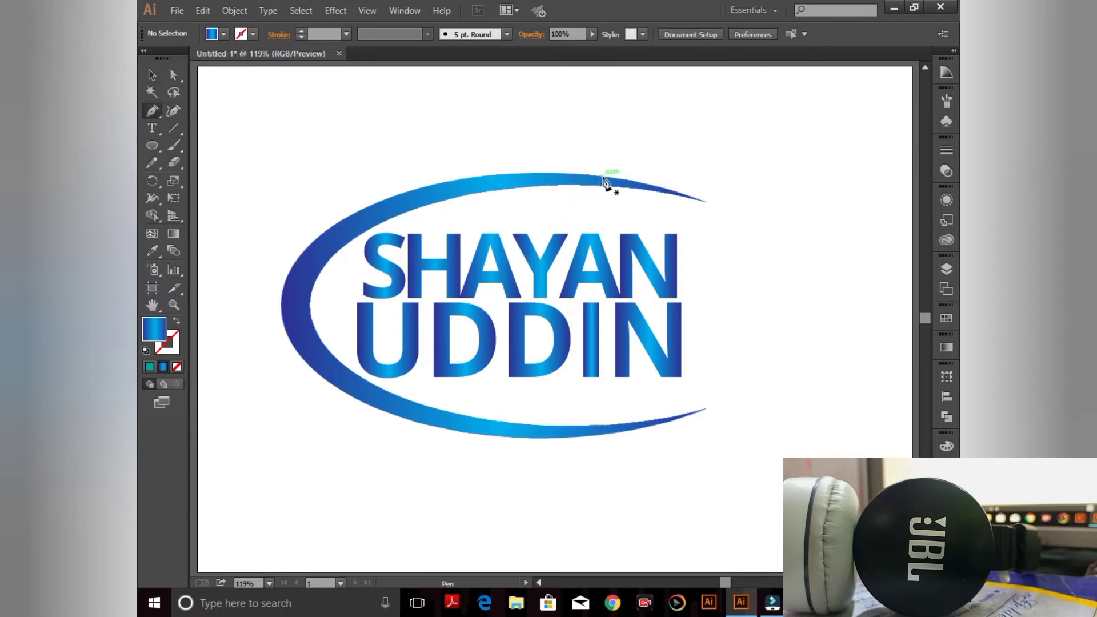
mouse_move(605, 177)
mouse_down()
mouse_move(529, 204)
mouse_move(510, 218)
mouse_move(517, 234)
mouse_up()
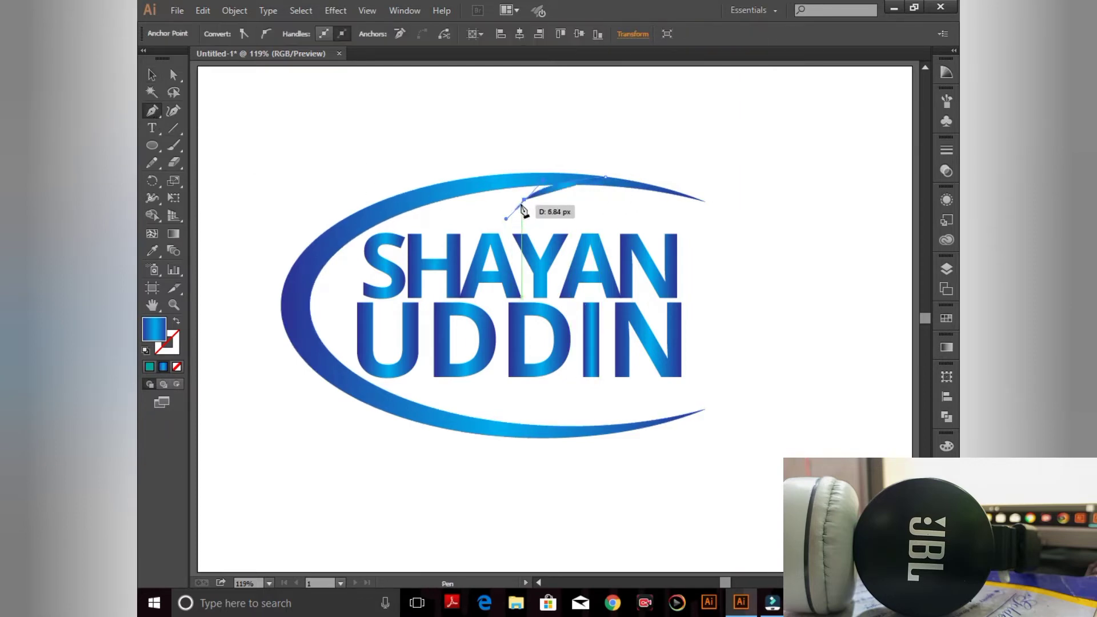
drag(568, 176, 607, 179)
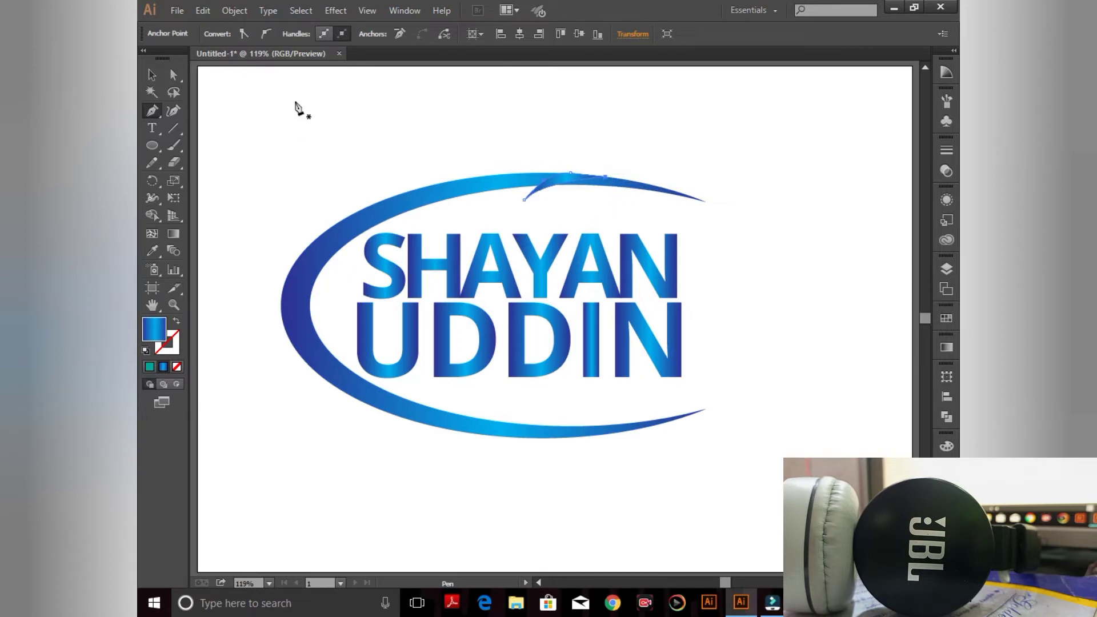
click(151, 75)
click(407, 128)
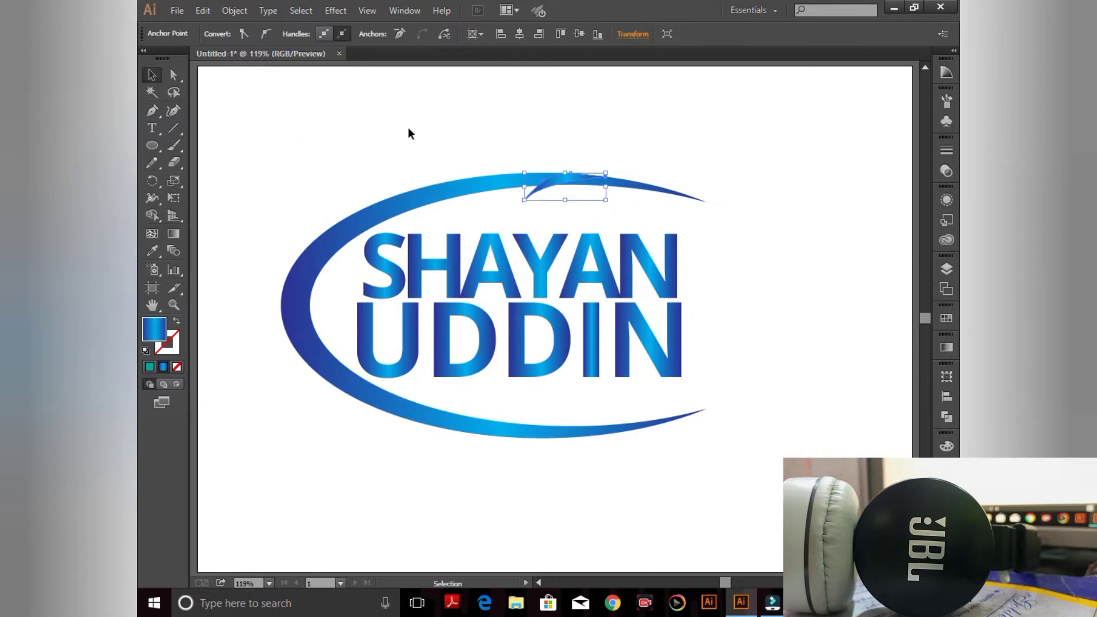
click(573, 182)
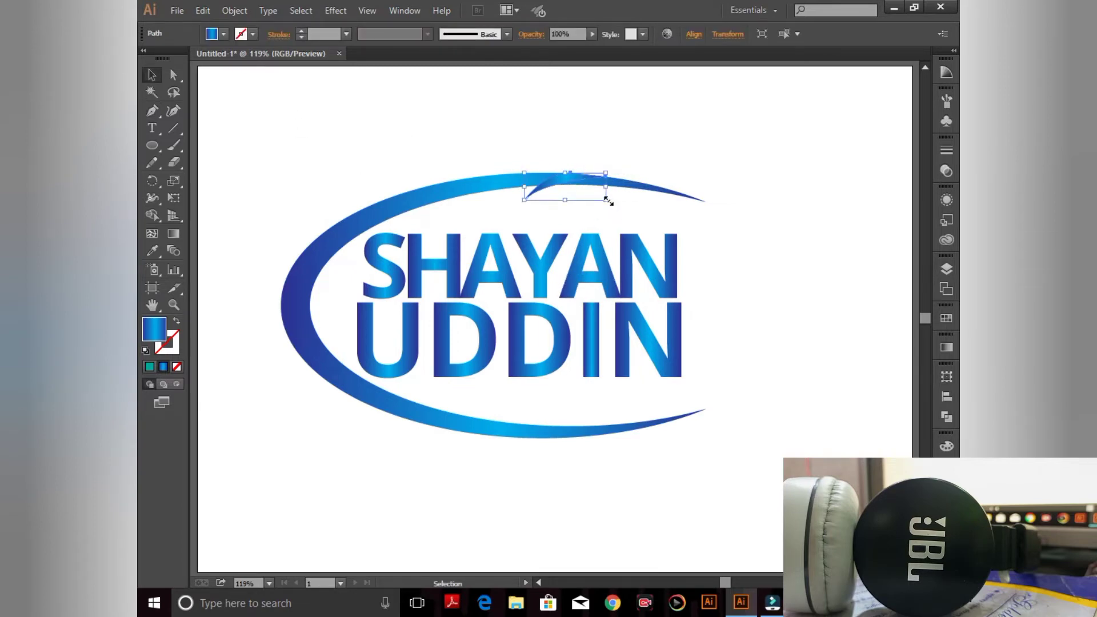
drag(606, 200, 613, 213)
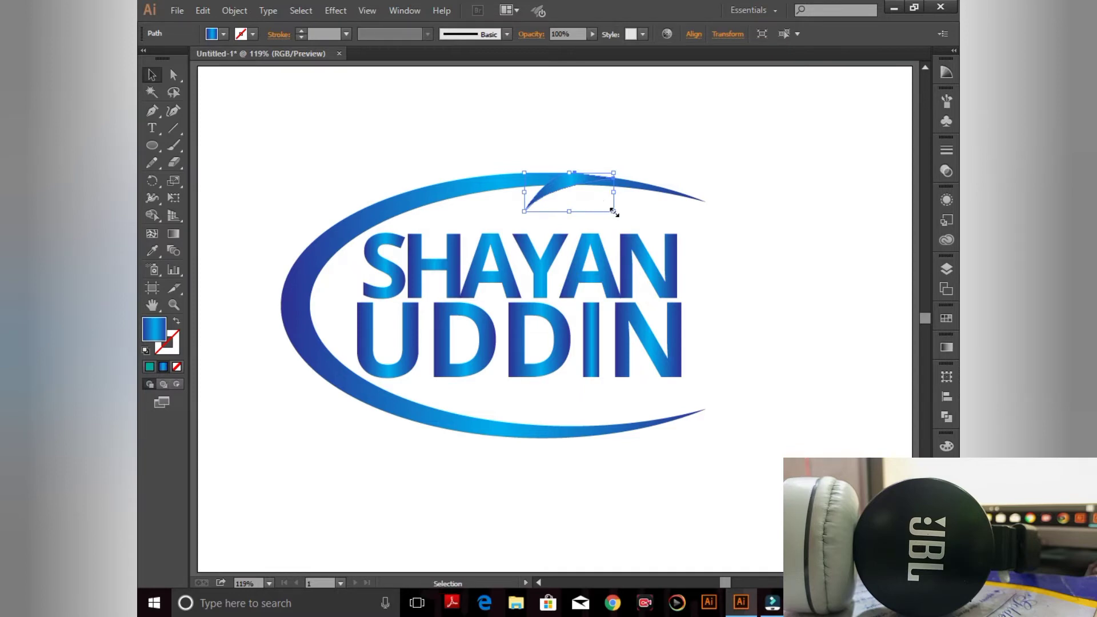
drag(614, 212, 628, 218)
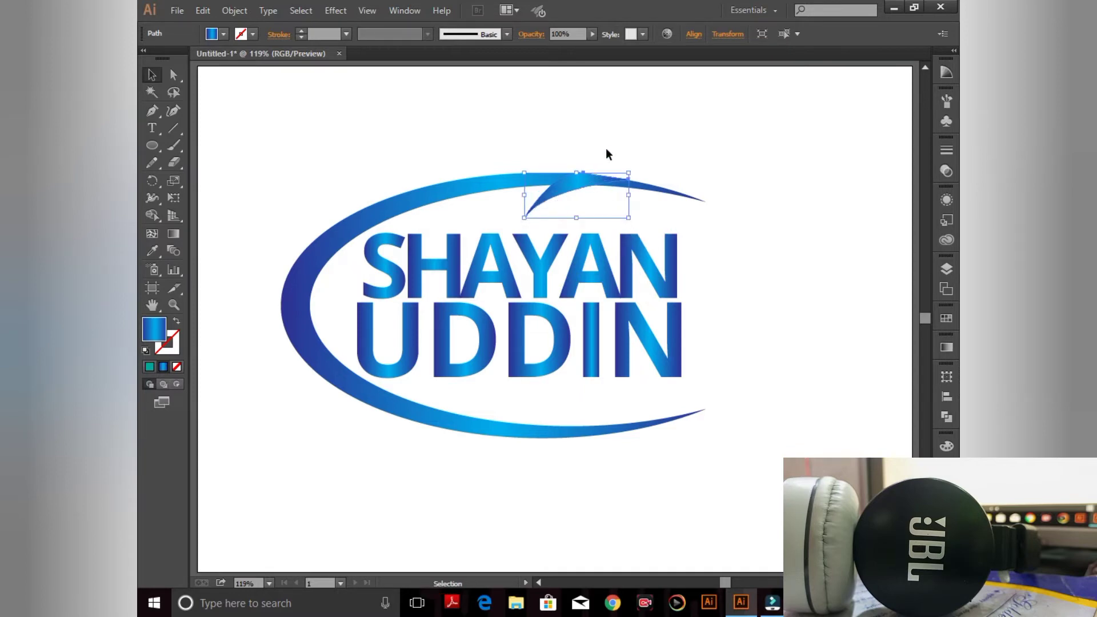
- Shape Builder-delete the leftover arc tip beyond the barb
drag(606, 149, 633, 195)
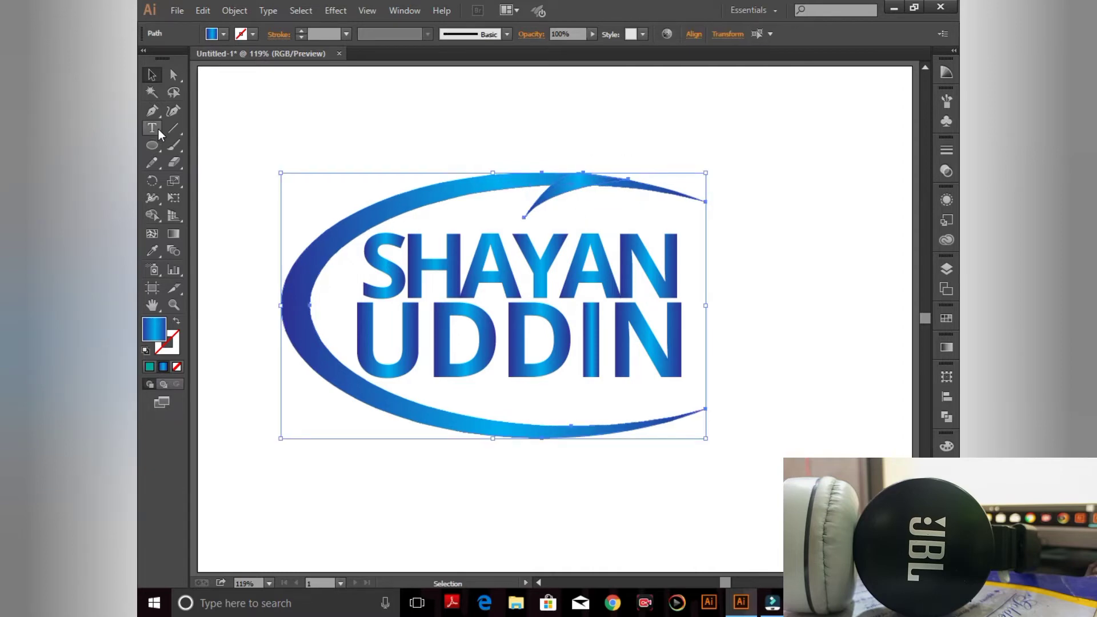
click(153, 214)
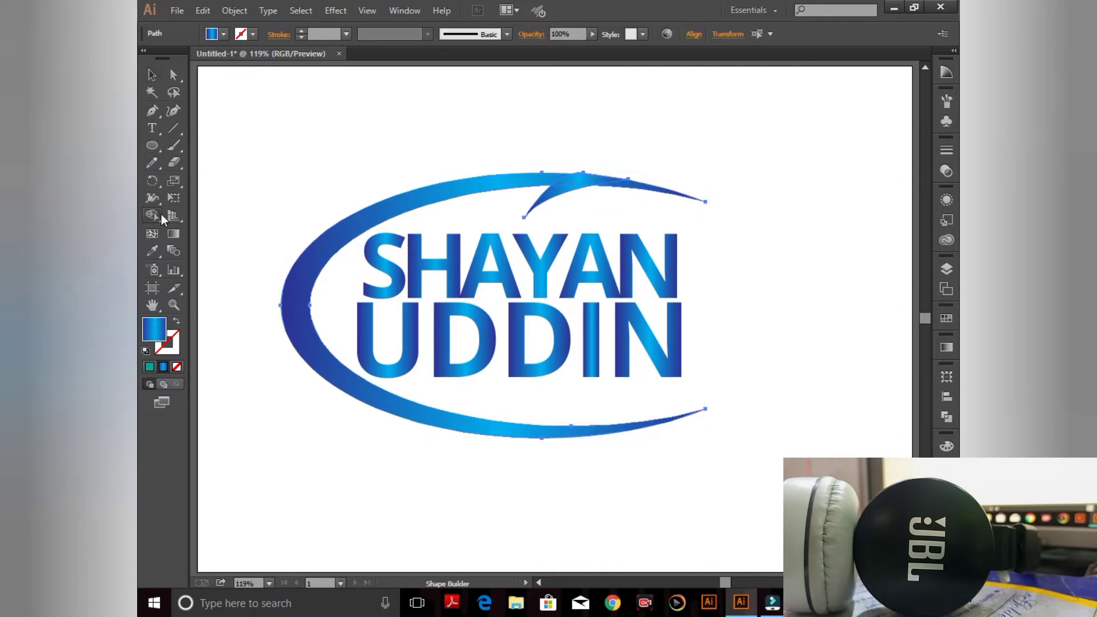
alt+click(645, 191)
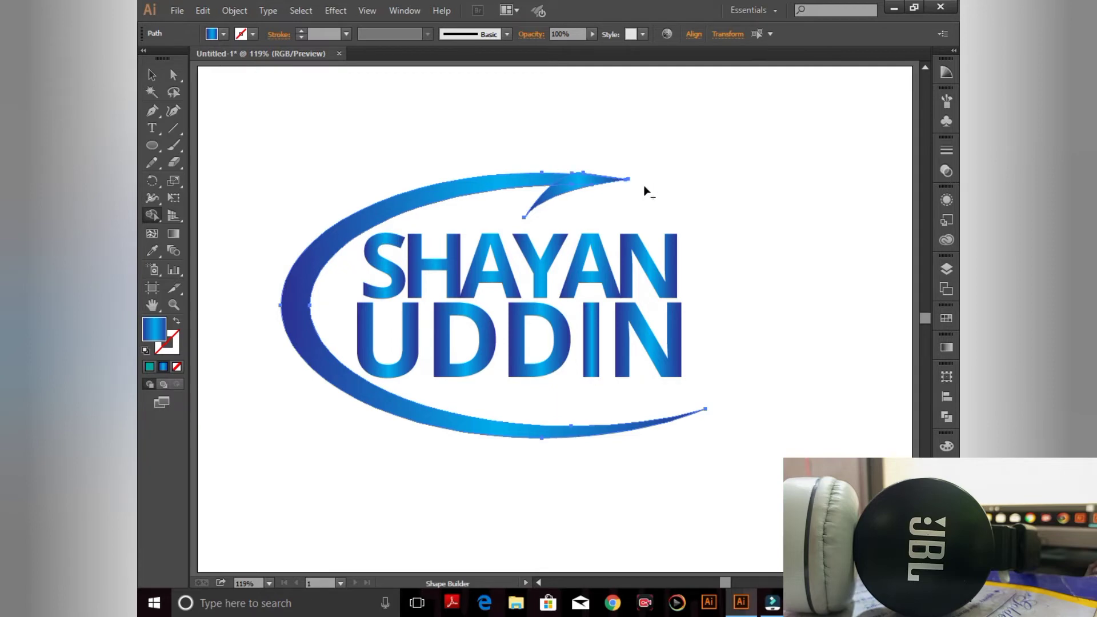
click(152, 75)
click(488, 139)
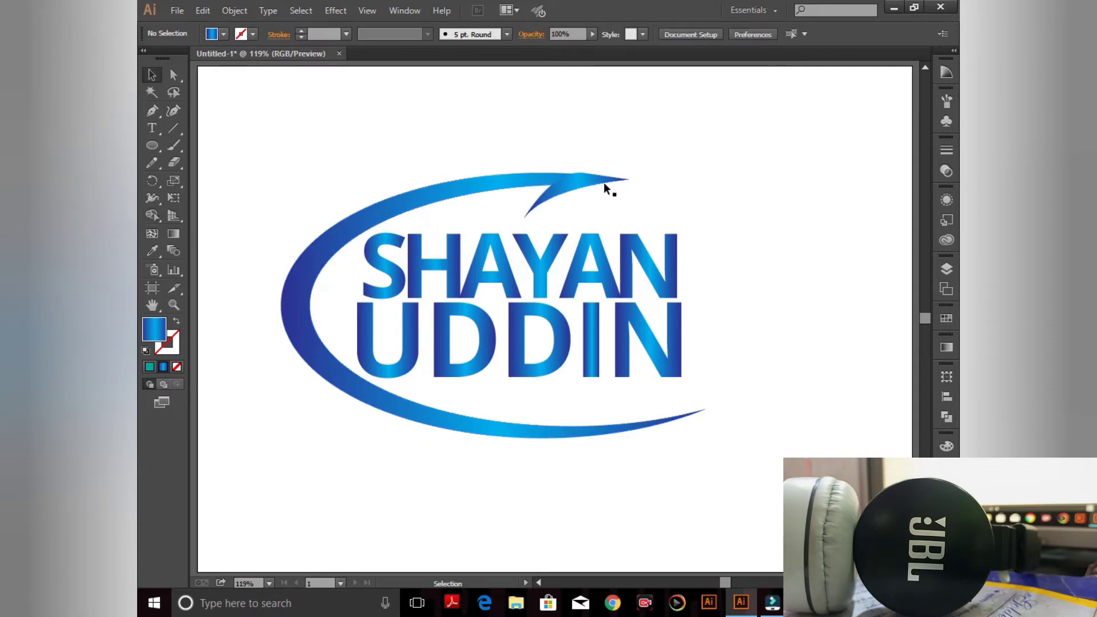
- Zoom in on the arrow tip and nudge the barb piece into place
key(ctrl+plus)
key(ctrl+plus)
key(ctrl+plus)
key(ctrl+plus)
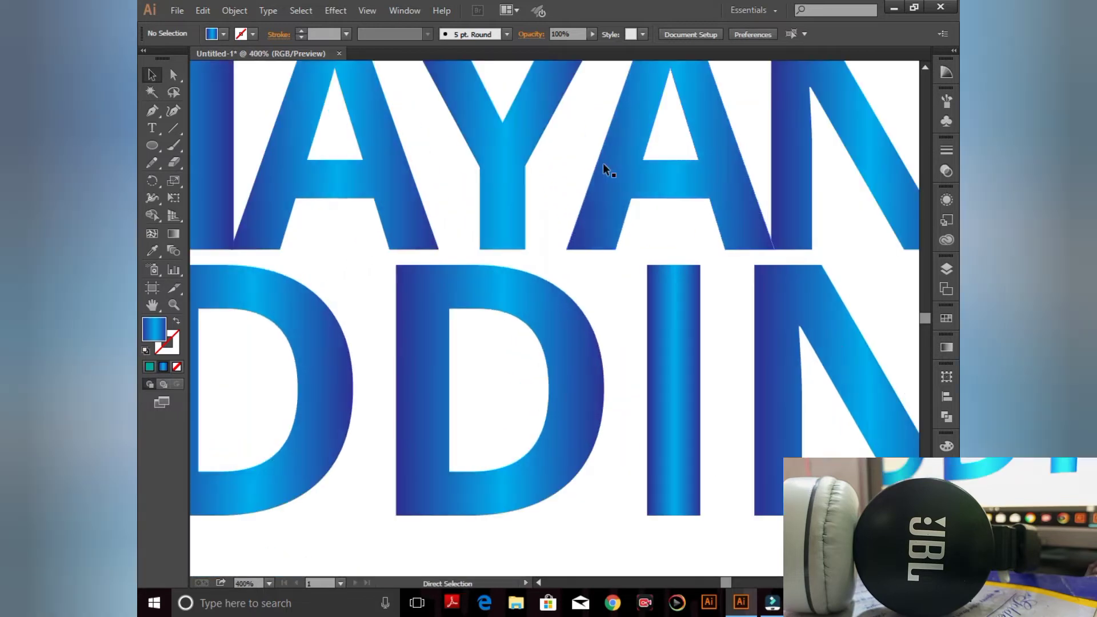
scroll(612, 154, up, 10)
click(580, 317)
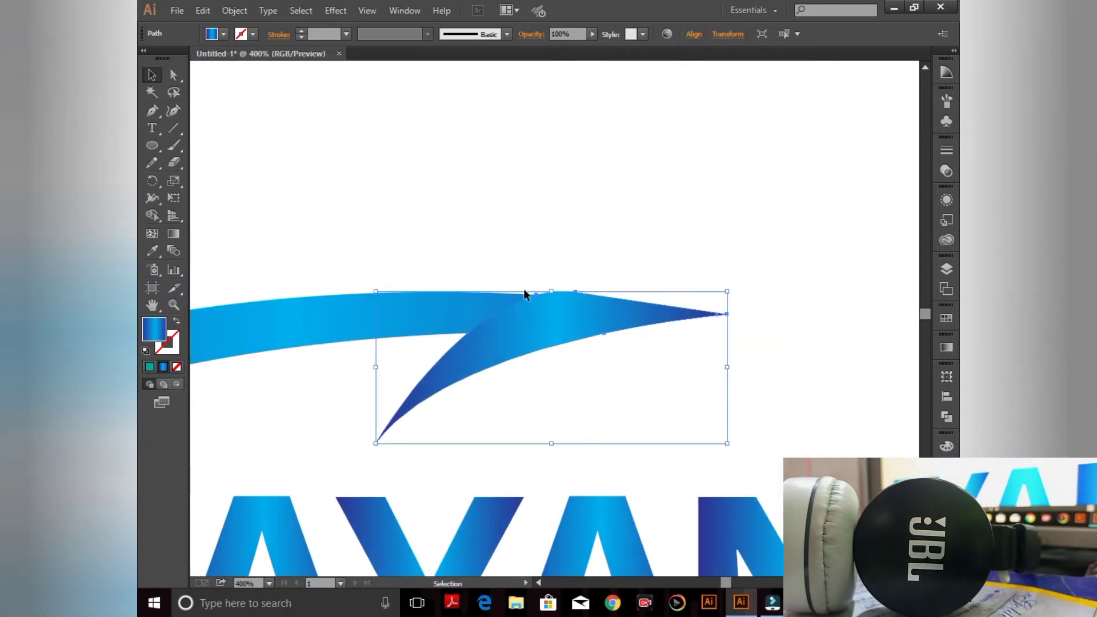
drag(535, 324, 530, 333)
double_click(526, 332)
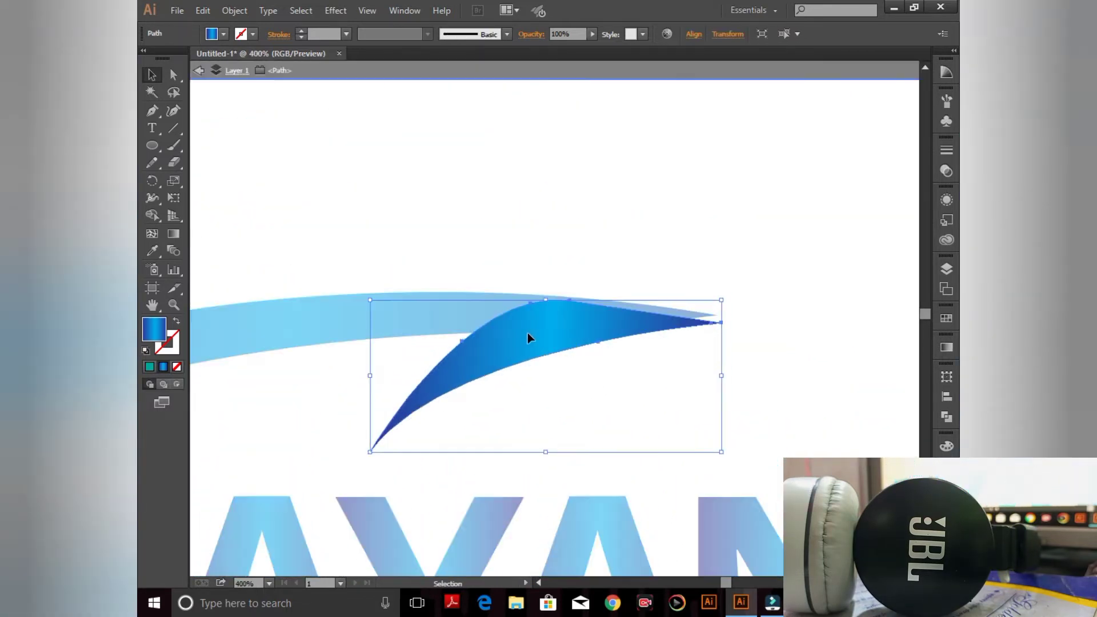
click(199, 71)
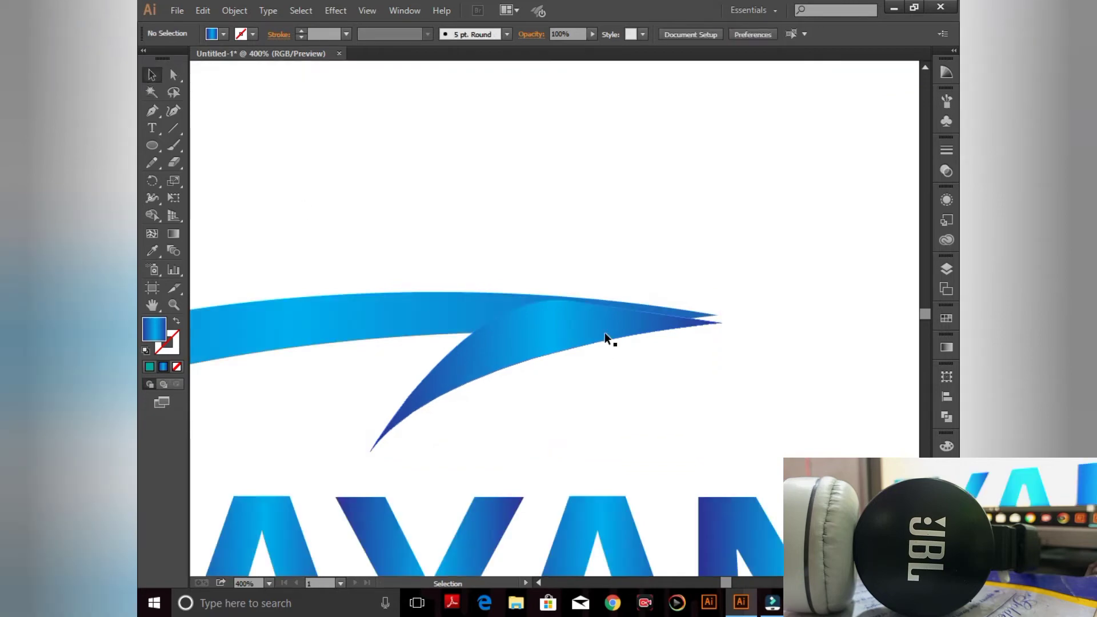
drag(605, 332, 596, 324)
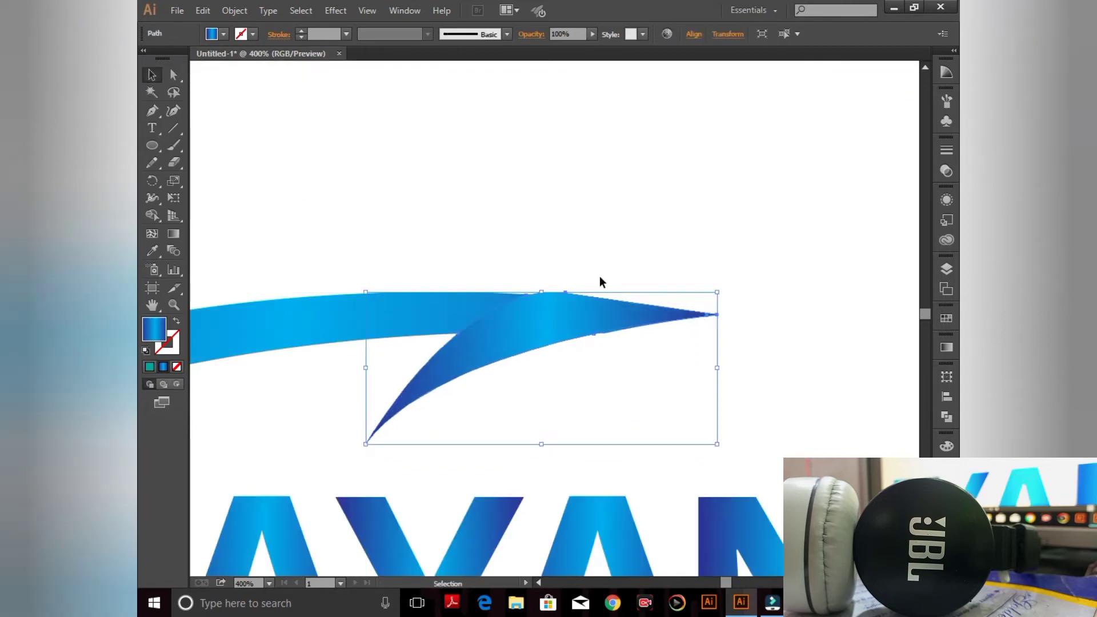
click(599, 273)
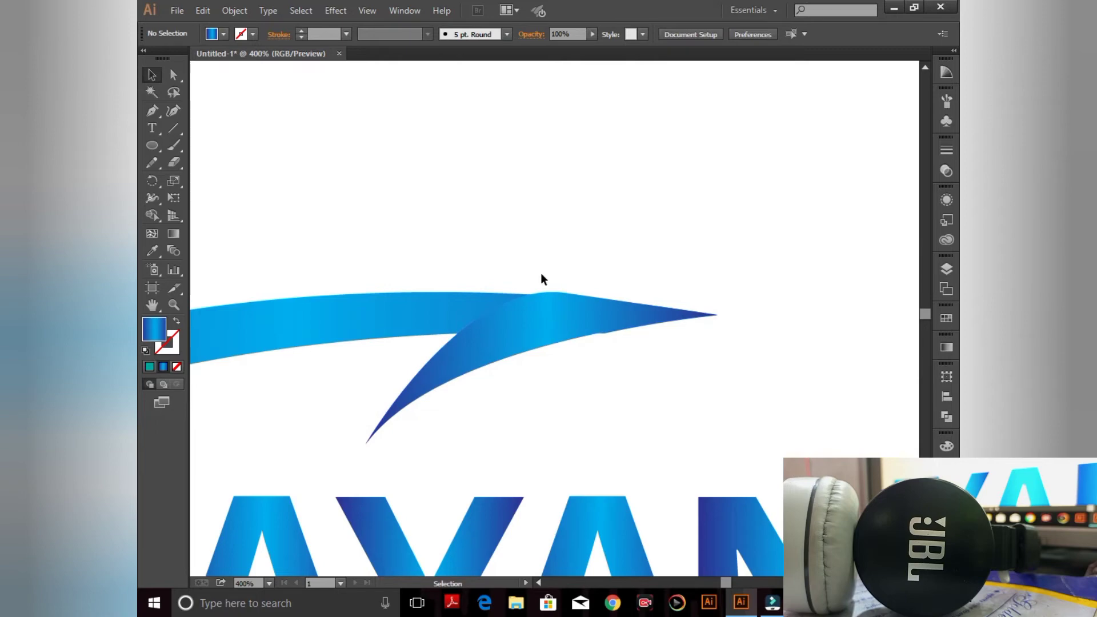
- Zoom back out to about 300% so the top of the lettering shows
key(ctrl+0)
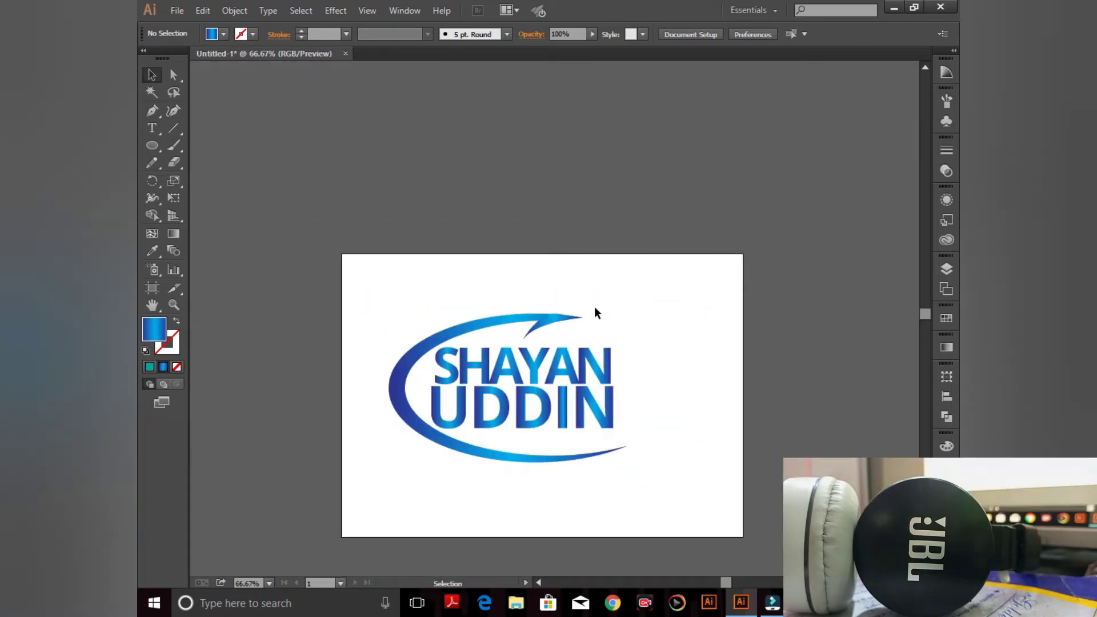
scroll(594, 307, up, 1)
scroll(594, 303, up, 4)
scroll(571, 308, up, 1)
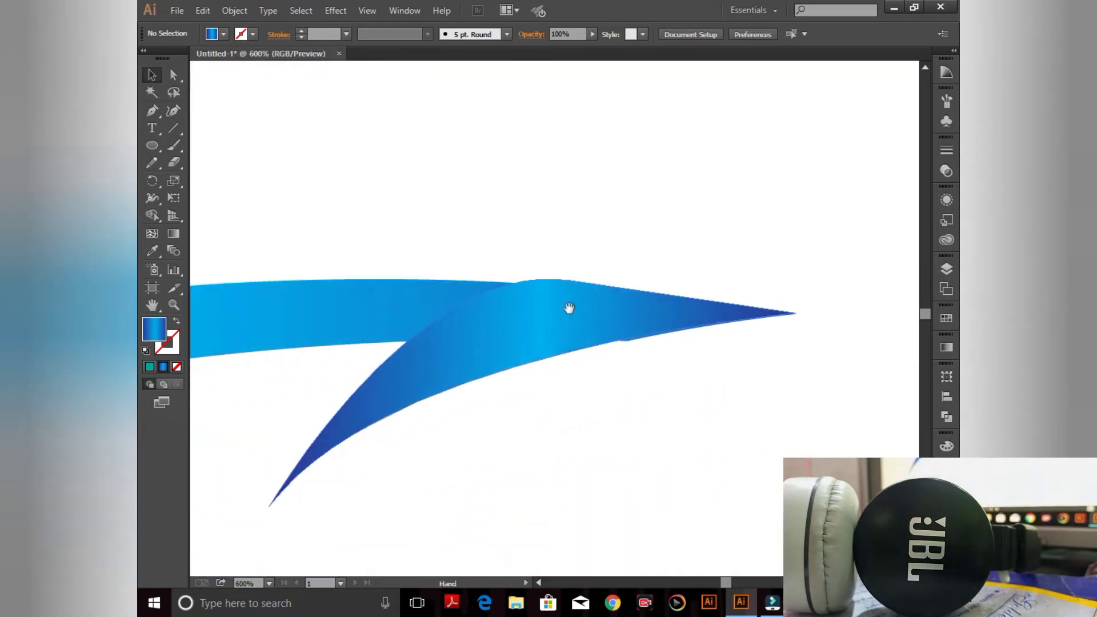
scroll(569, 308, down, 1)
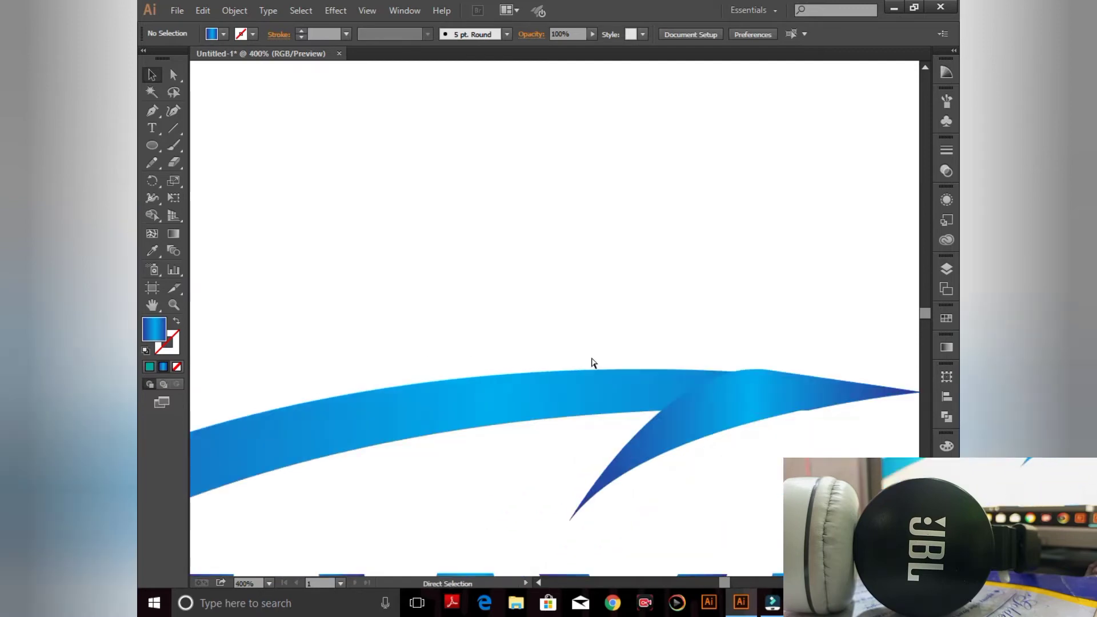
key(ctrl+minus)
scroll(497, 437, left, 2)
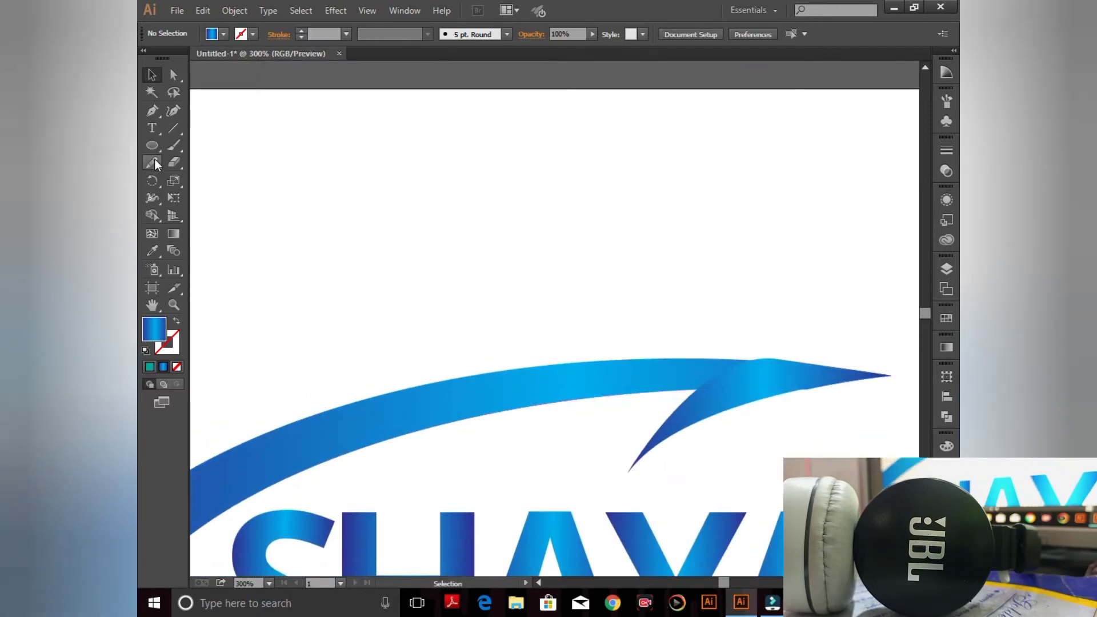
- Pen-draw a closed, curved spike shape above the swoosh's upper left arc
click(155, 116)
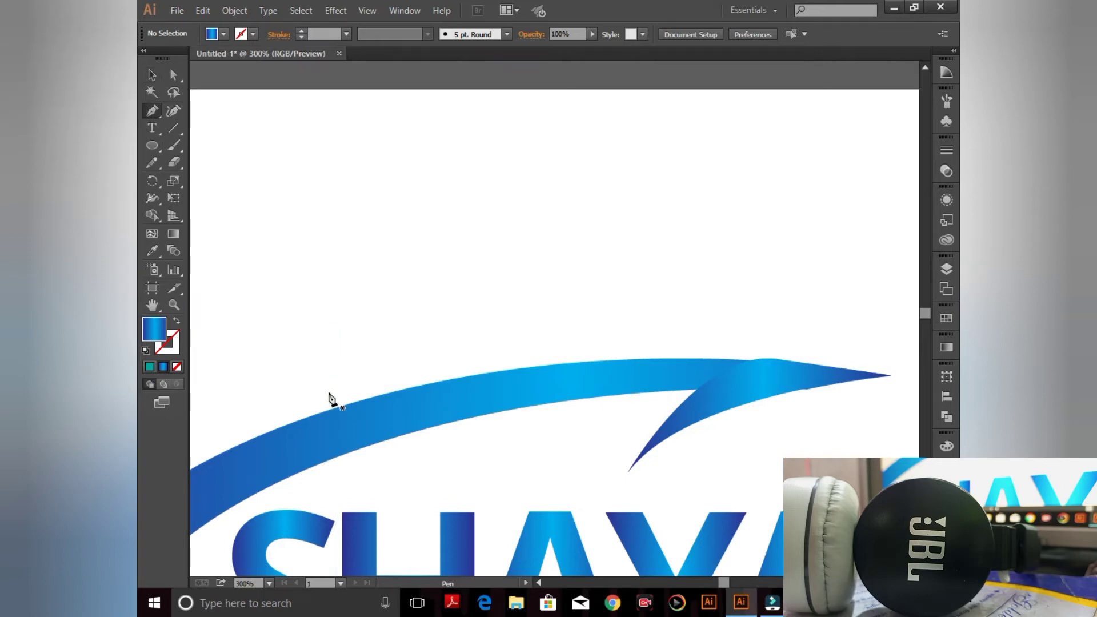
drag(327, 392, 495, 362)
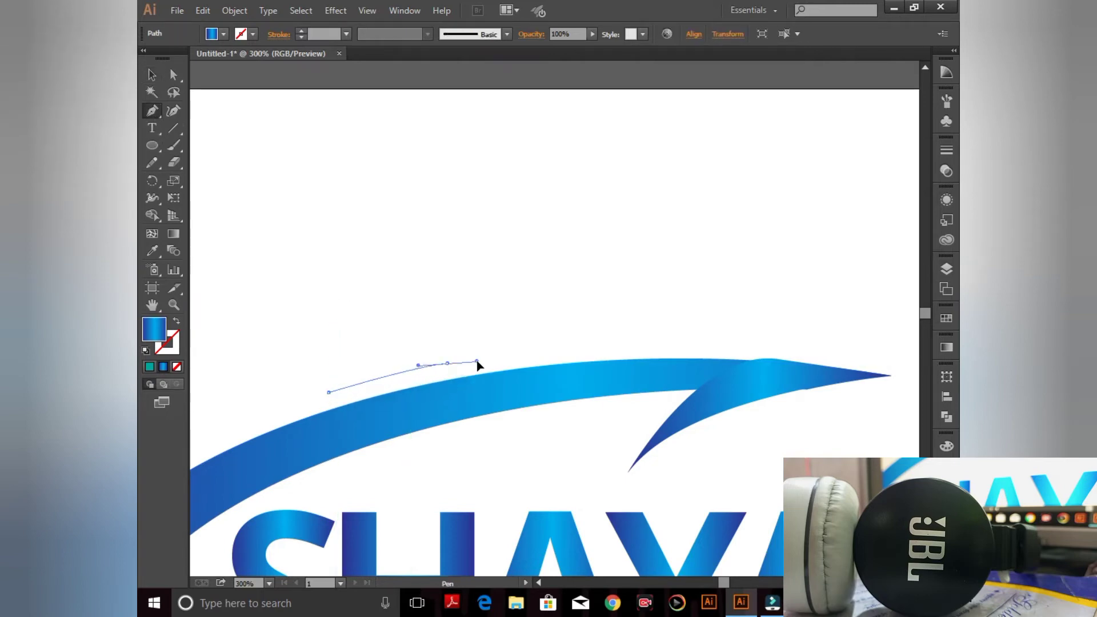
click(447, 363)
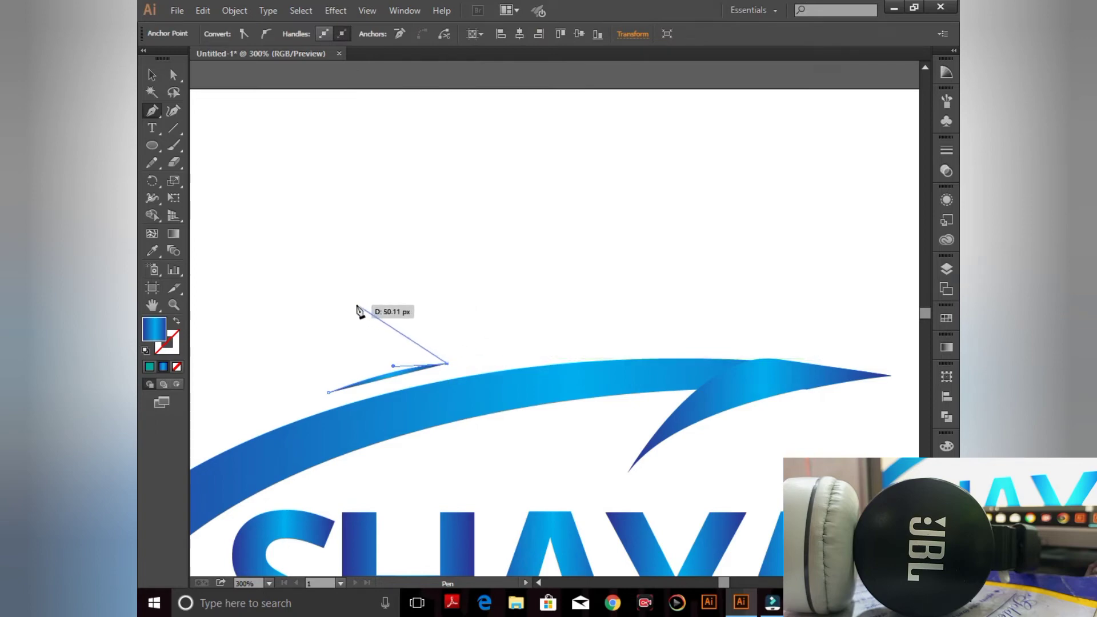
drag(355, 304, 354, 240)
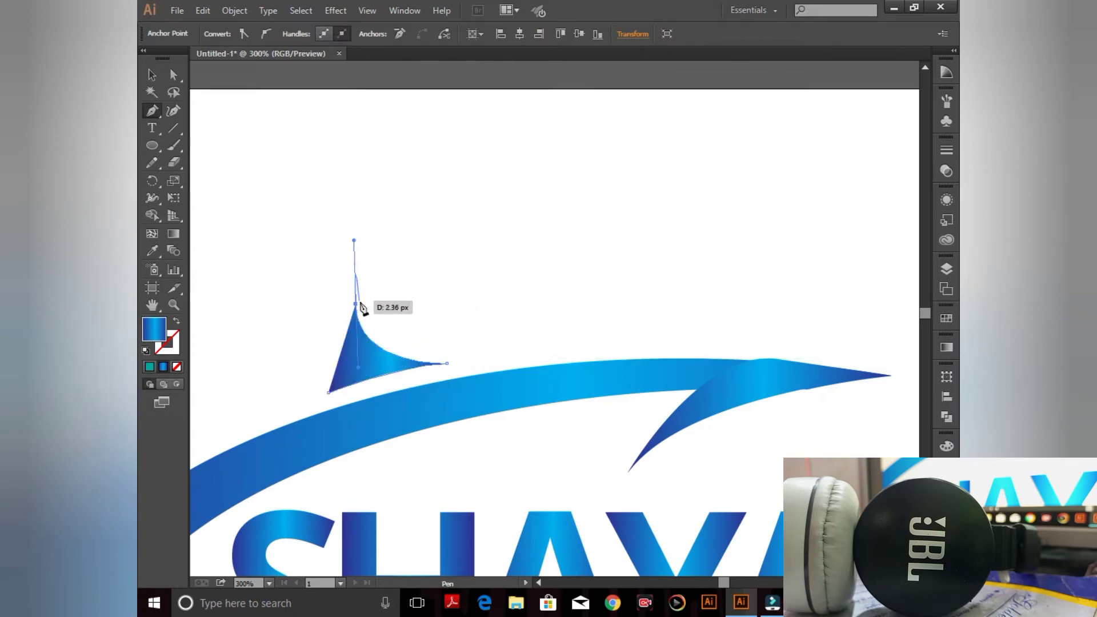
click(355, 304)
drag(329, 393, 351, 434)
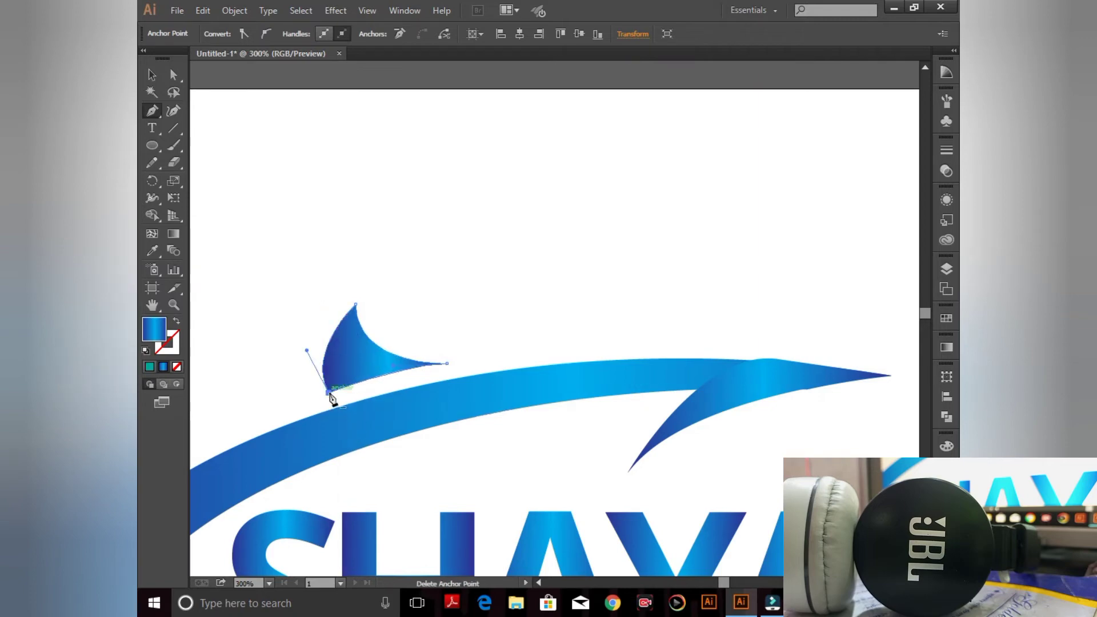
key(v)
click(443, 264)
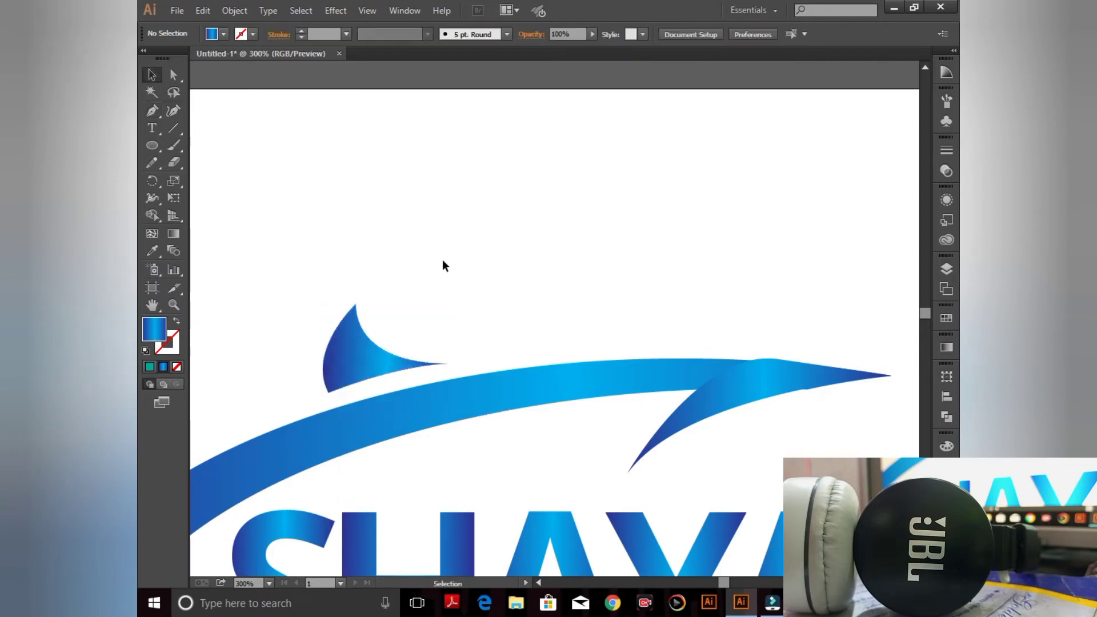
click(371, 355)
- Duplicate the spike, move the copy right, shrink it and tilt it slightly
key(a)
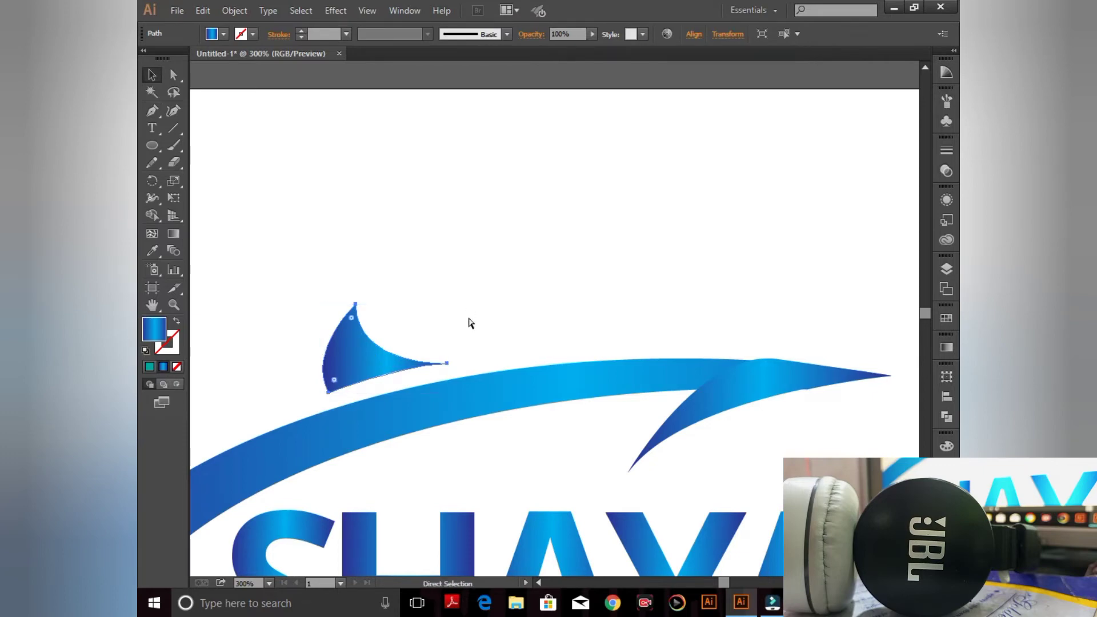
key(v)
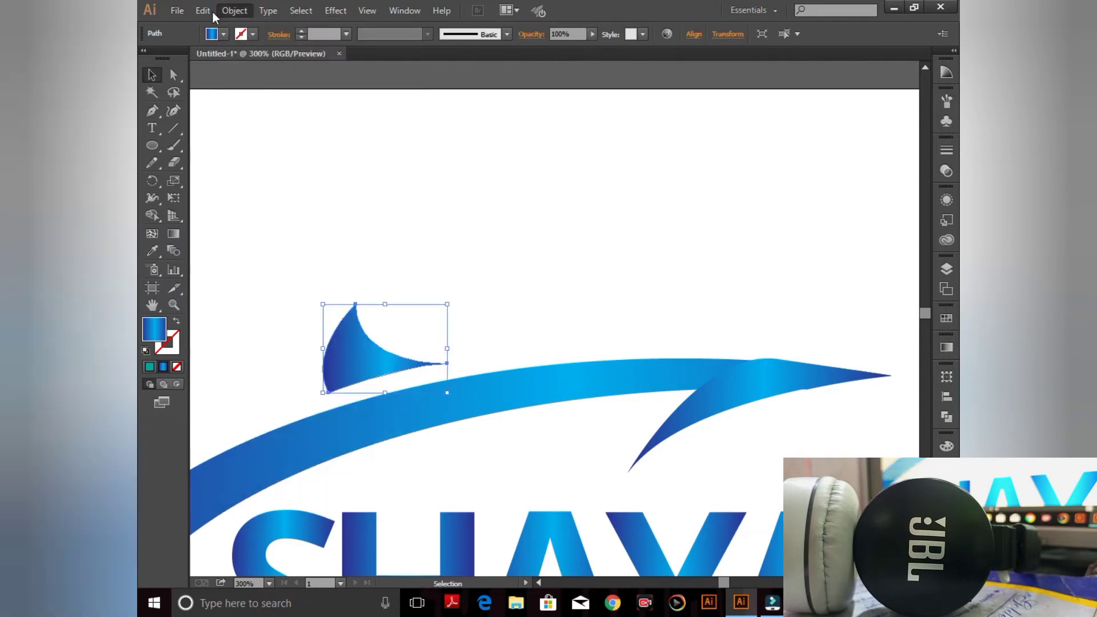
click(203, 10)
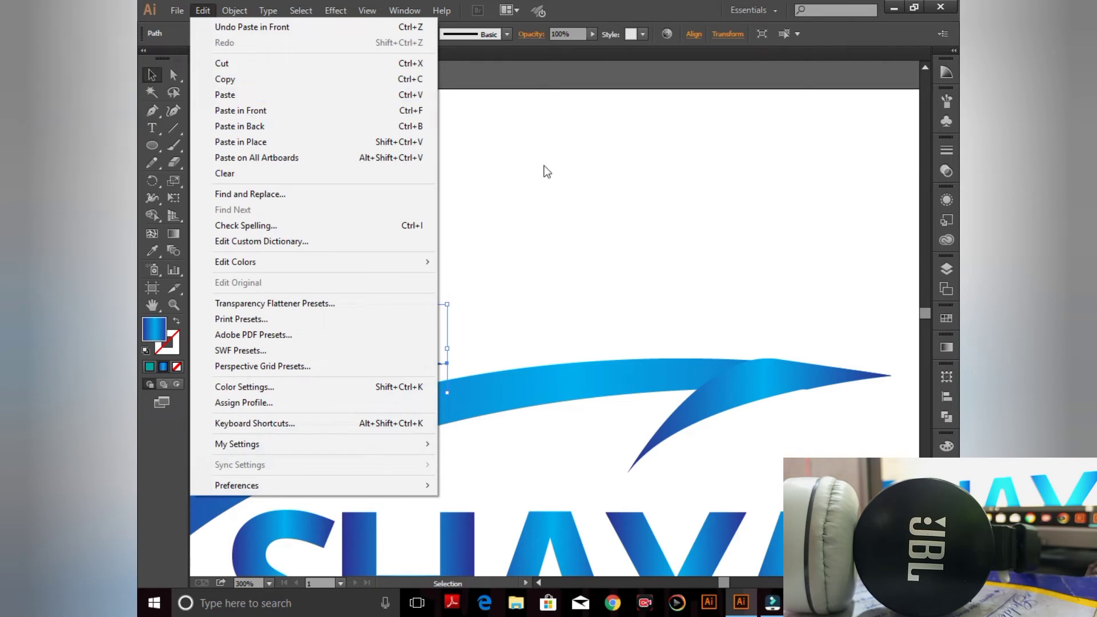
click(559, 194)
drag(351, 360, 484, 333)
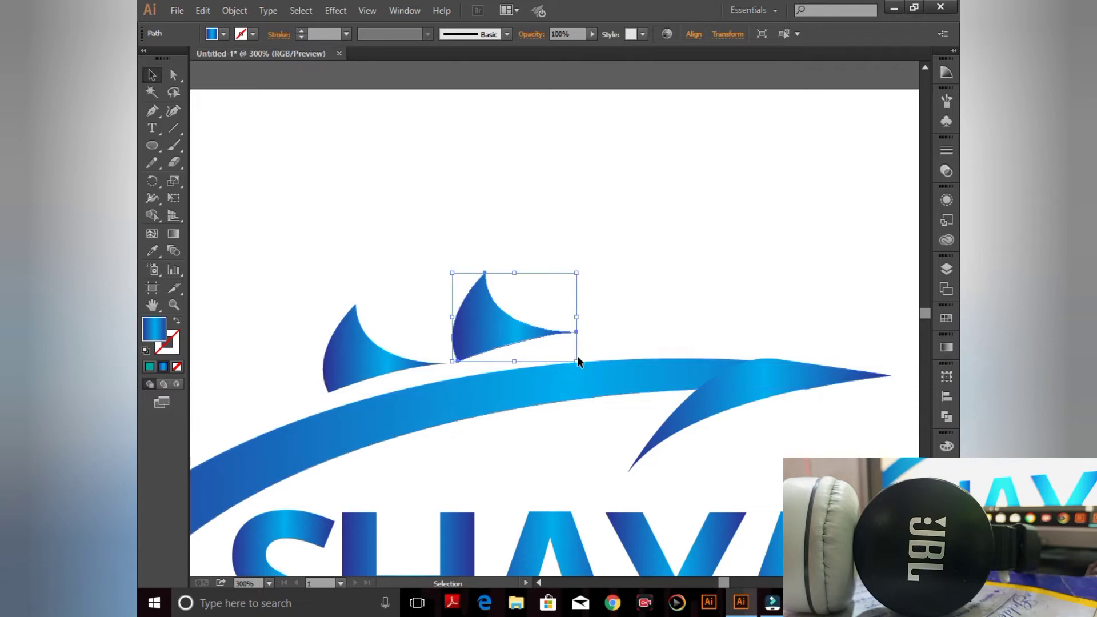
drag(578, 273, 556, 288)
drag(496, 324, 473, 335)
drag(544, 357, 541, 362)
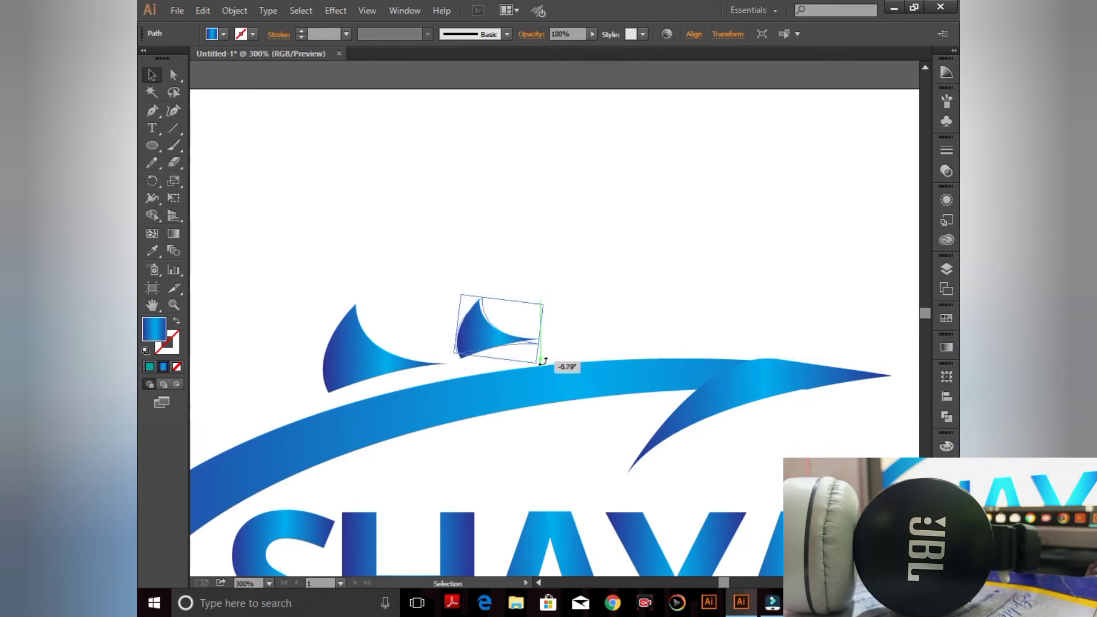
- Fine-tune the smaller spike's position and angle beside the first spike
click(547, 332)
click(492, 328)
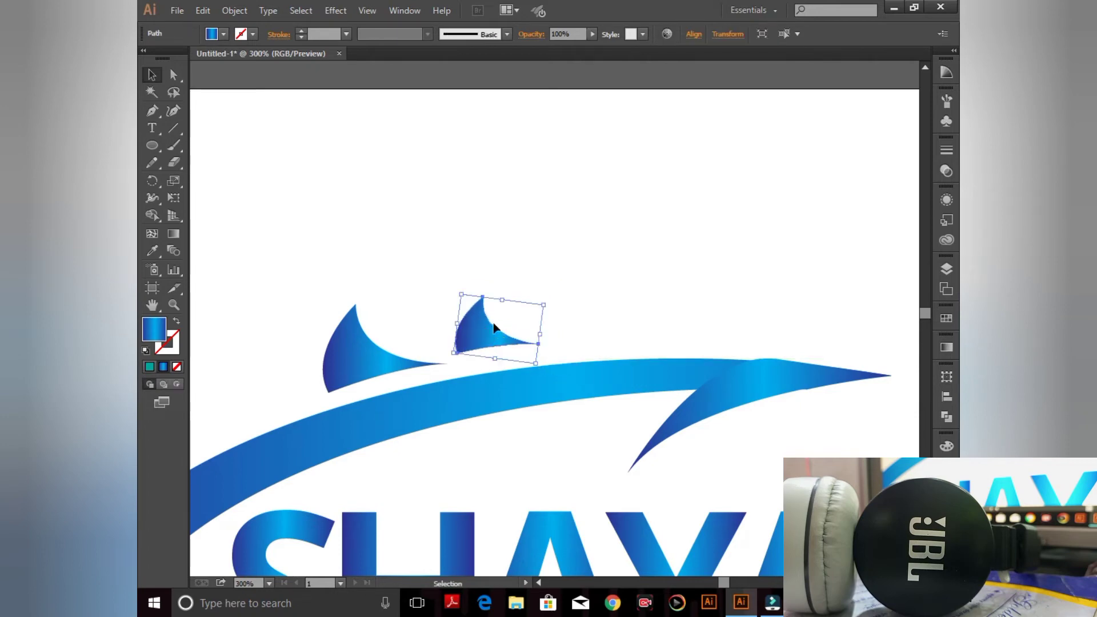
key(Down)
key(Down)
key(Down)
key(Down)
key(Right)
key(Right)
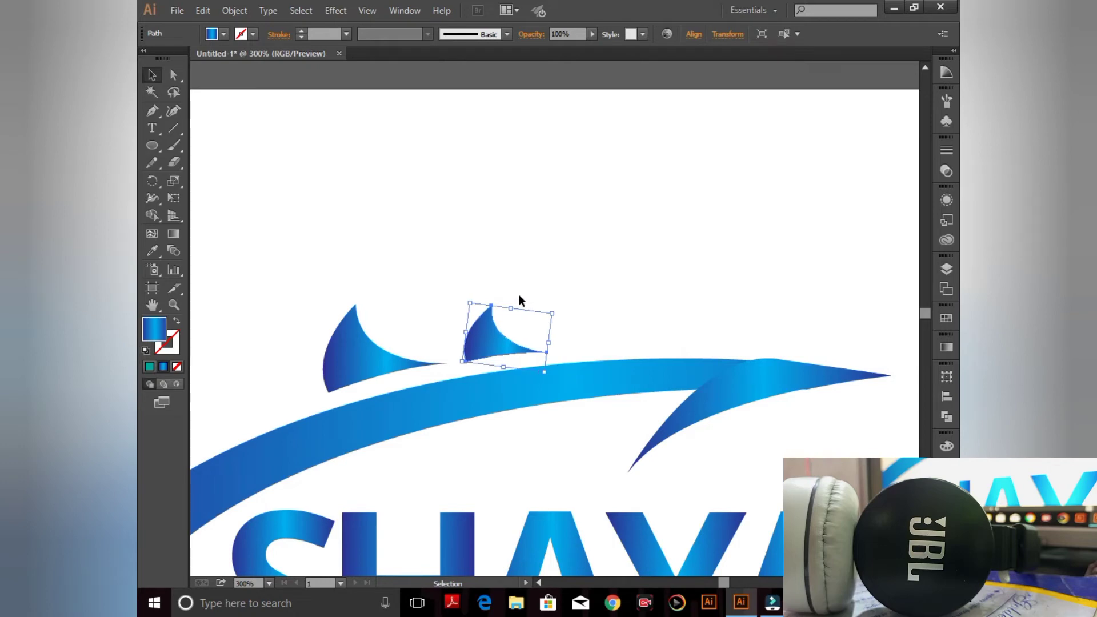
key(Down)
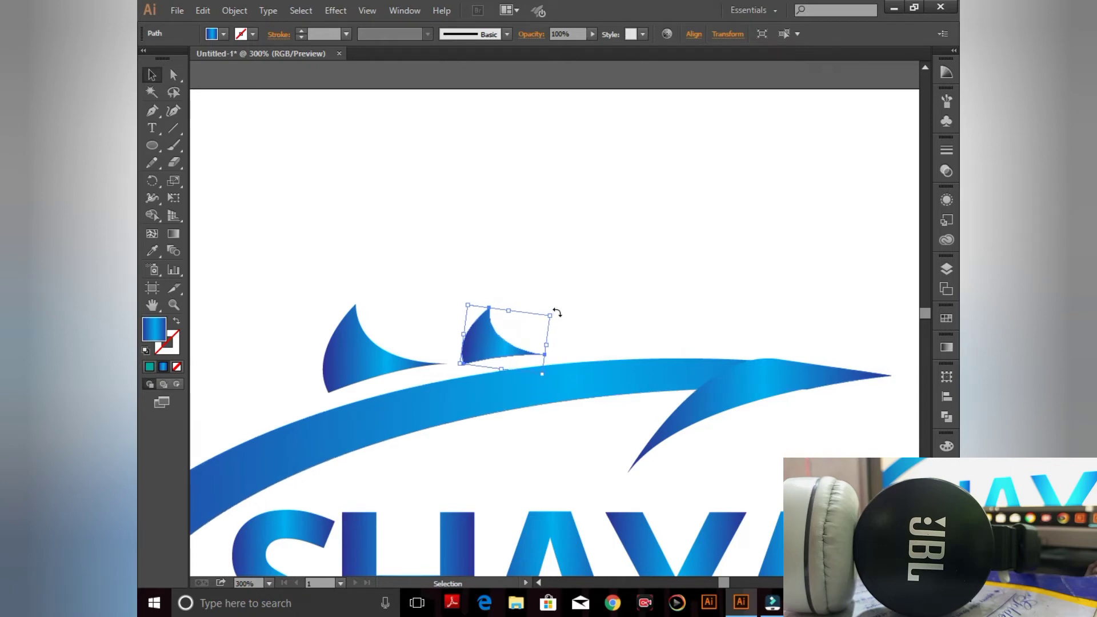
drag(556, 313, 557, 307)
key(Down)
key(Down)
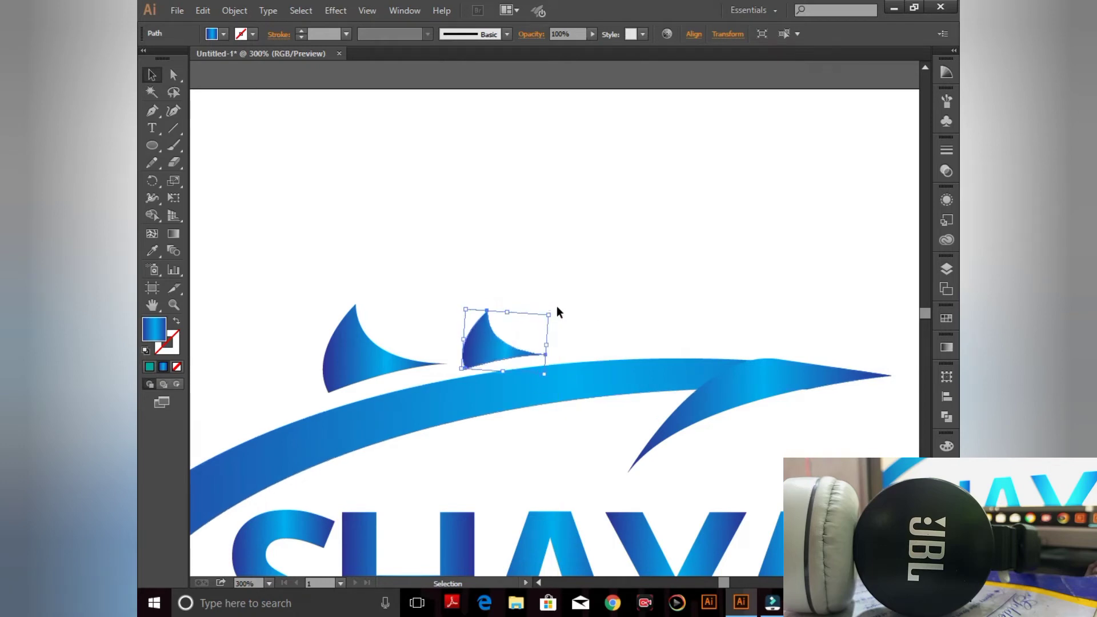
click(558, 304)
click(343, 349)
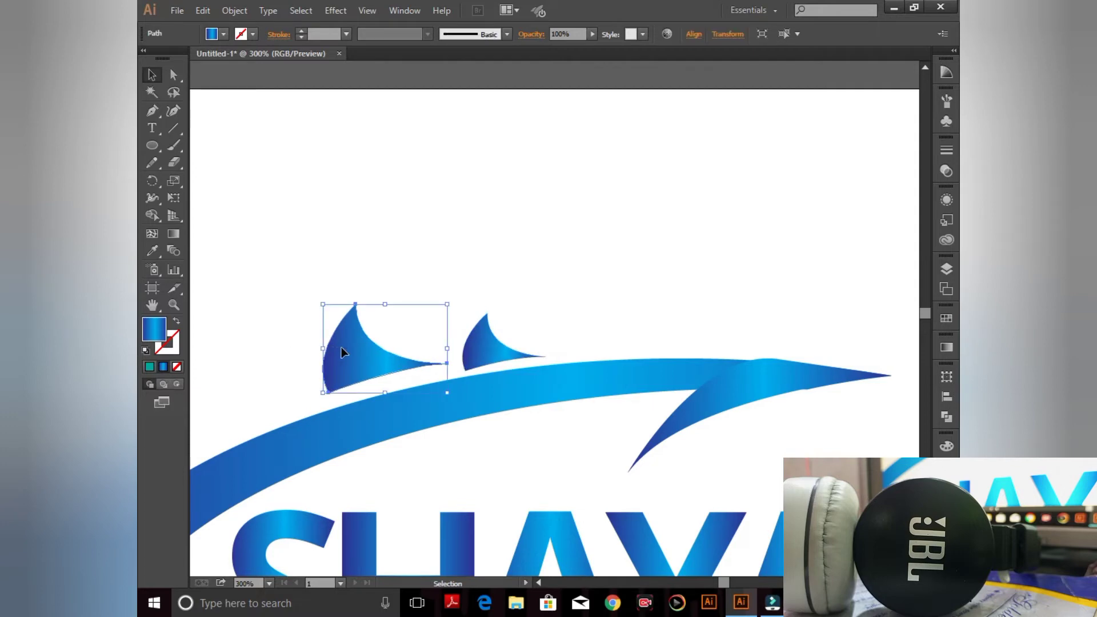
click(429, 279)
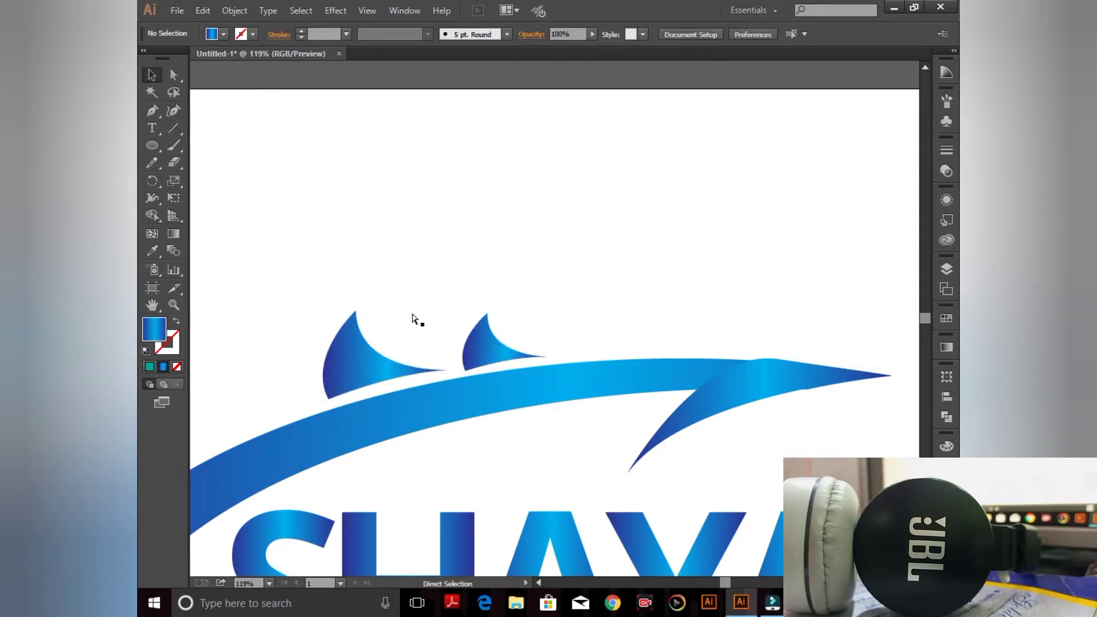
key(ctrl+0)
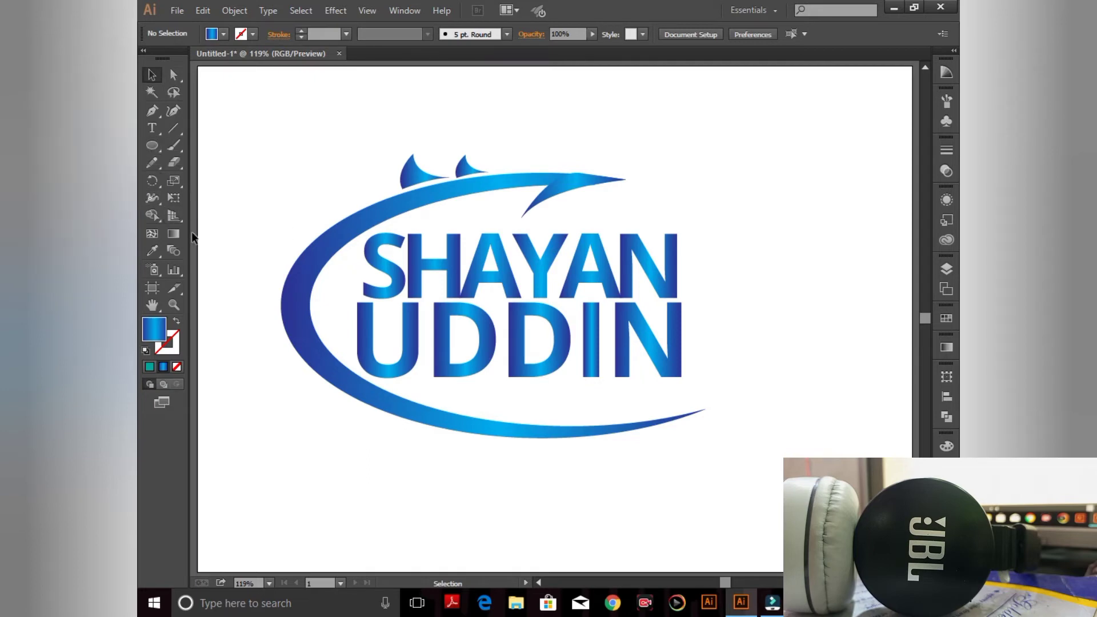
click(566, 186)
click(665, 153)
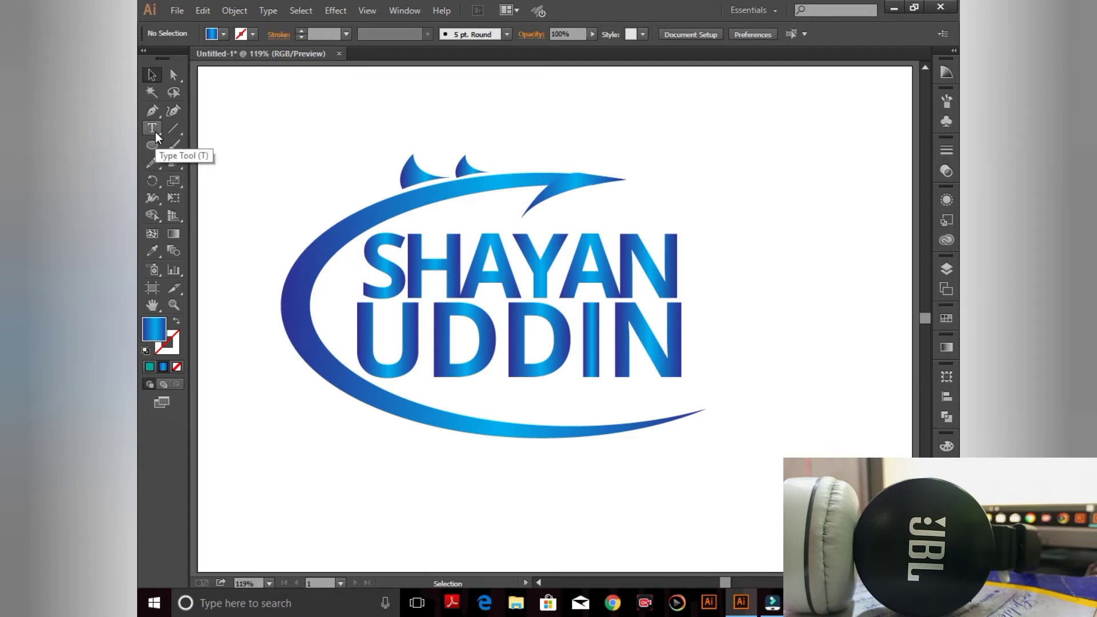
click(152, 111)
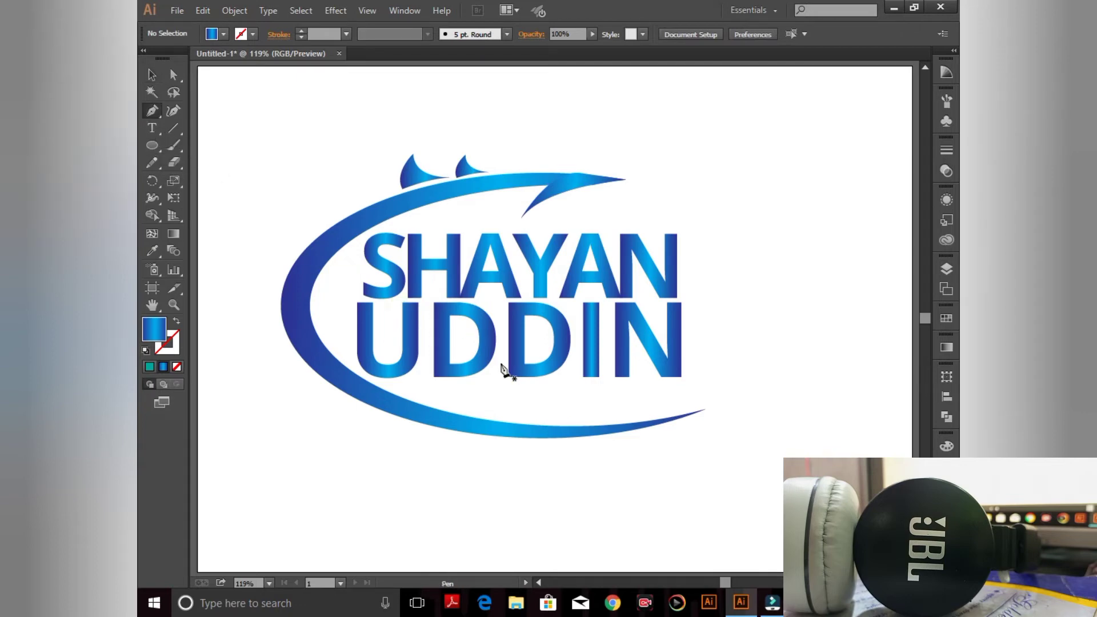
- Pen-draw a curved barb piece along the swoosh's lower tail
click(491, 421)
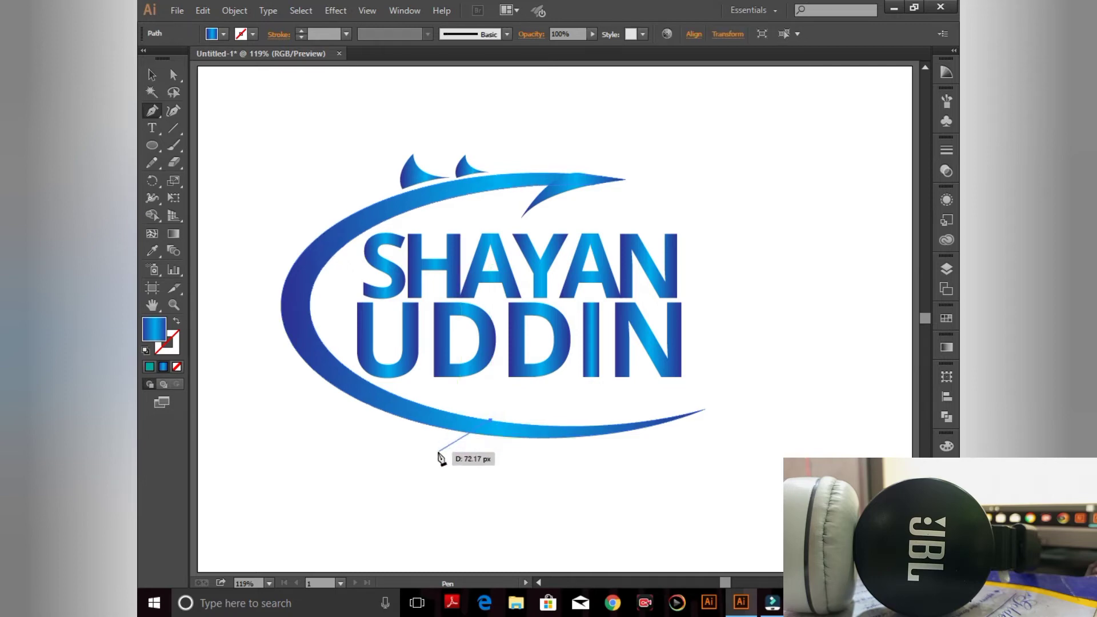
drag(536, 407, 598, 415)
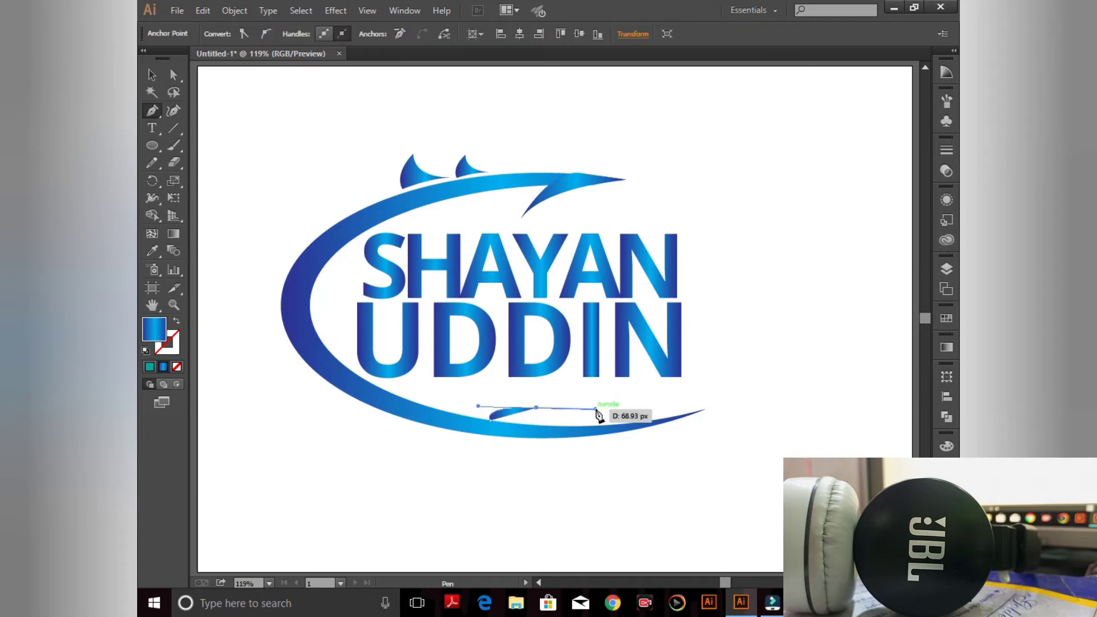
key(Delete)
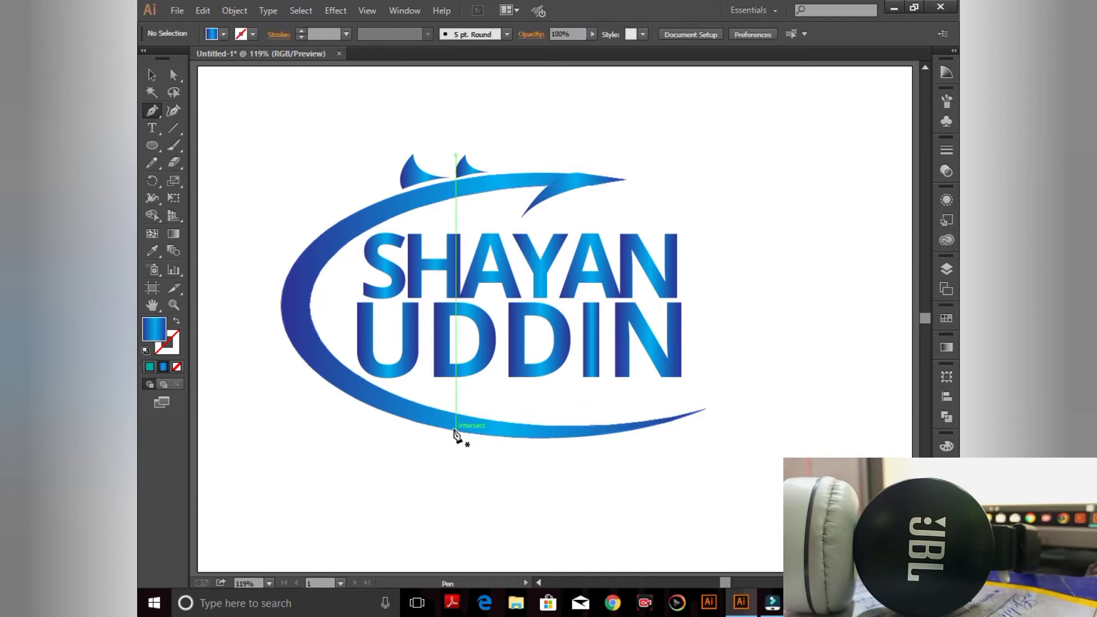
click(455, 430)
drag(539, 409, 568, 424)
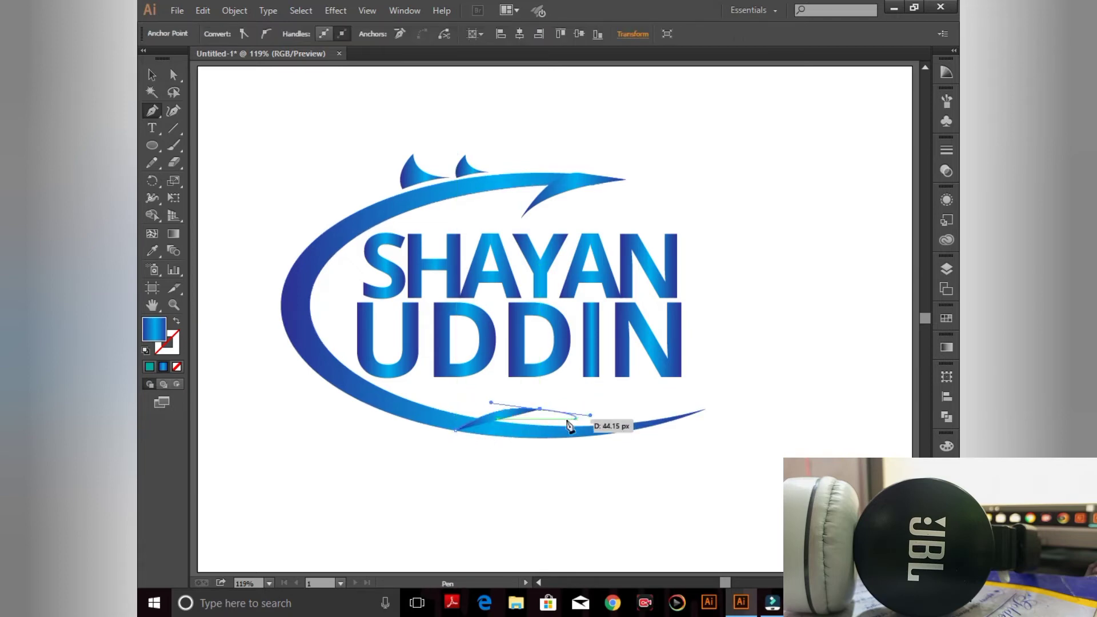
mouse_move(568, 423)
mouse_down()
mouse_move(487, 438)
mouse_move(498, 444)
mouse_move(459, 436)
mouse_up()
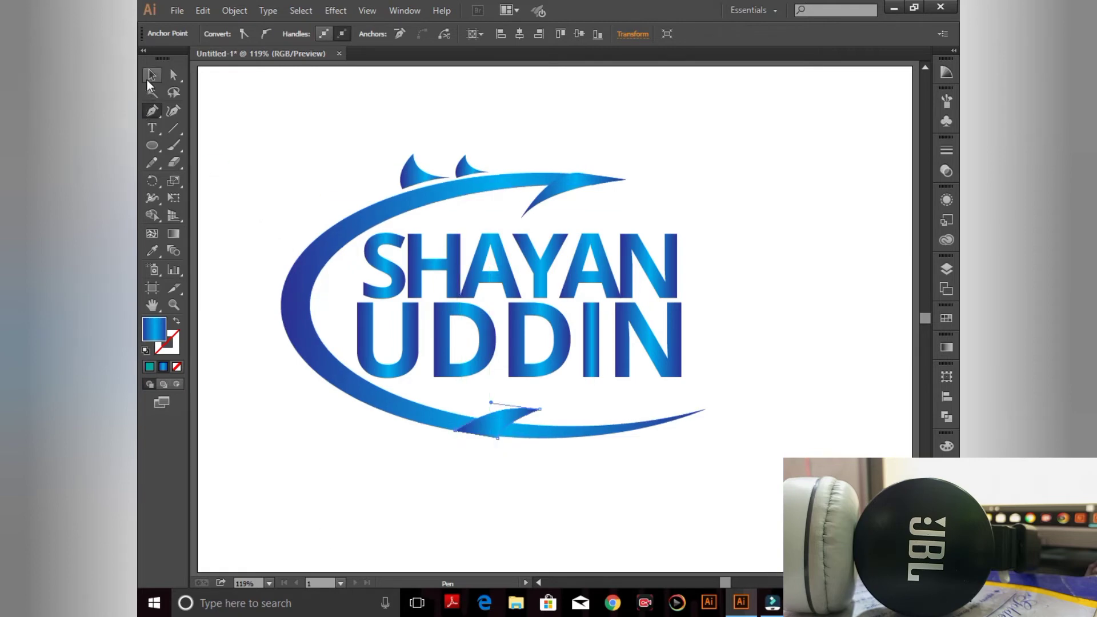
- Shape Builder-delete the leftover lower-right swoosh piece, then start shrinking the lettering leftward
click(151, 75)
drag(459, 389, 535, 448)
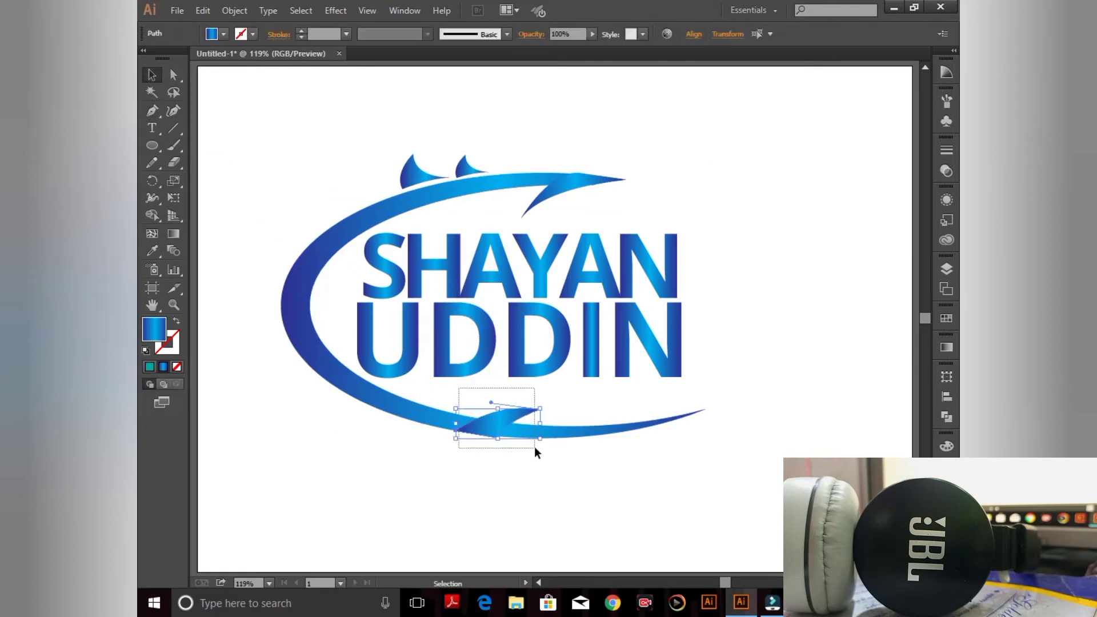
click(155, 216)
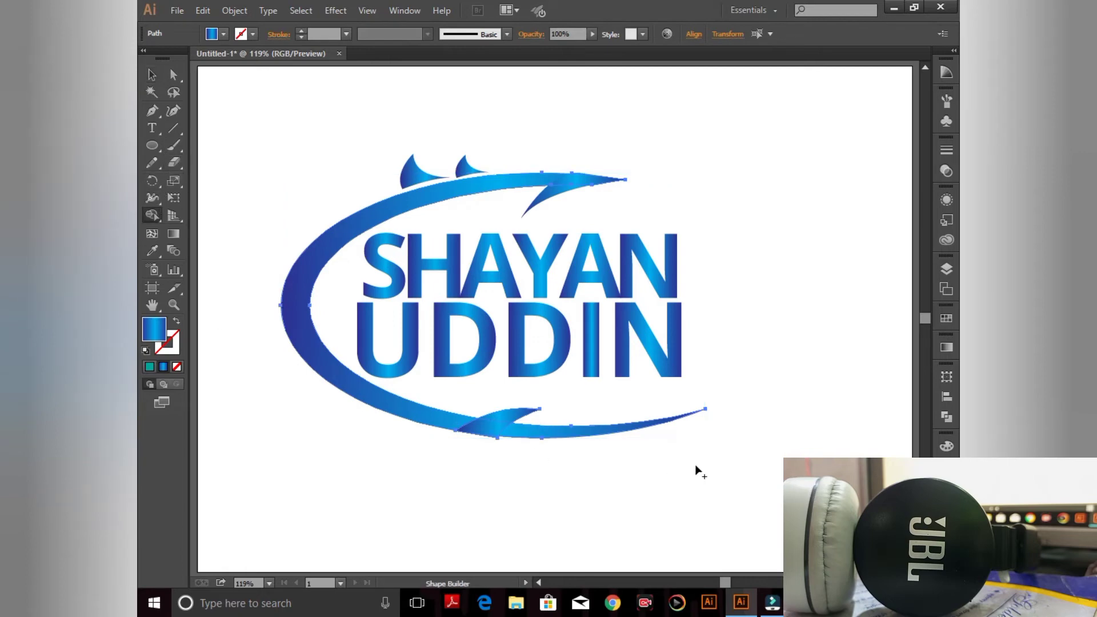
alt+click(611, 430)
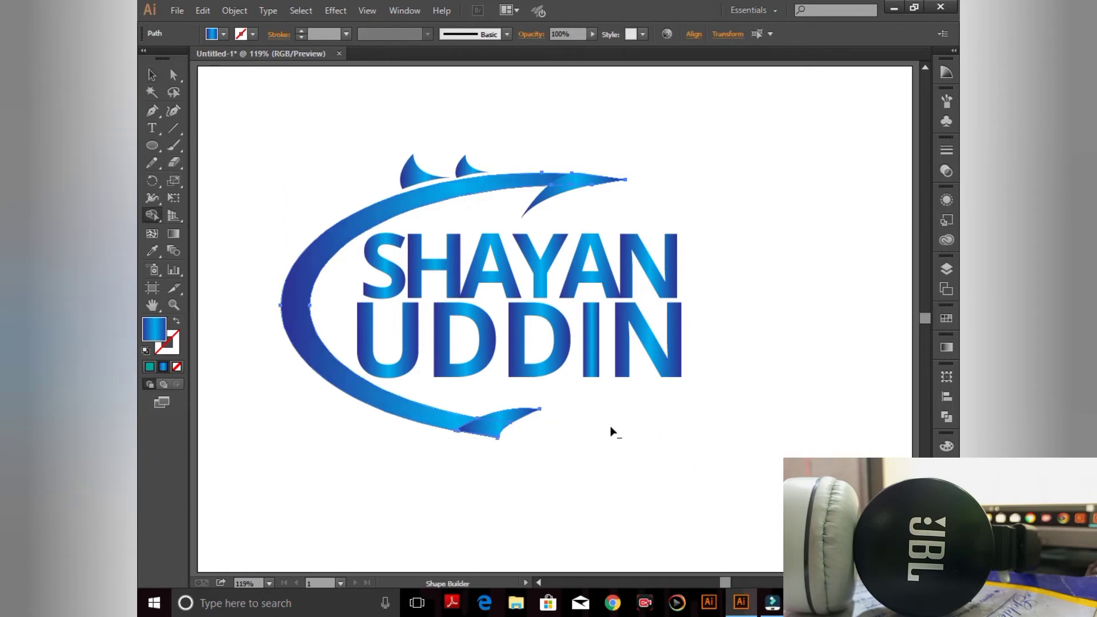
click(150, 76)
click(329, 131)
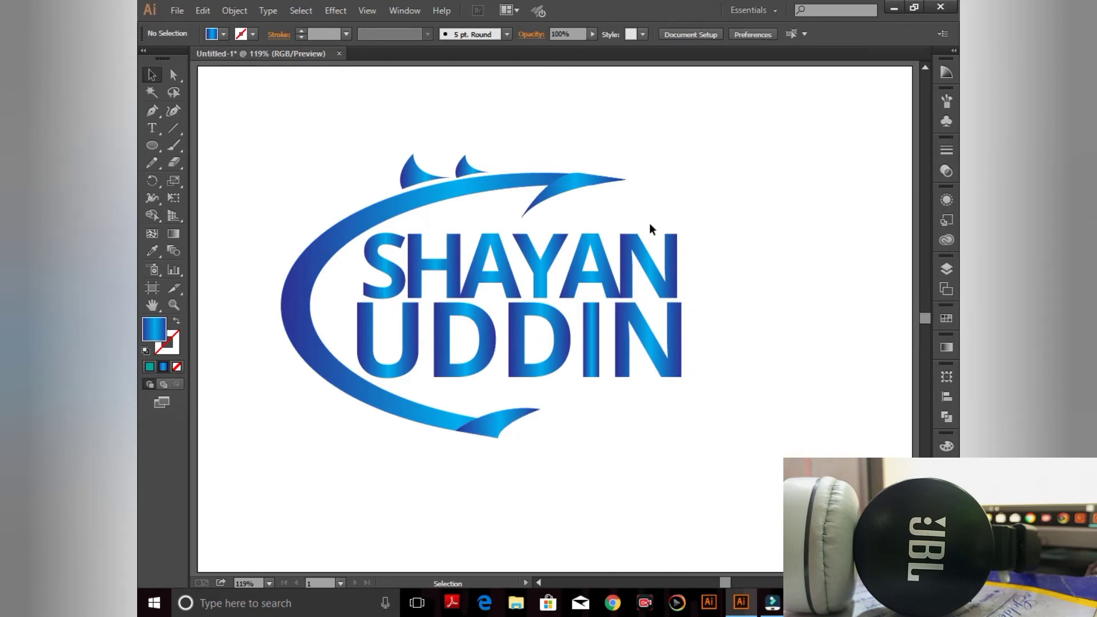
click(675, 365)
mouse_move(681, 376)
mouse_down()
mouse_move(608, 340)
mouse_move(627, 358)
mouse_move(559, 332)
mouse_up()
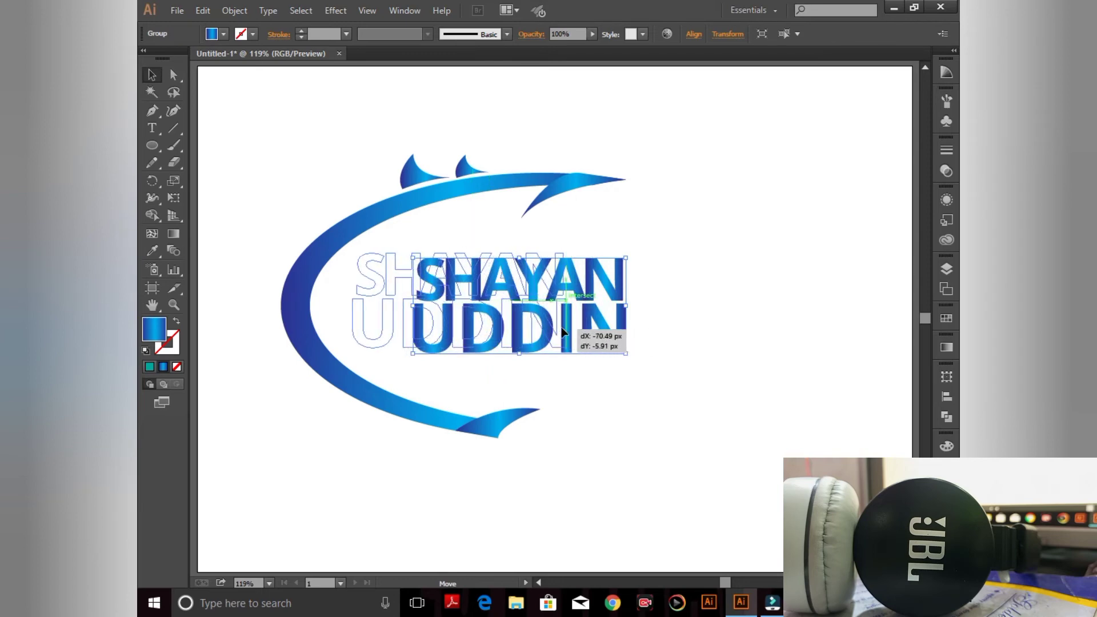
- Scale the swoosh down around the lettering and nudge it left three times
click(638, 268)
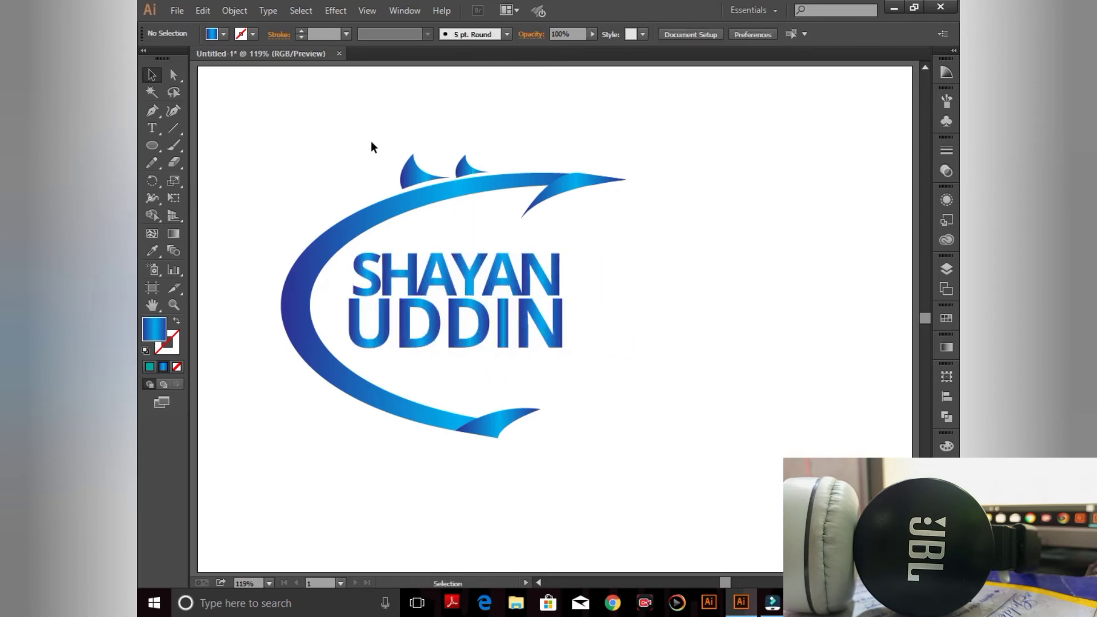
click(465, 270)
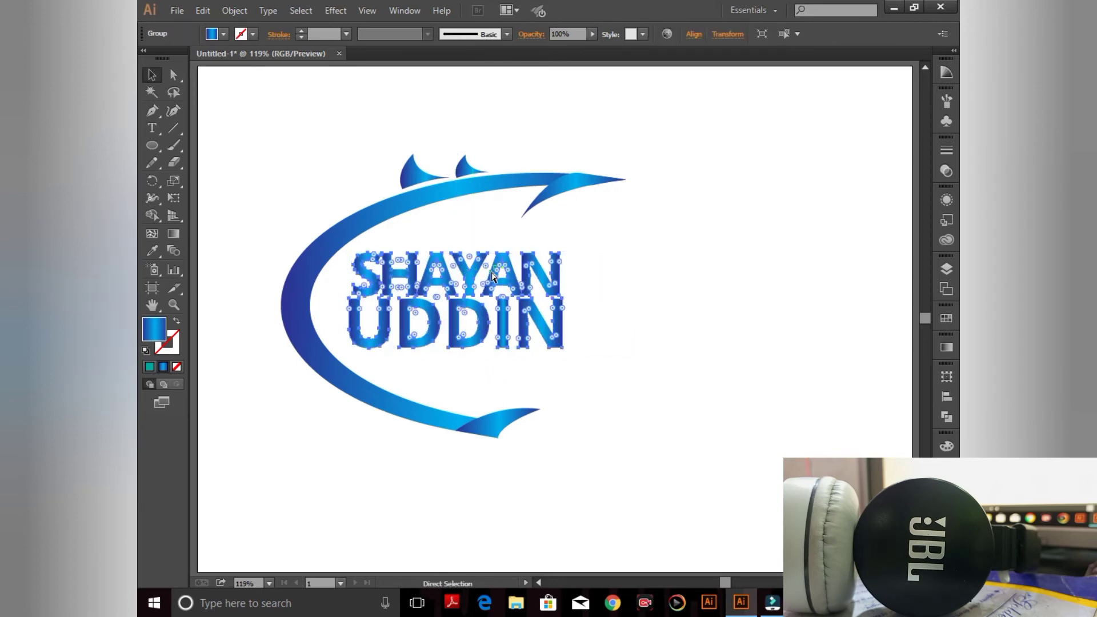
key(ctrl+shift+a)
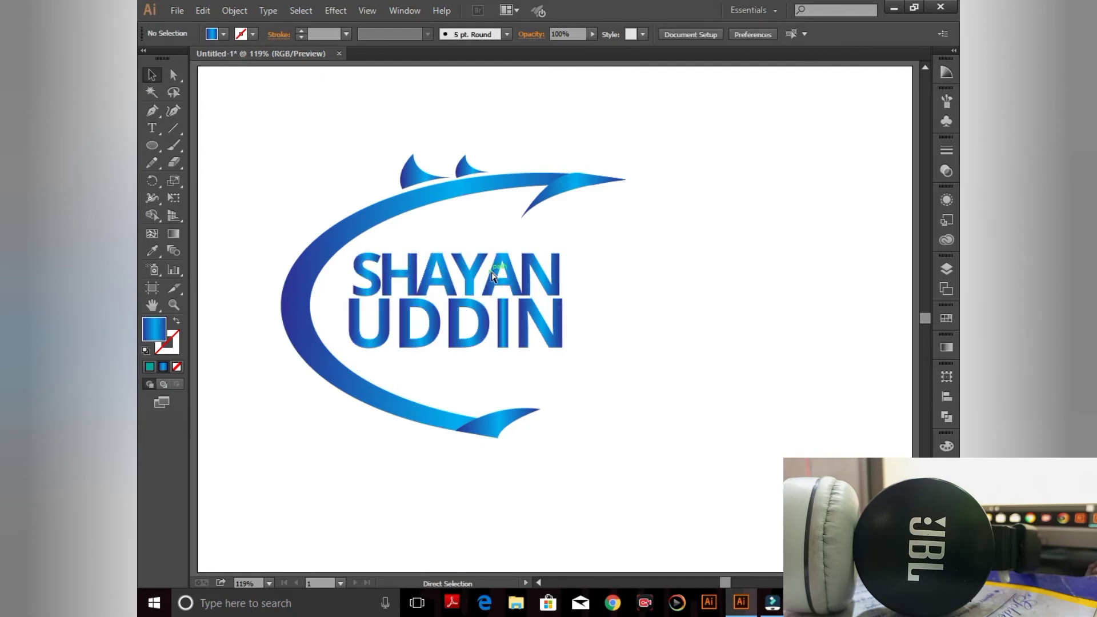
click(492, 273)
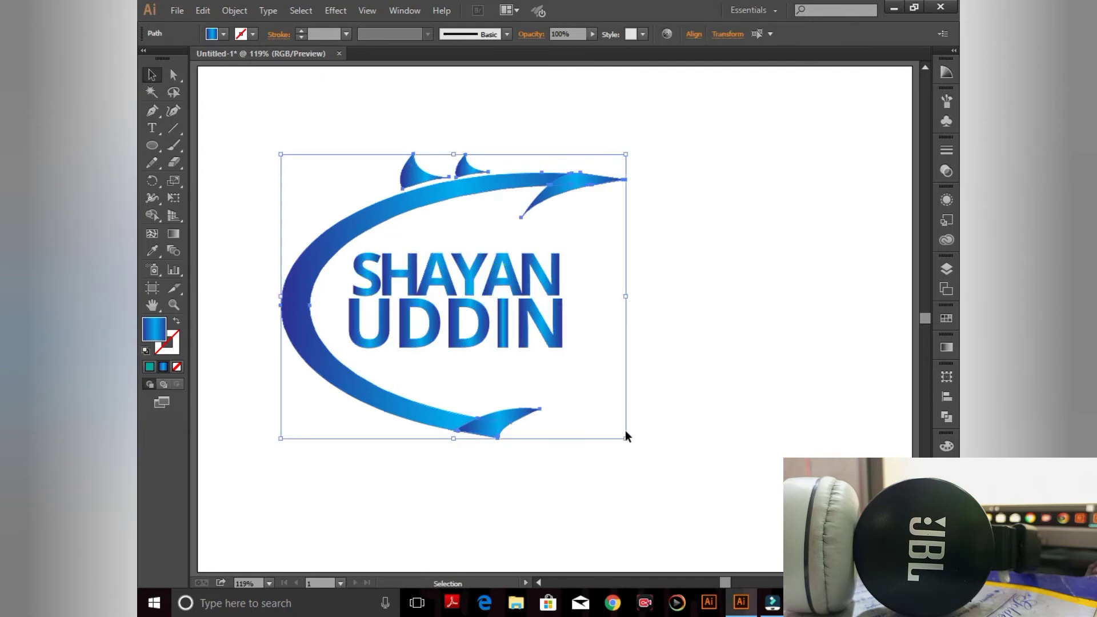
drag(624, 437, 623, 430)
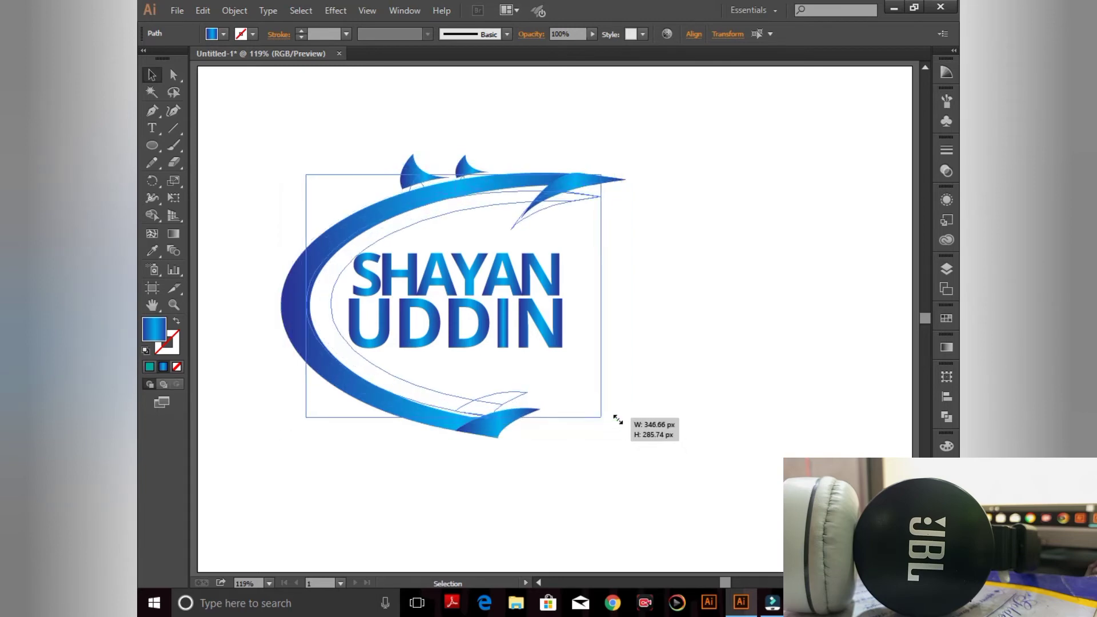
drag(623, 429, 614, 421)
key(Left)
key(Left)
key(Left)
key(Left)
key(Left)
key(Left)
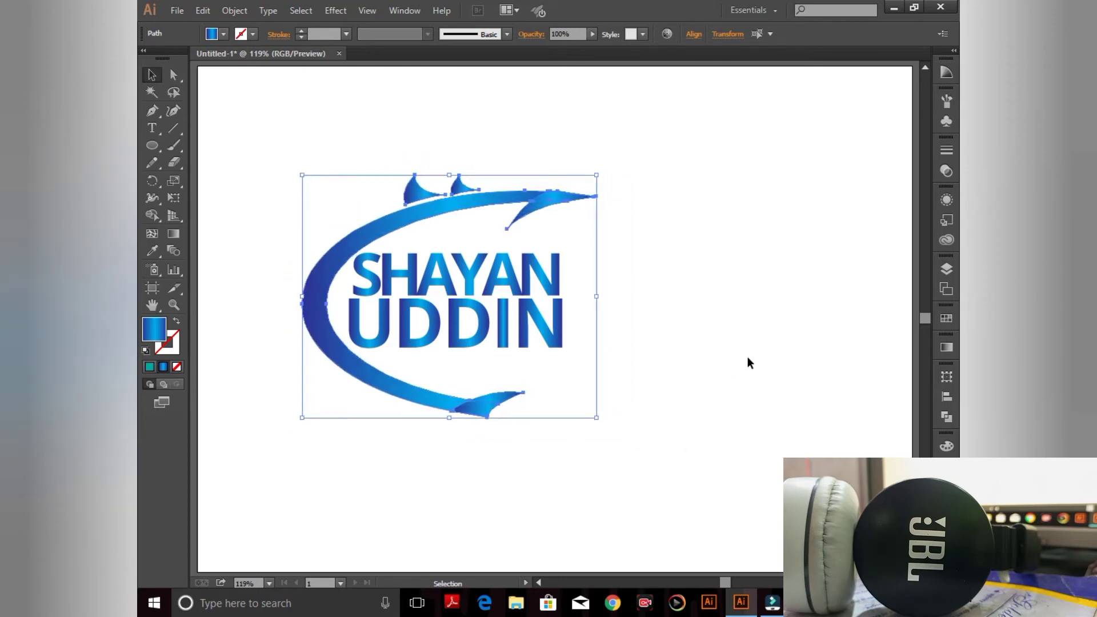
key(Left)
key(Left)
key(Left)
key(Left)
key(Left)
key(Left)
key(Left)
key(Left)
key(Left)
key(Left)
key(Left)
key(Left)
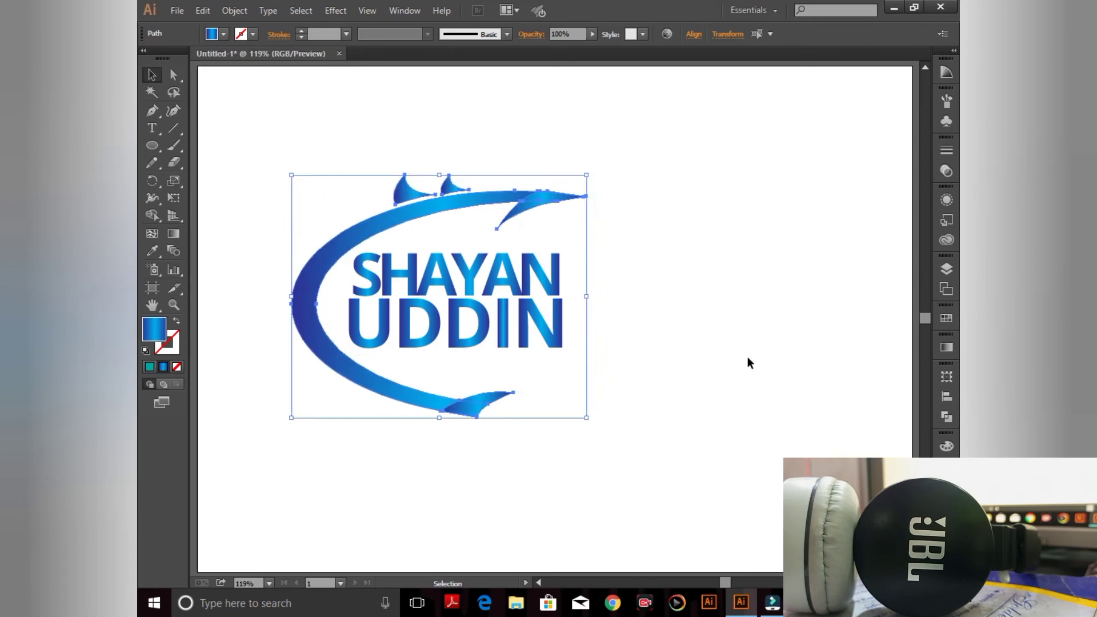
key(Left)
key(Left)
key(Left)
key(Left)
key(Left)
- Reselect the lettering, then select the whole logo with Ctrl+A
click(735, 374)
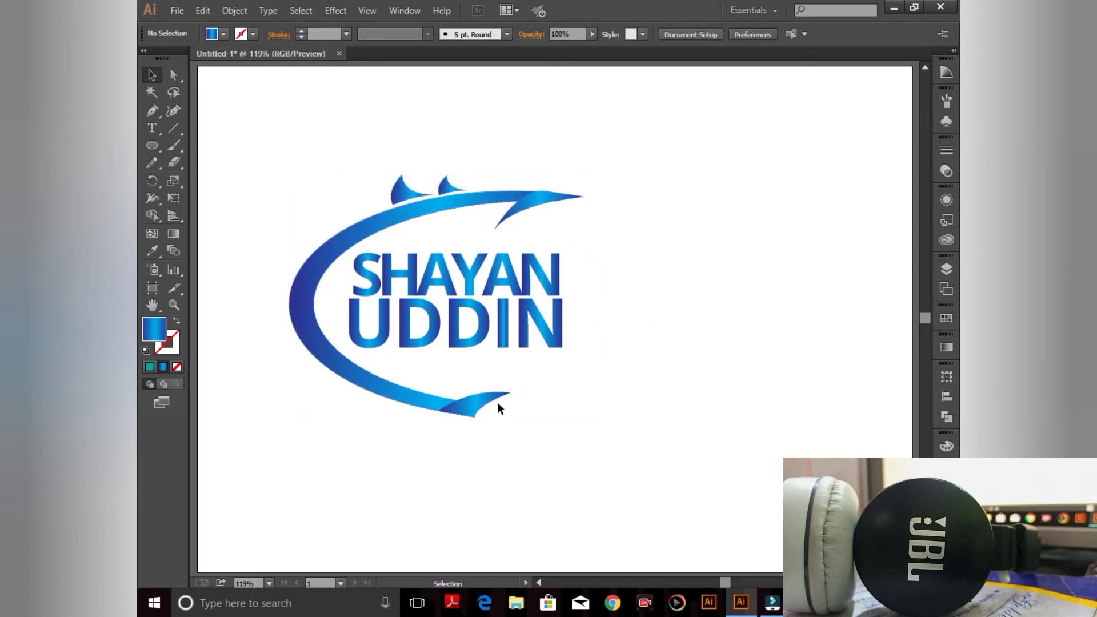
click(496, 403)
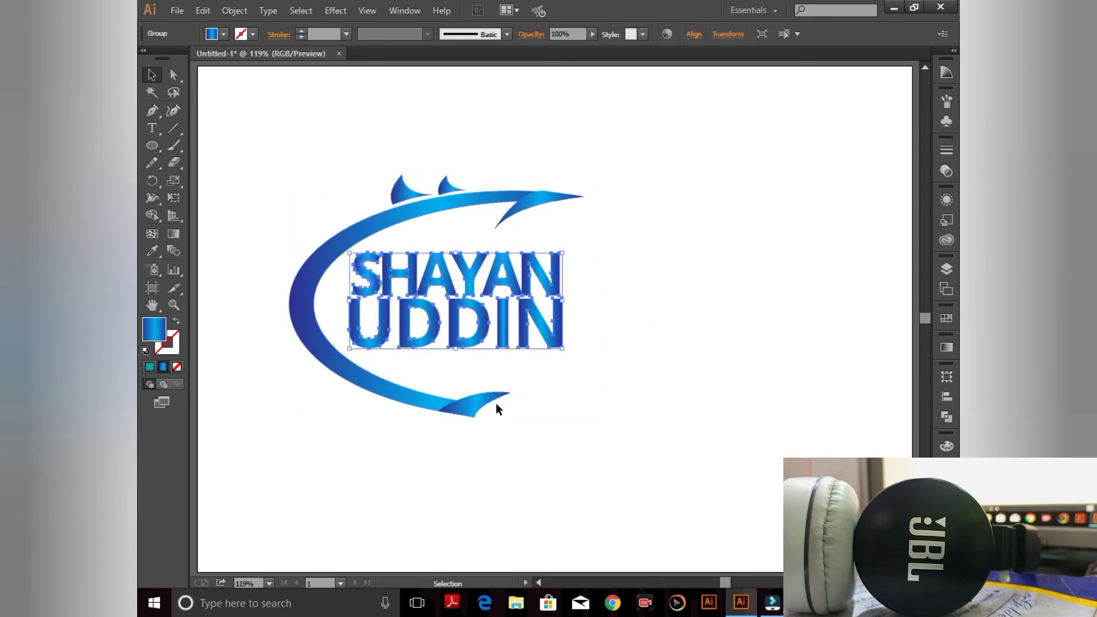
click(654, 352)
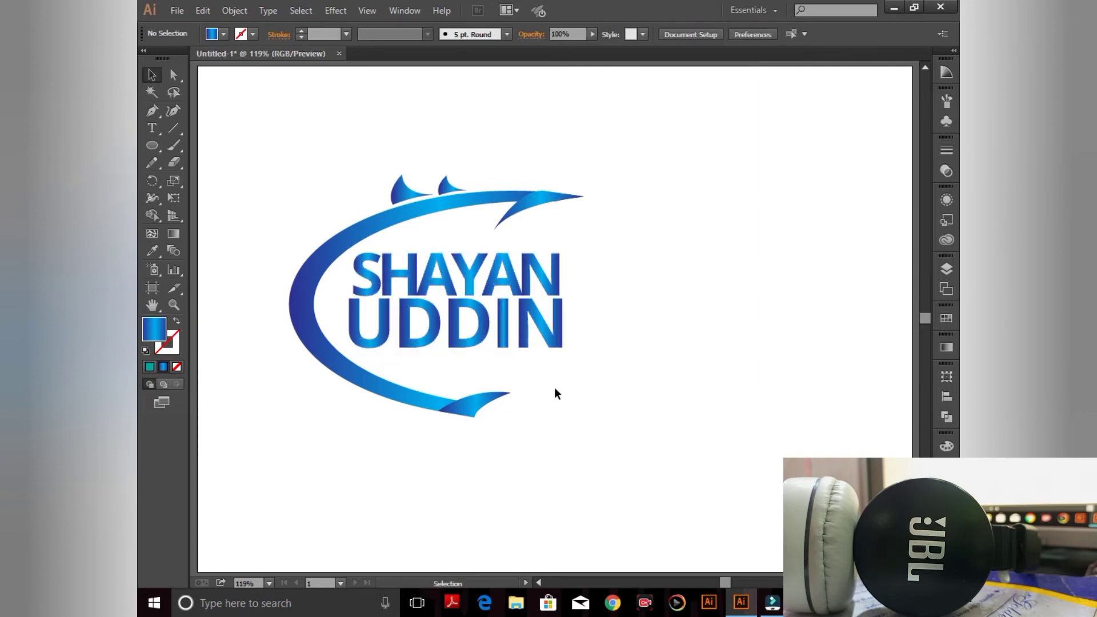
key(alt)
key(ctrl+a)
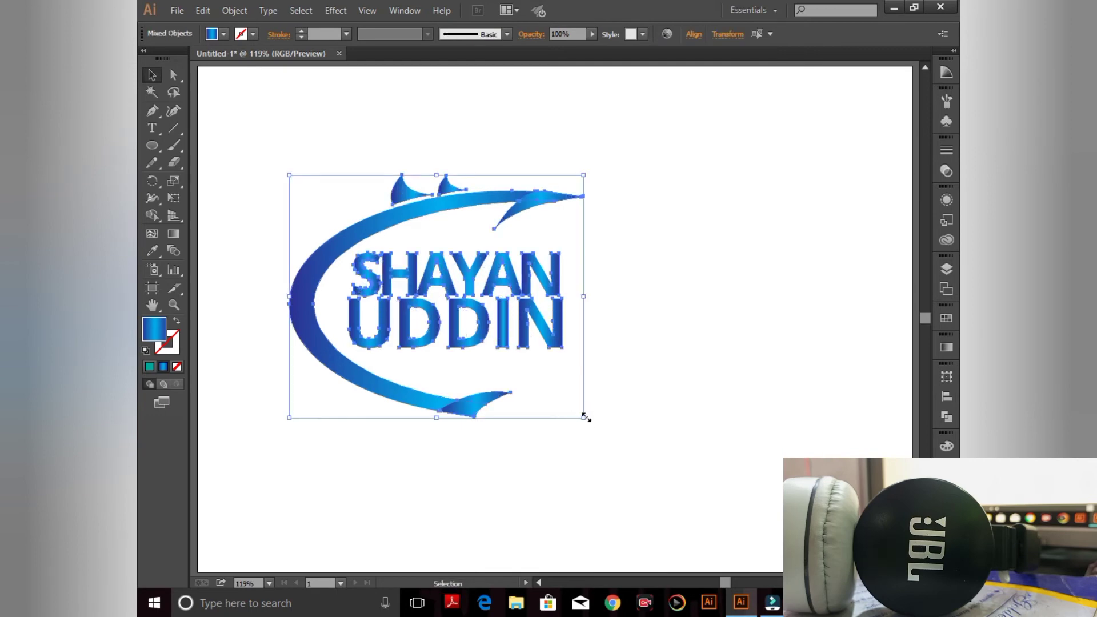
- Scale the whole logo up to about twice its size and zoom out
drag(583, 419, 741, 547)
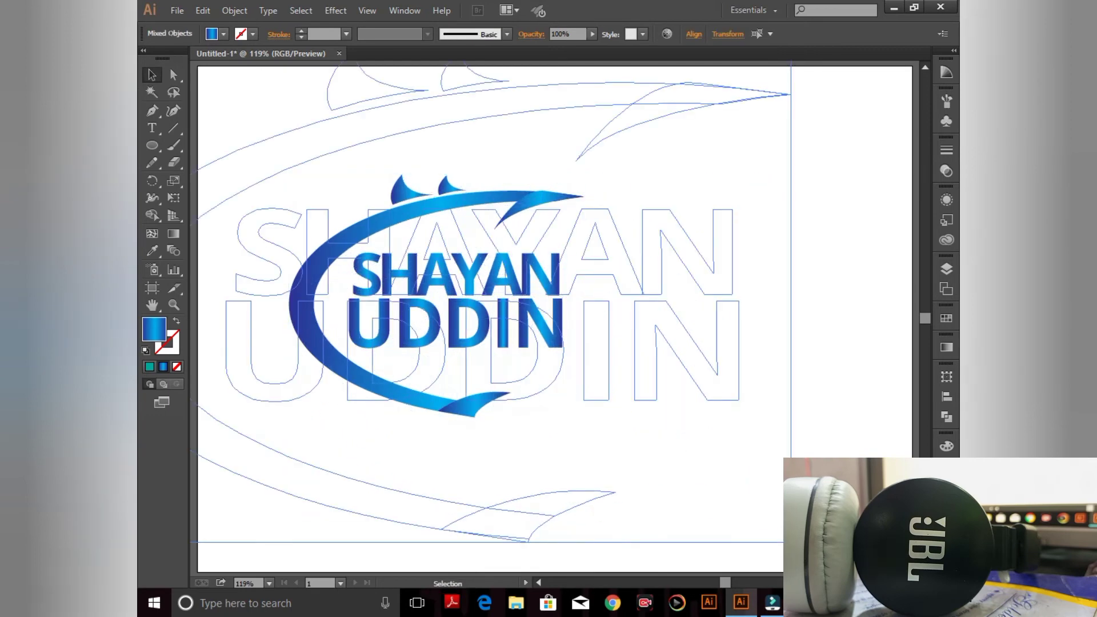
key(a)
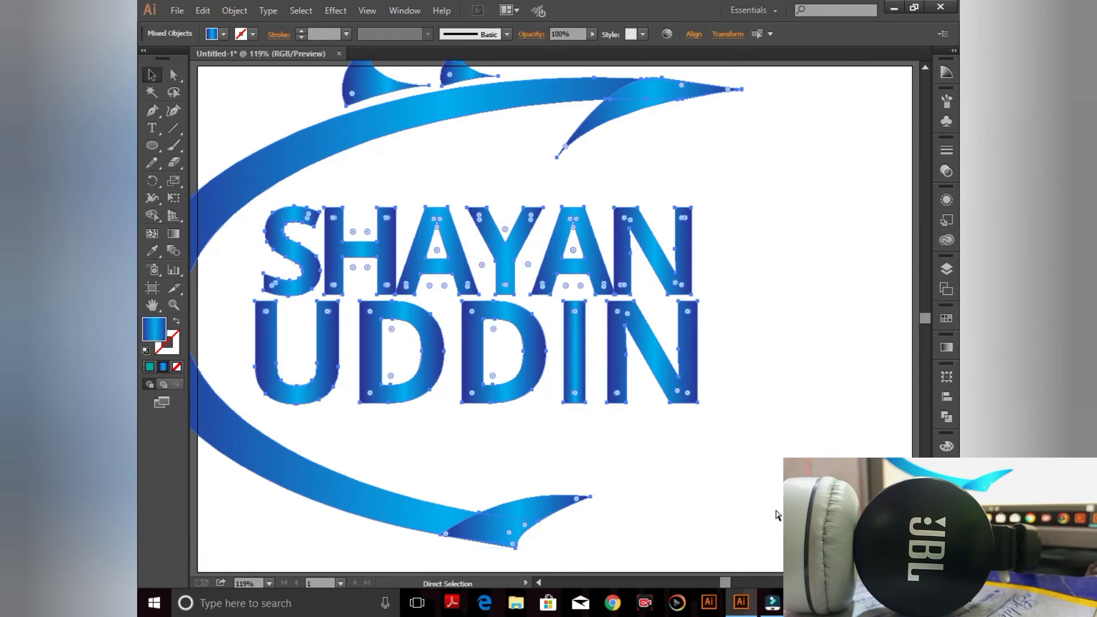
key(ctrl+minus)
key(ctrl+minus)
key(ctrl+minus)
key(v)
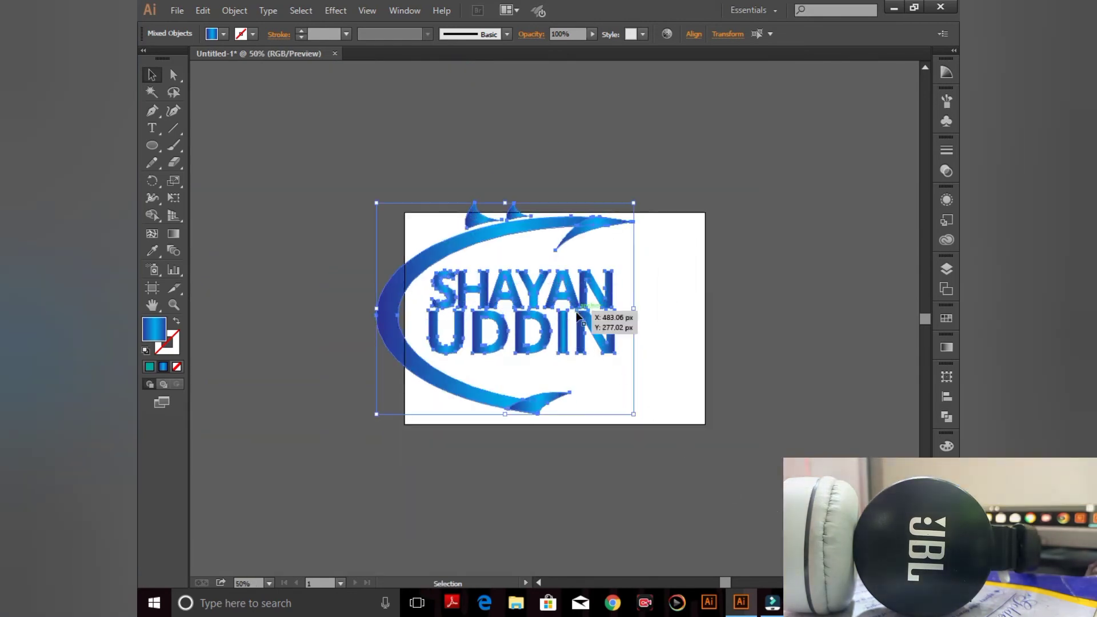
- Move the logo off the artboard to the upper left of the canvas
drag(537, 274, 423, 179)
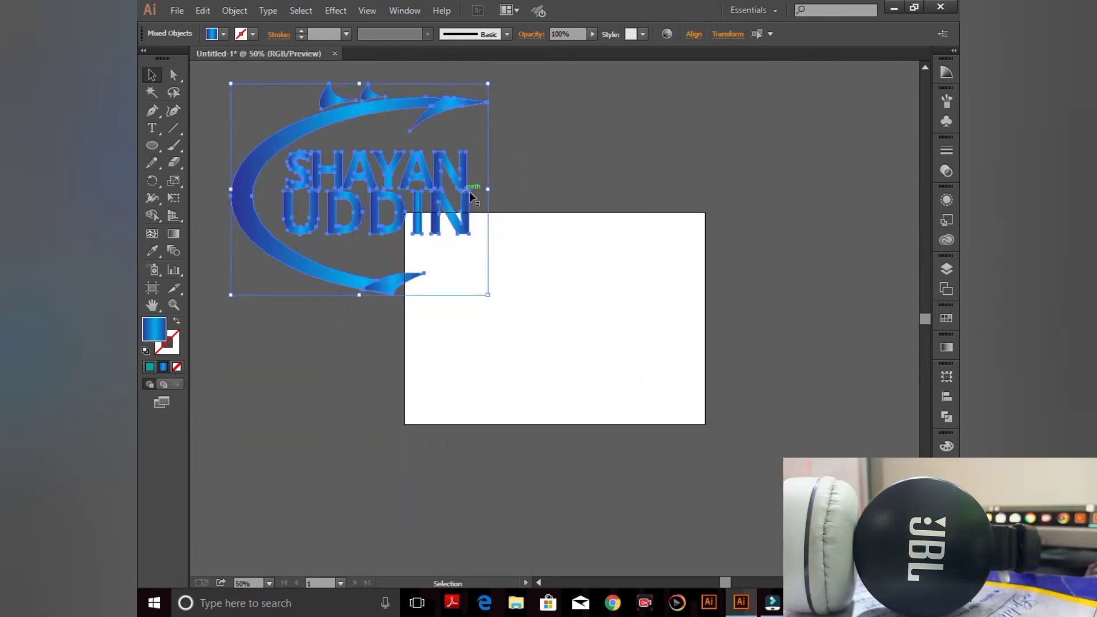
mouse_move(352, 258)
mouse_down()
mouse_move(535, 329)
mouse_move(421, 318)
mouse_up()
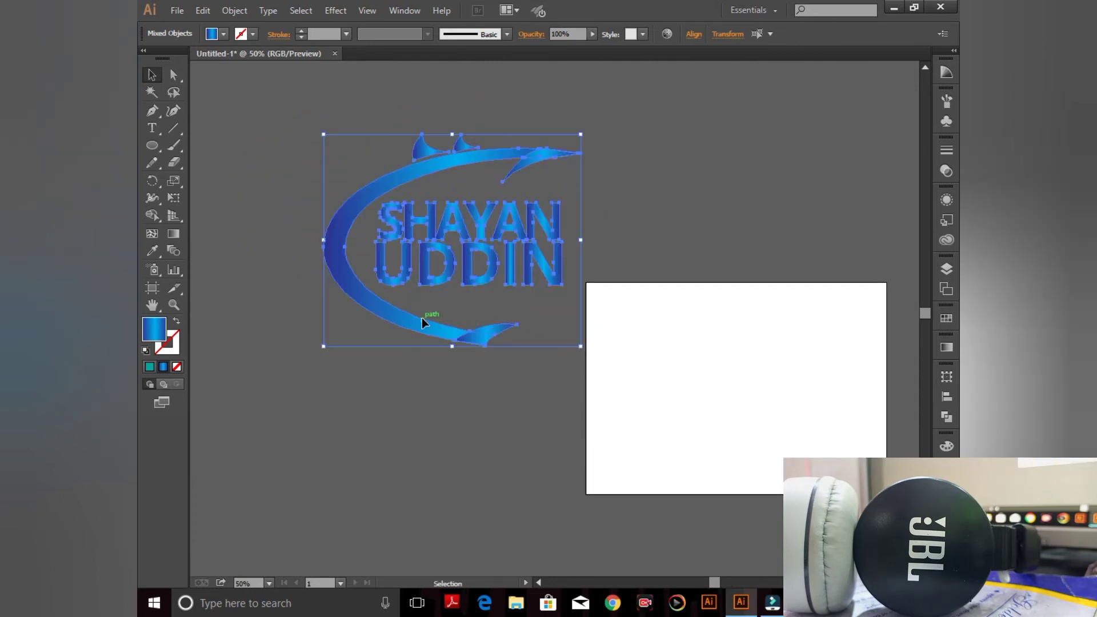
click(716, 266)
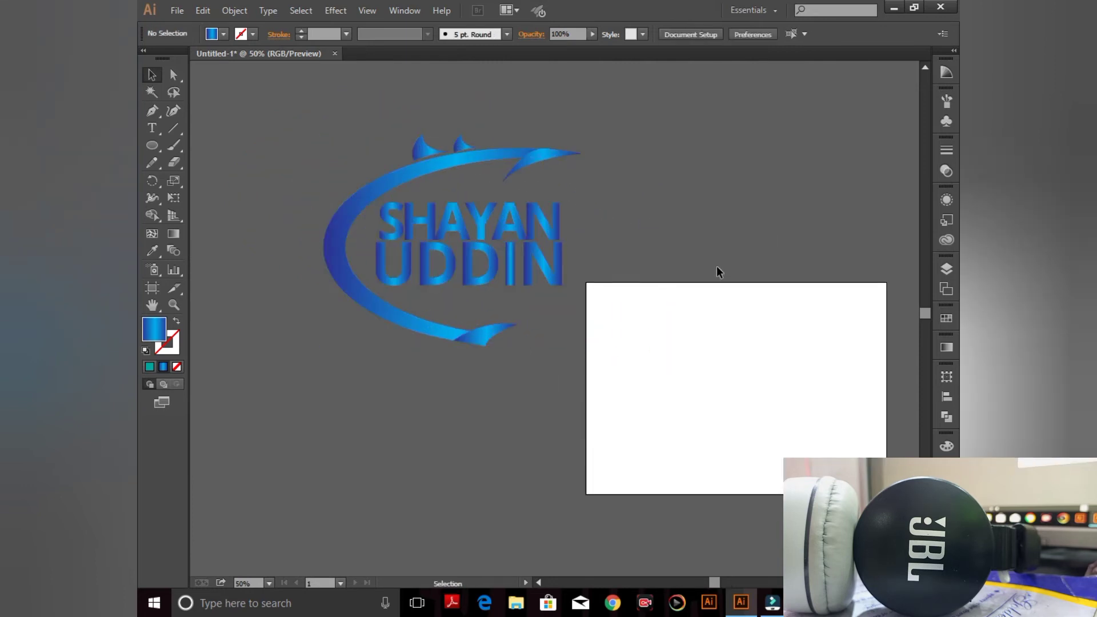
drag(505, 246, 445, 220)
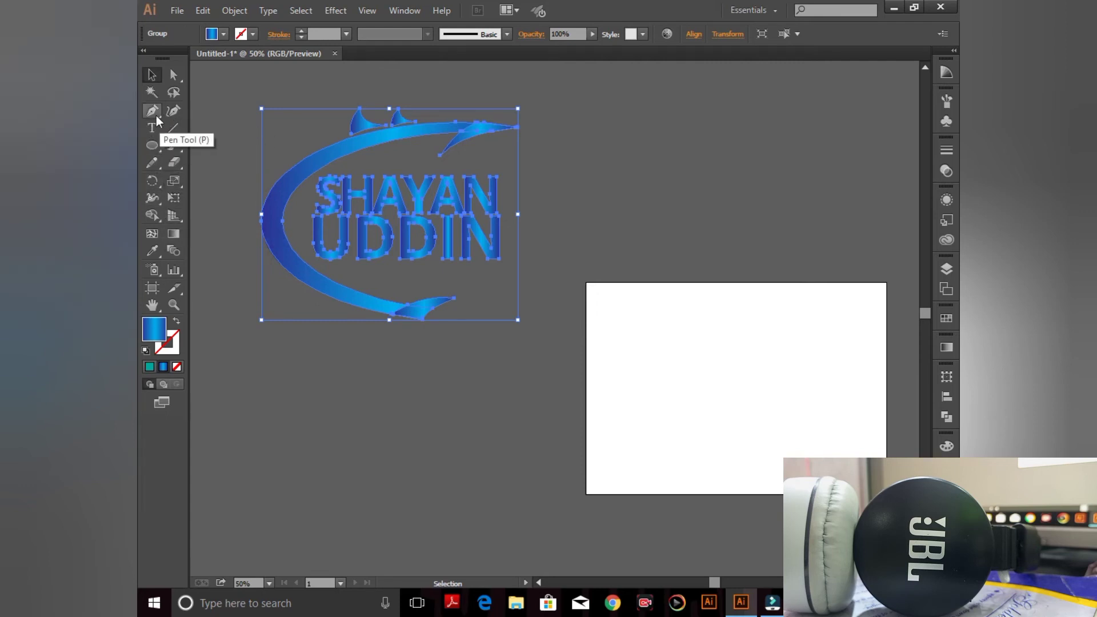
- Draw a rectangle covering the whole artboard
drag(151, 145, 190, 145)
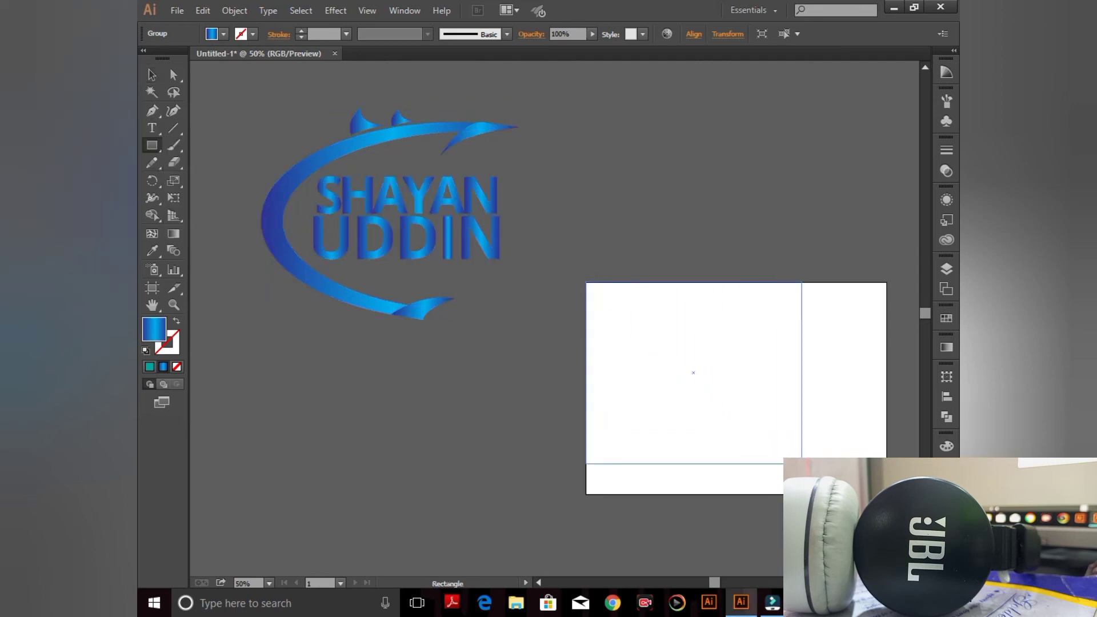
drag(587, 282, 886, 494)
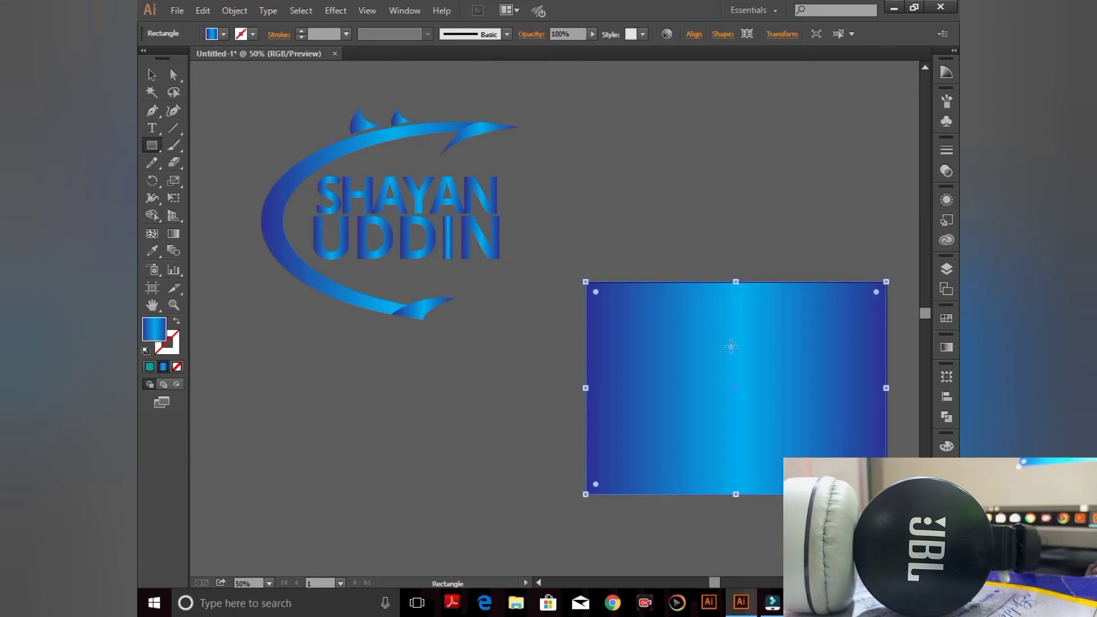
key(v)
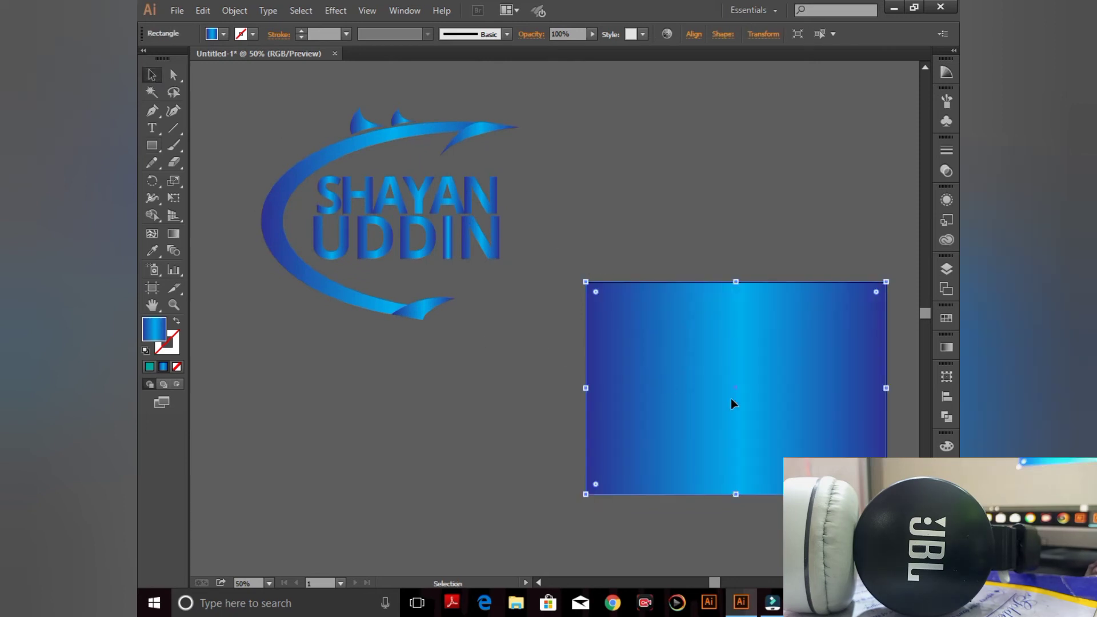
- Remove the rectangle's middle gradient stop and make the end stop a light sky blue
click(946, 347)
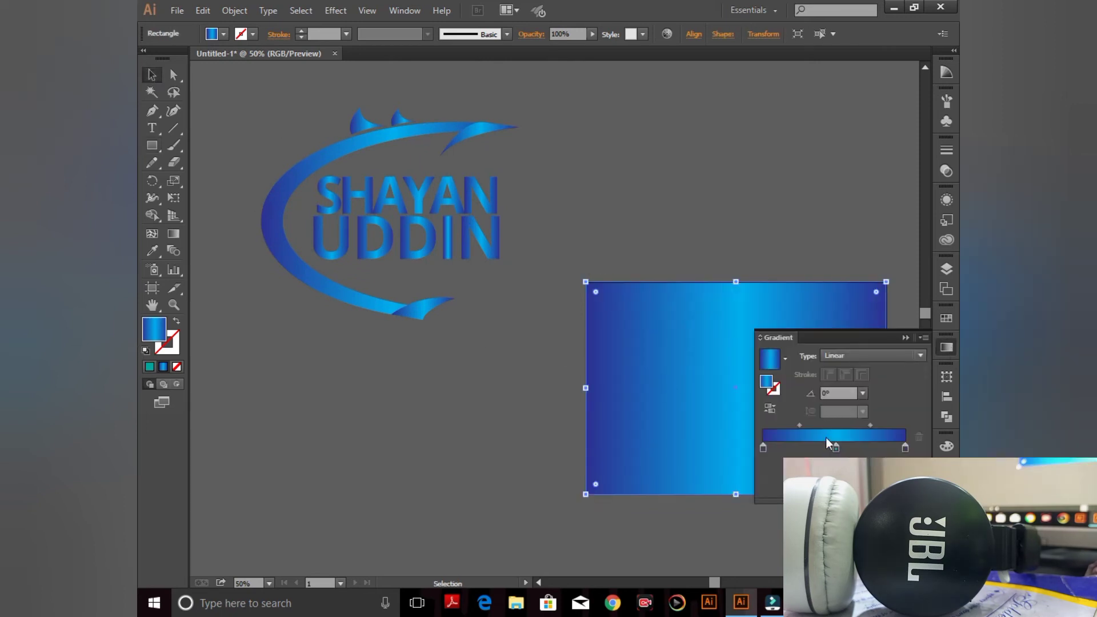
drag(835, 447, 842, 485)
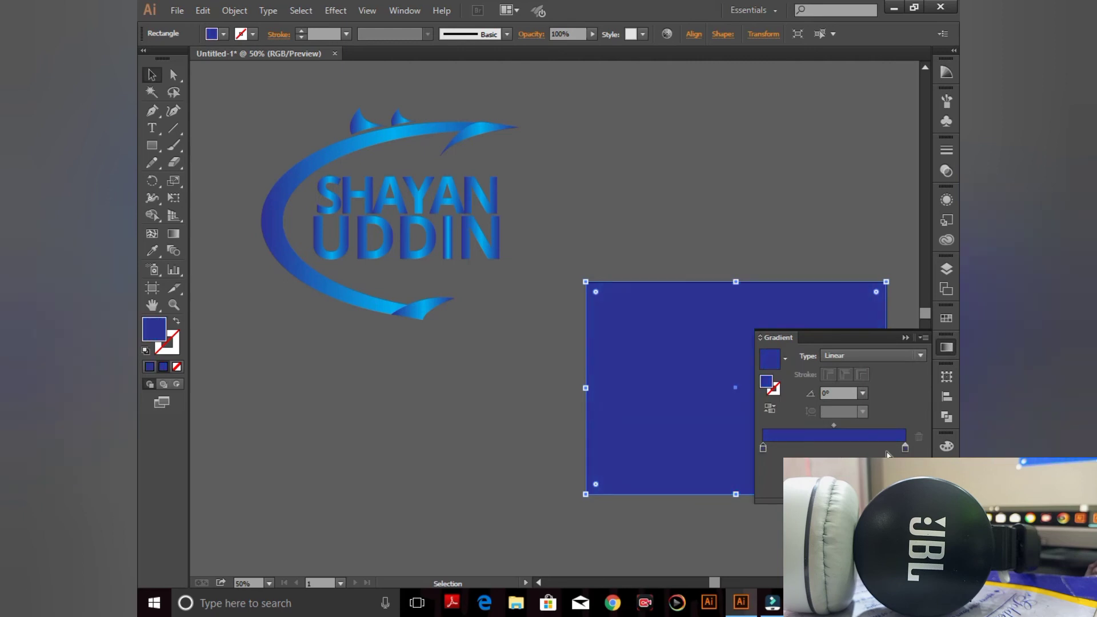
double_click(905, 448)
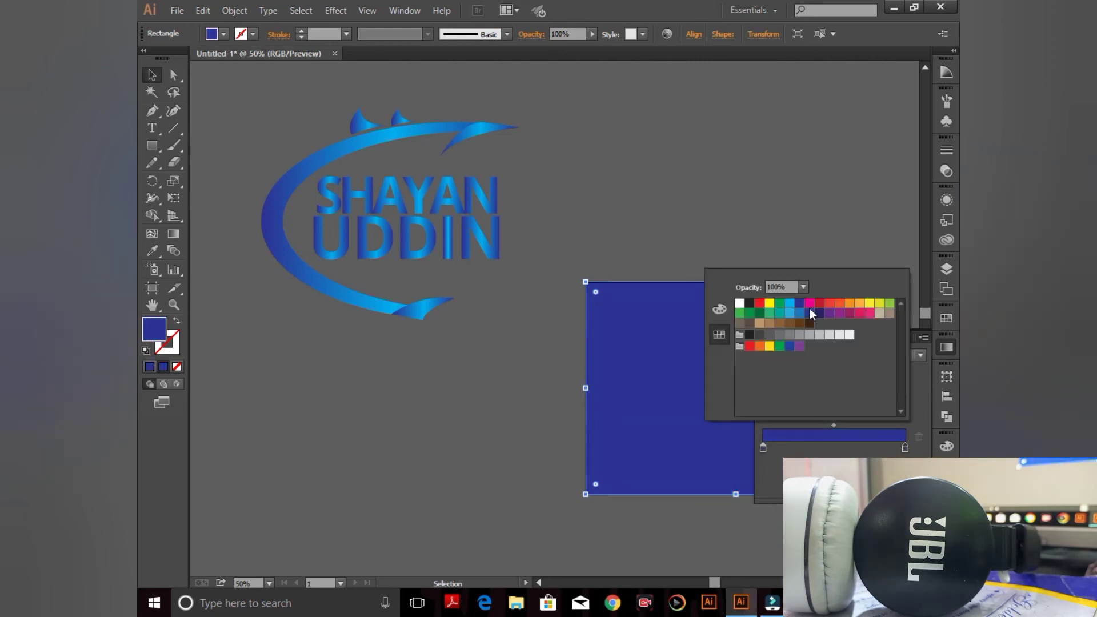
click(799, 313)
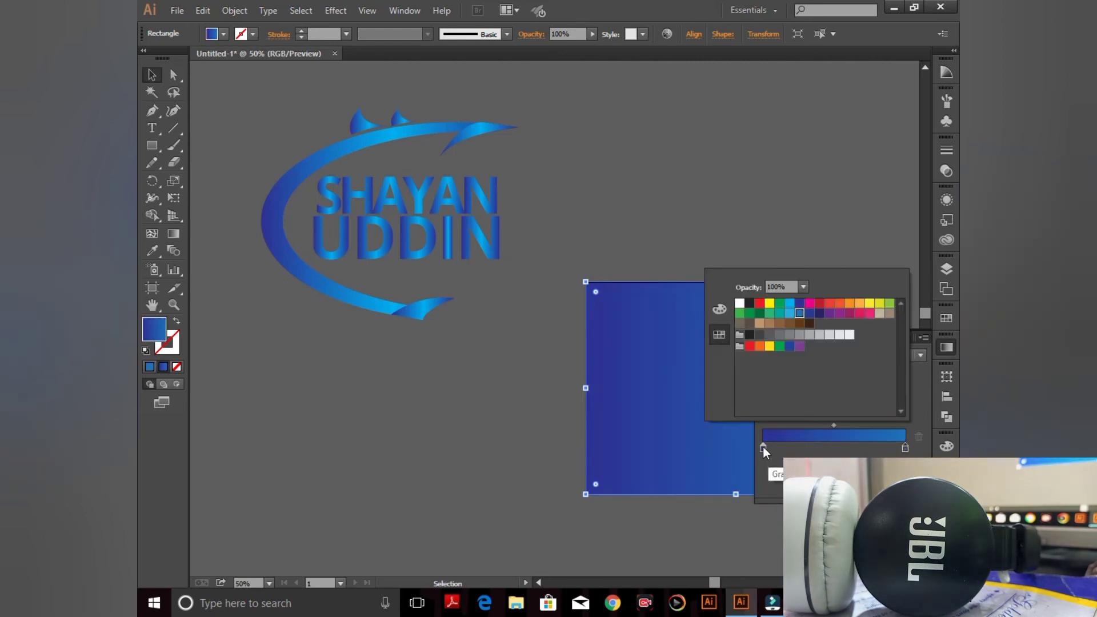
click(790, 313)
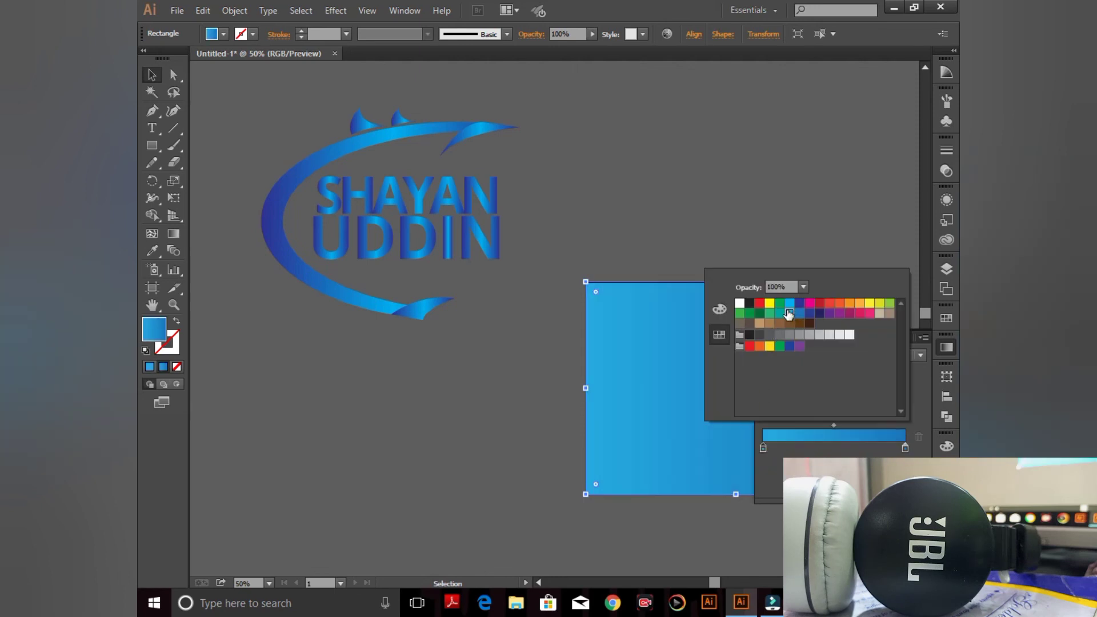
click(862, 225)
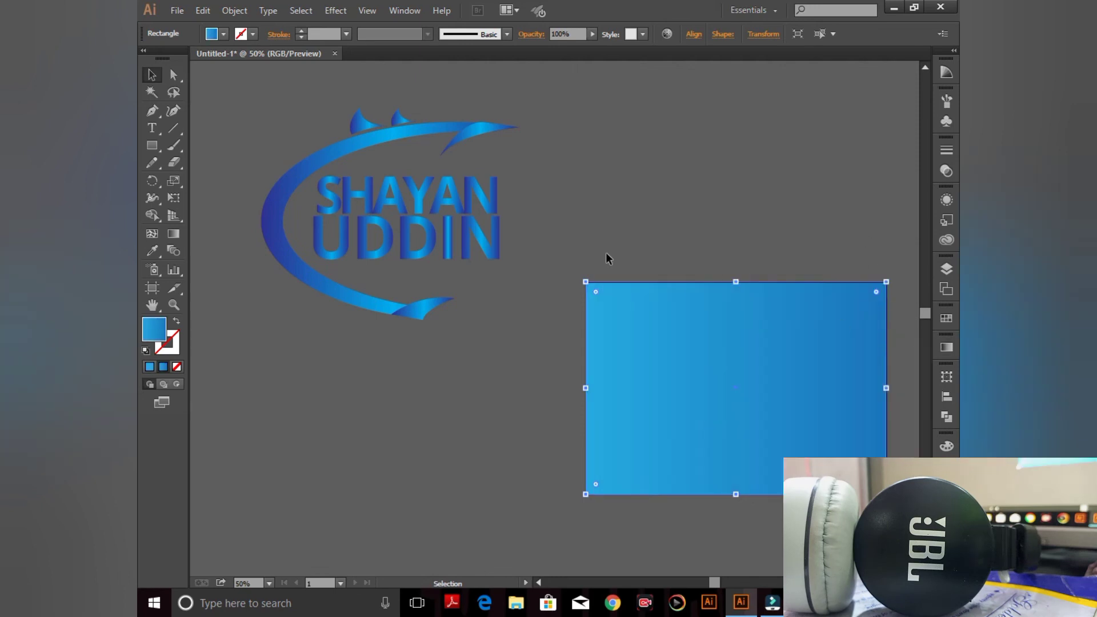
- Select the logo group, entering and leaving its isolation mode
click(481, 131)
double_click(481, 131)
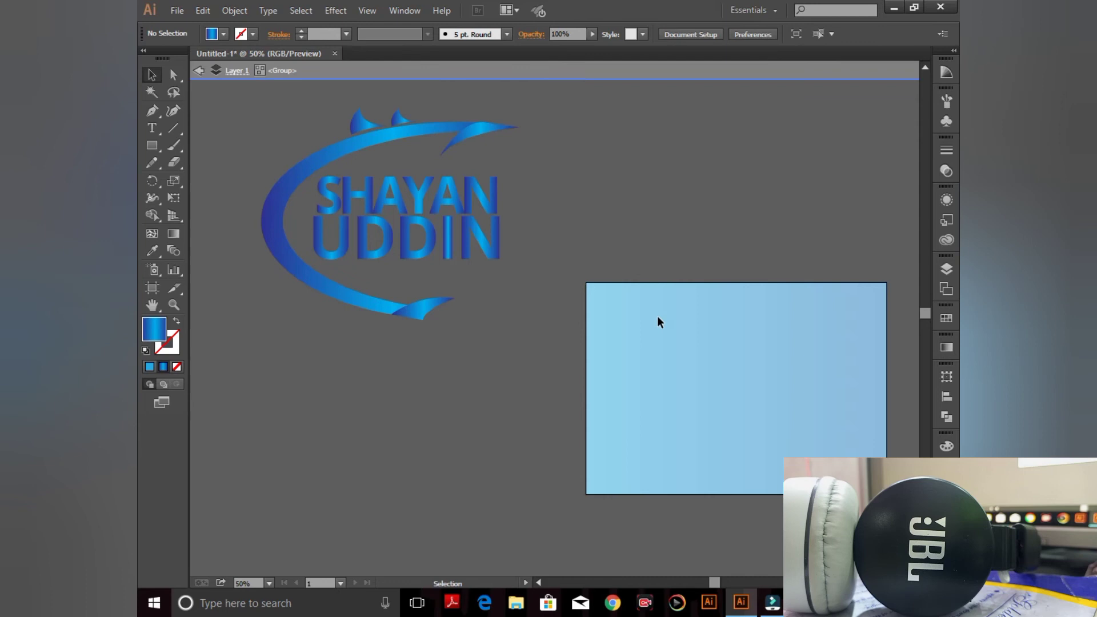
double_click(560, 224)
- Move the logo onto the blue rectangle and bring it to the front
mouse_move(426, 136)
mouse_down()
mouse_move(620, 304)
mouse_move(765, 312)
mouse_up()
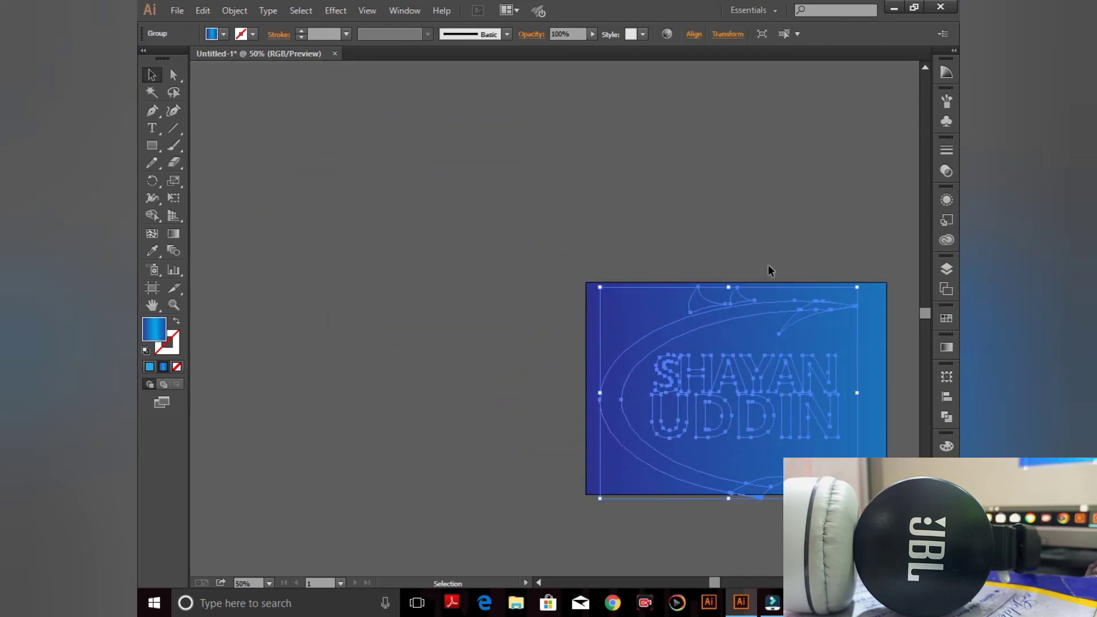
right_click(761, 304)
mouse_move(802, 424)
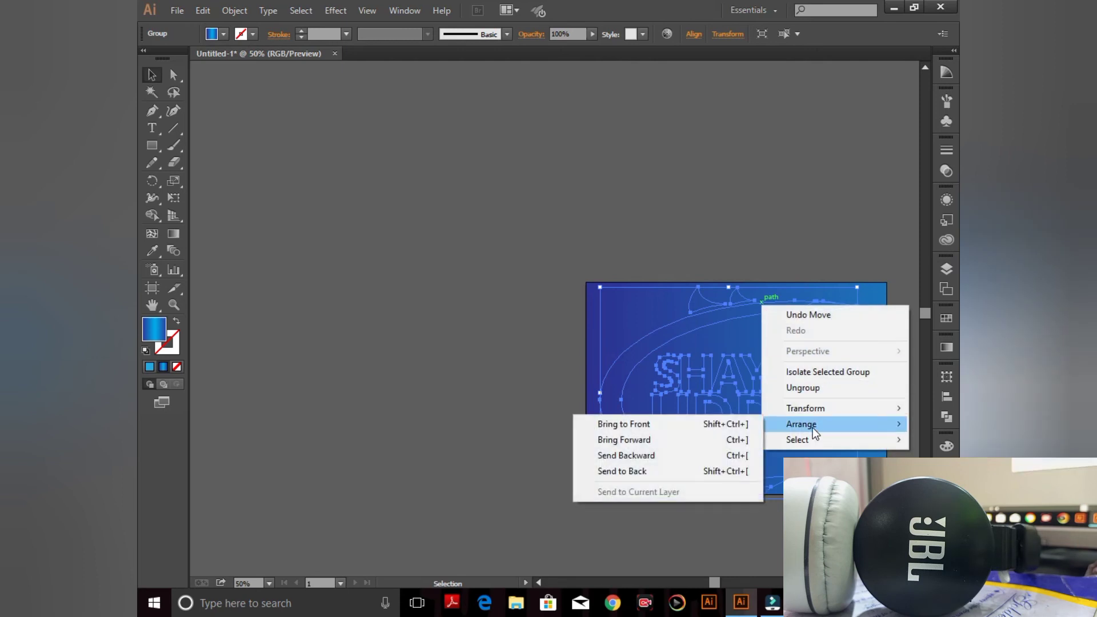
click(681, 425)
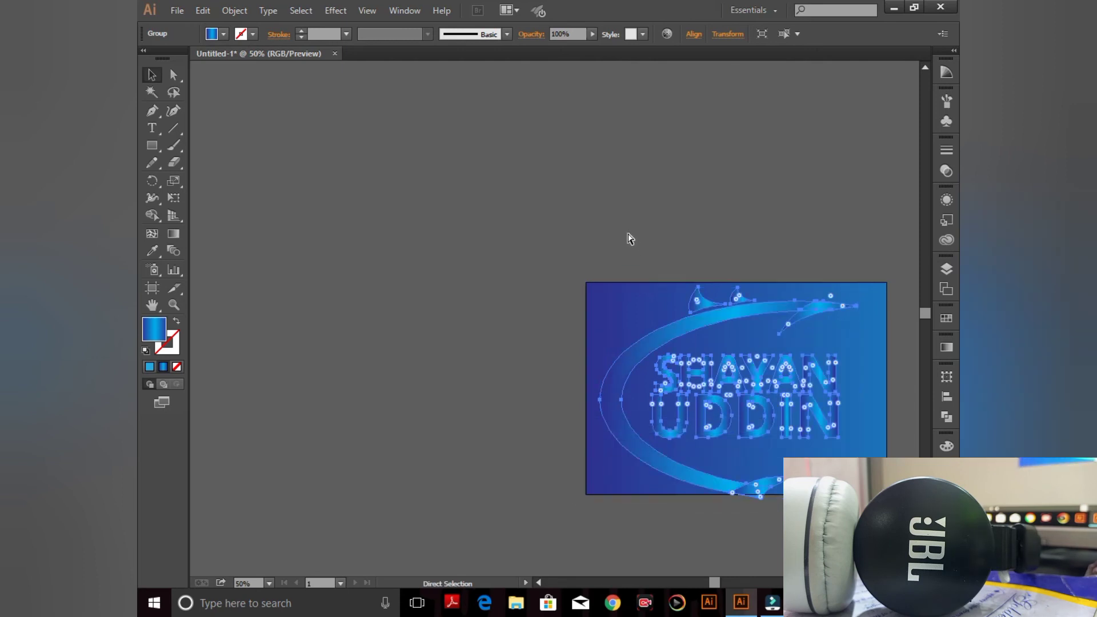
- Nudge the logo up and scale it slightly smaller to fit the rectangle
key(ctrl+0)
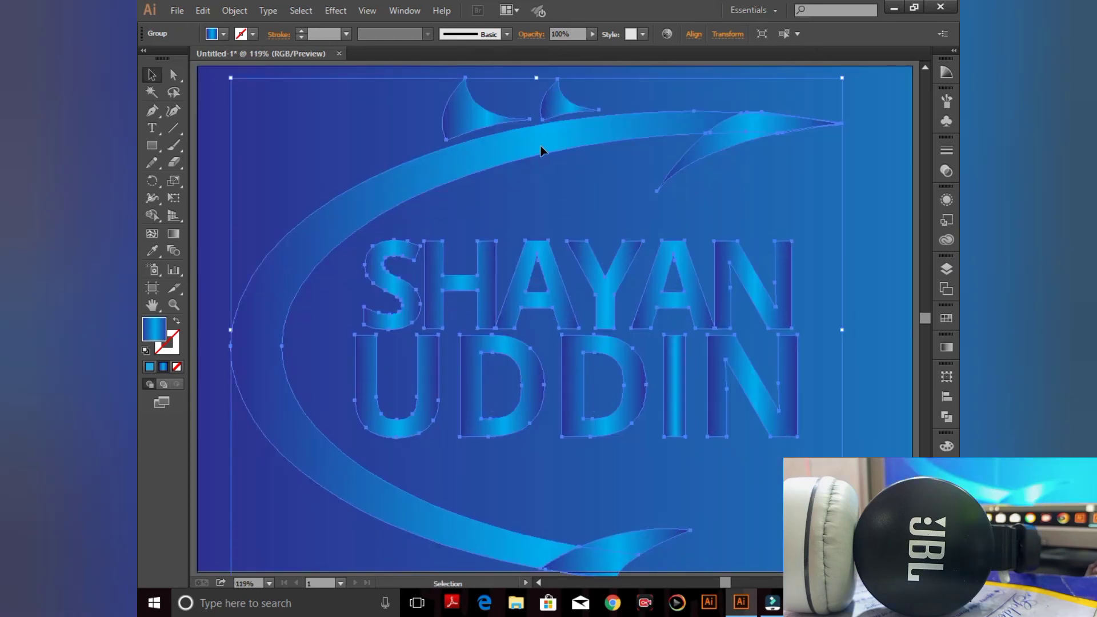
drag(539, 150, 539, 143)
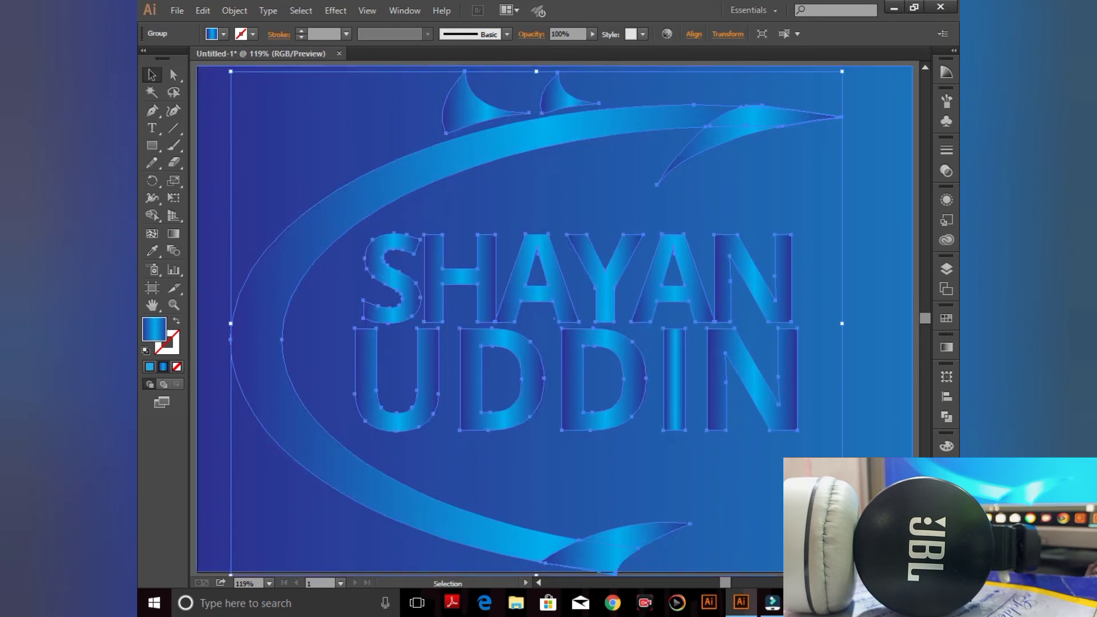
mouse_move(842, 574)
mouse_down()
mouse_move(835, 552)
mouse_move(806, 546)
mouse_up()
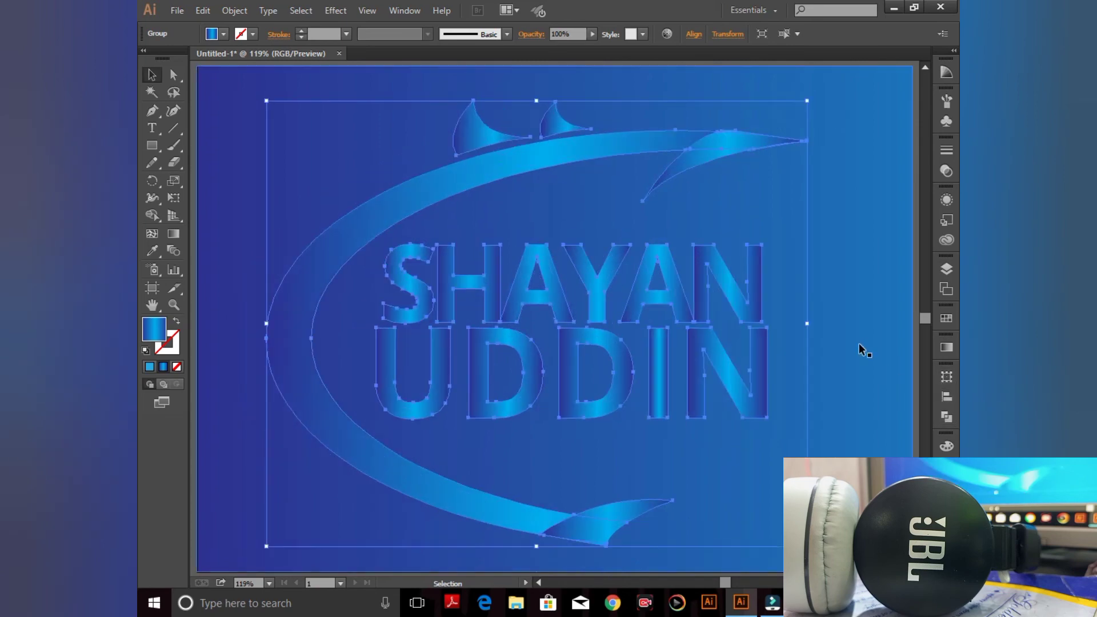
click(865, 362)
- Change the background rectangle's gradient type to Radial
click(945, 347)
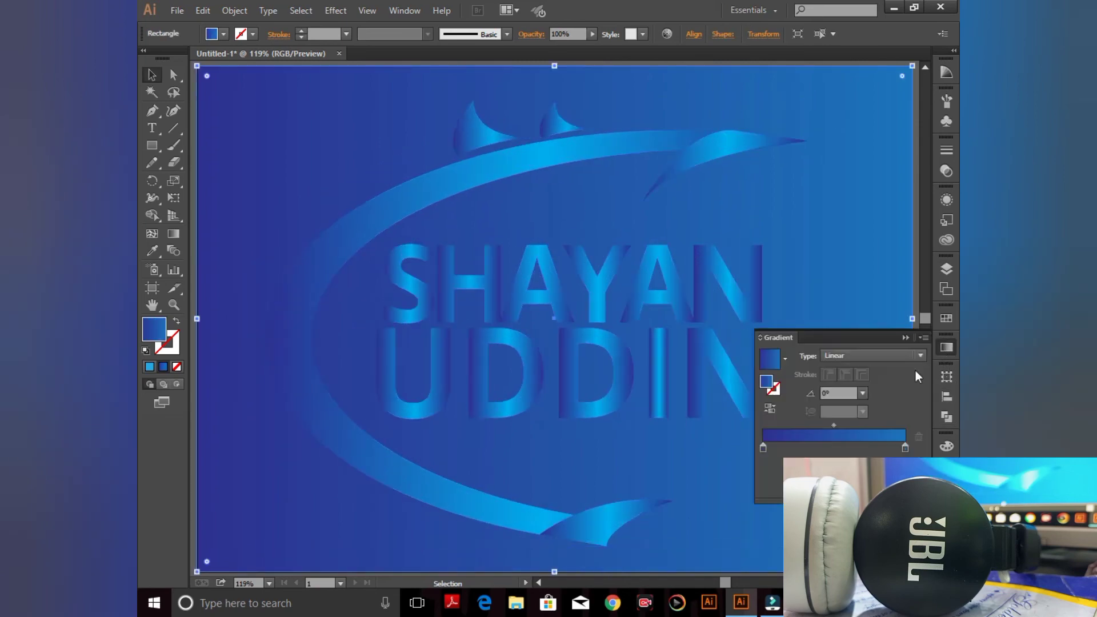
click(920, 351)
click(903, 383)
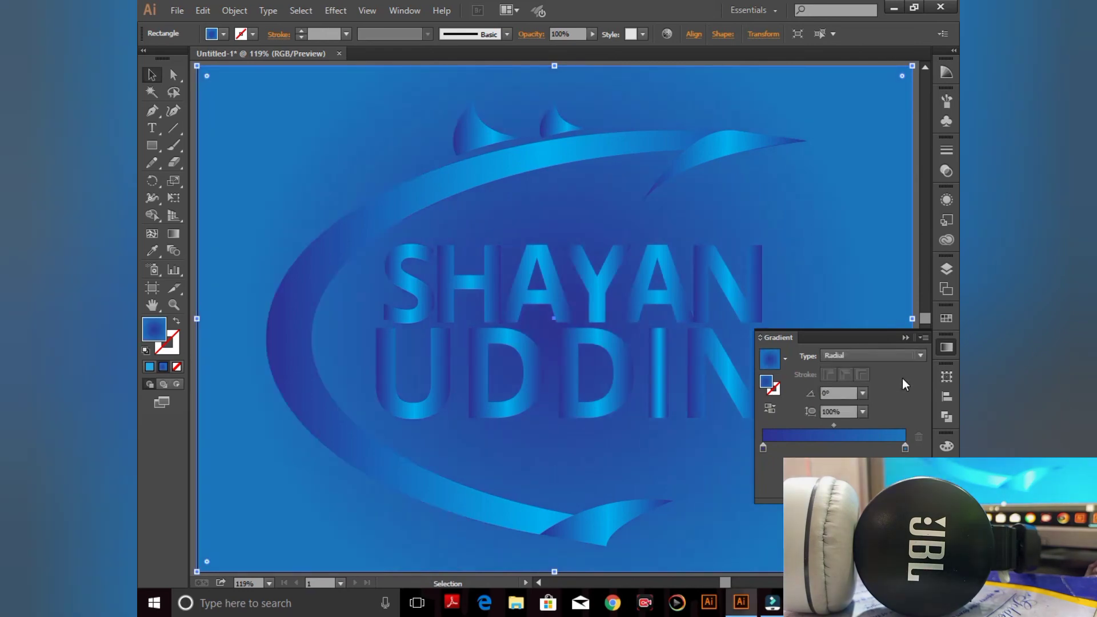
click(901, 311)
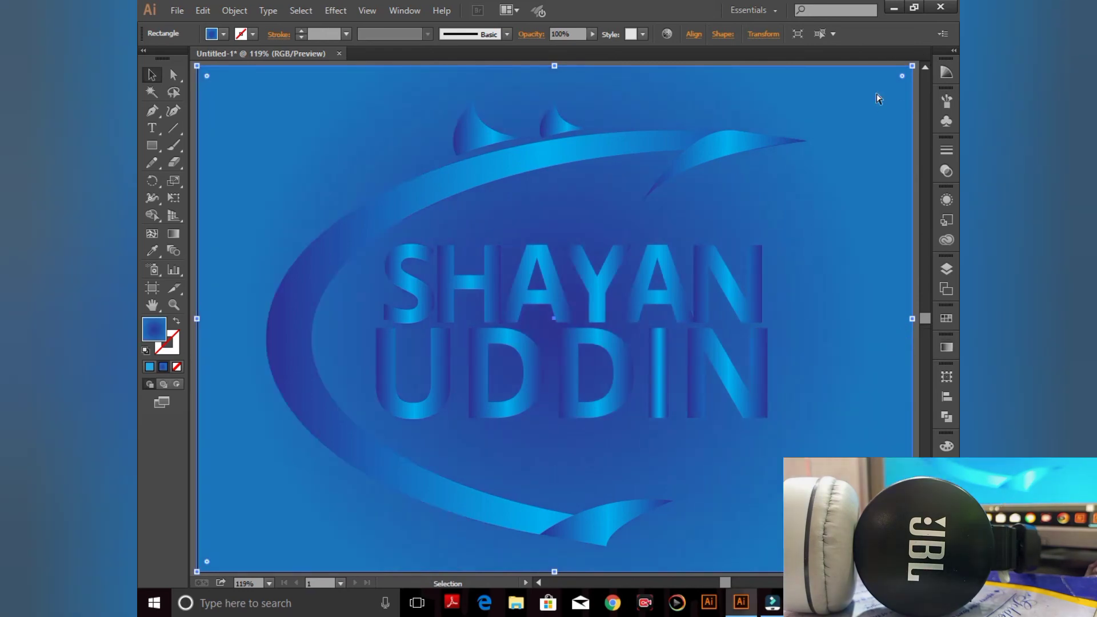
key(ctrl+minus)
key(ctrl+minus)
click(862, 192)
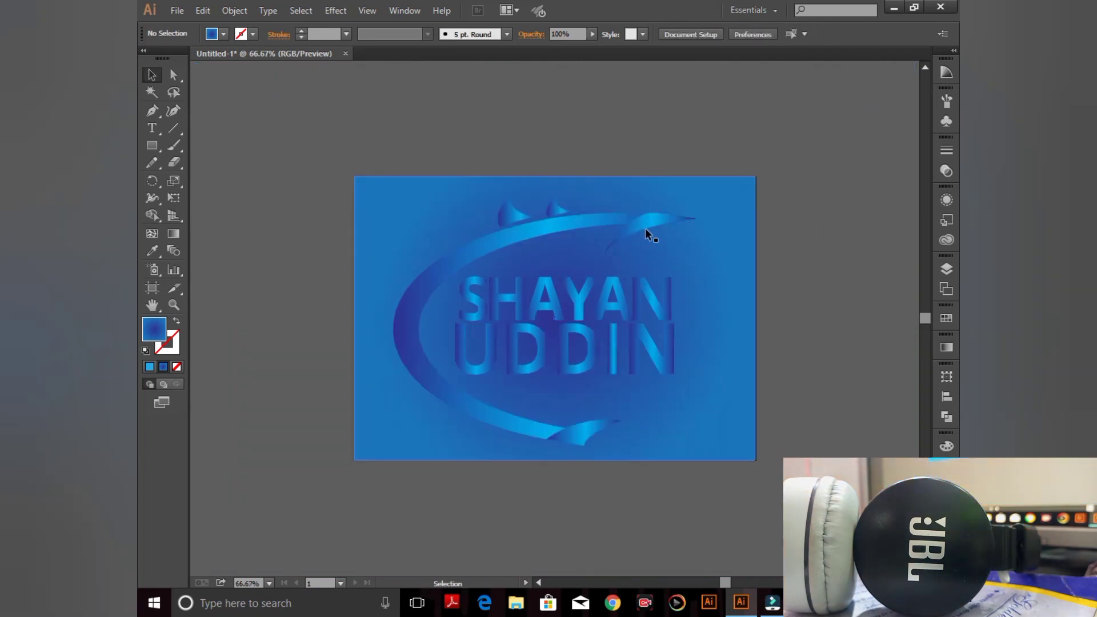
click(697, 203)
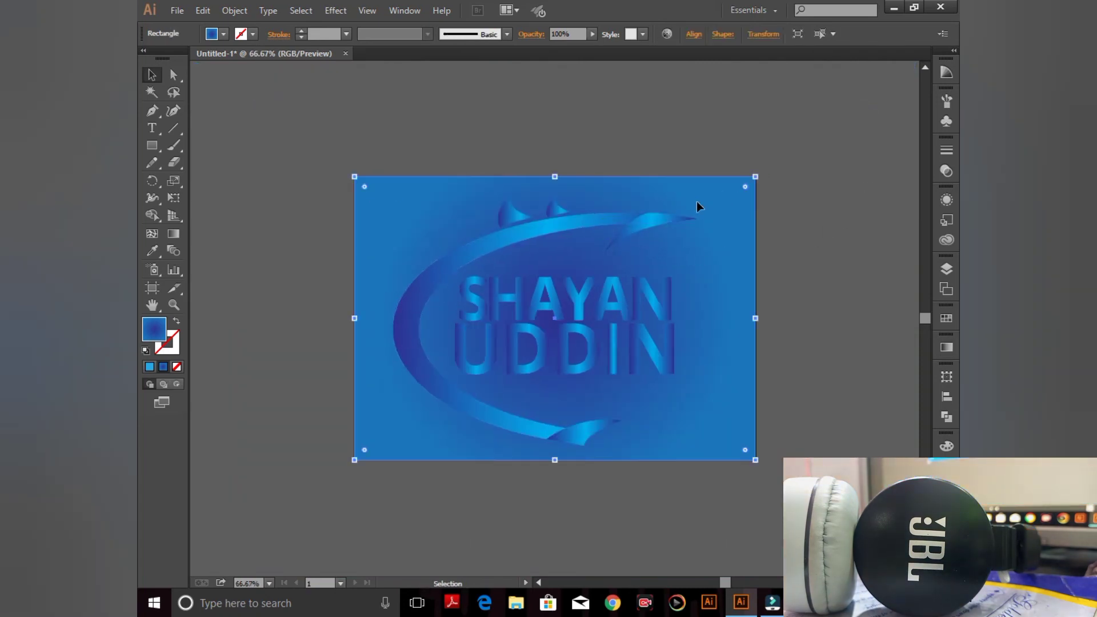
- Add a light grey centre stop, remove the dark purple stop, and widen the grey centre
click(943, 346)
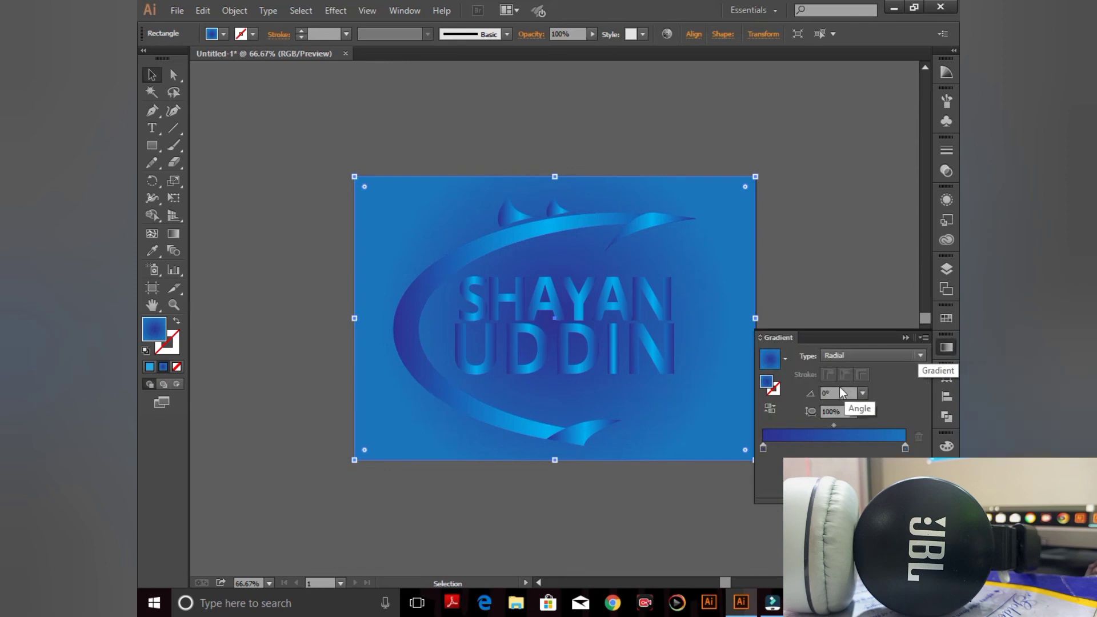
double_click(827, 447)
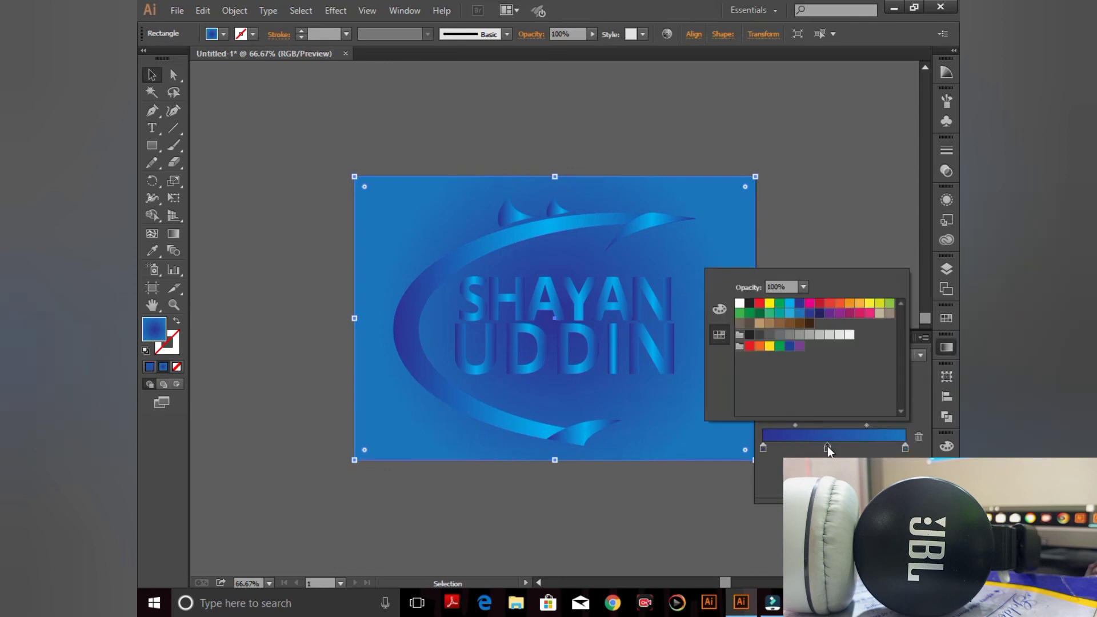
click(821, 335)
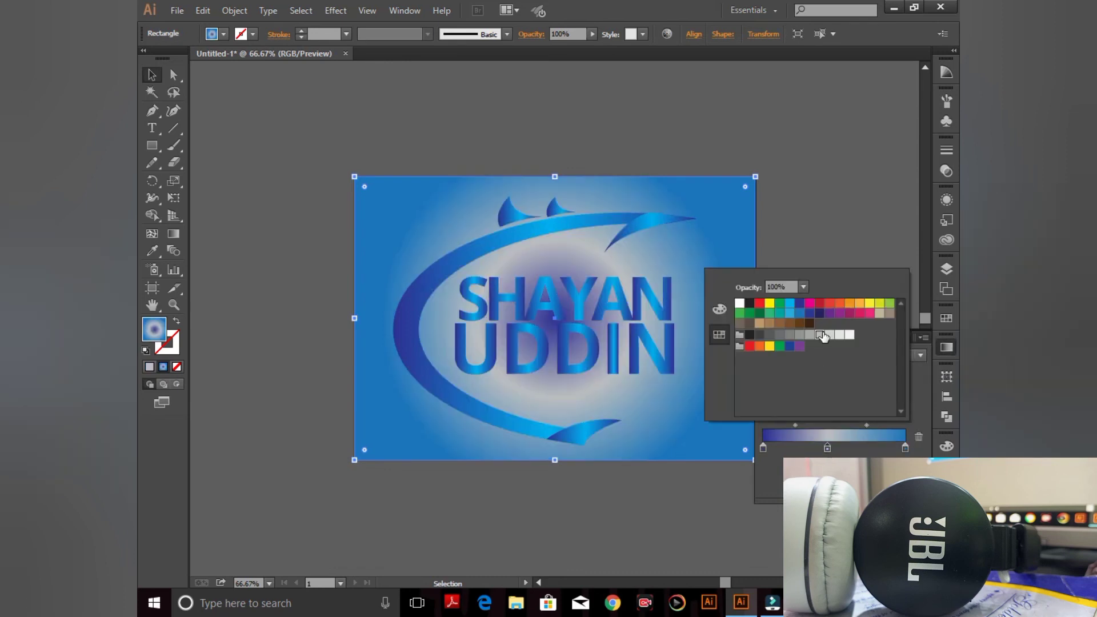
click(763, 449)
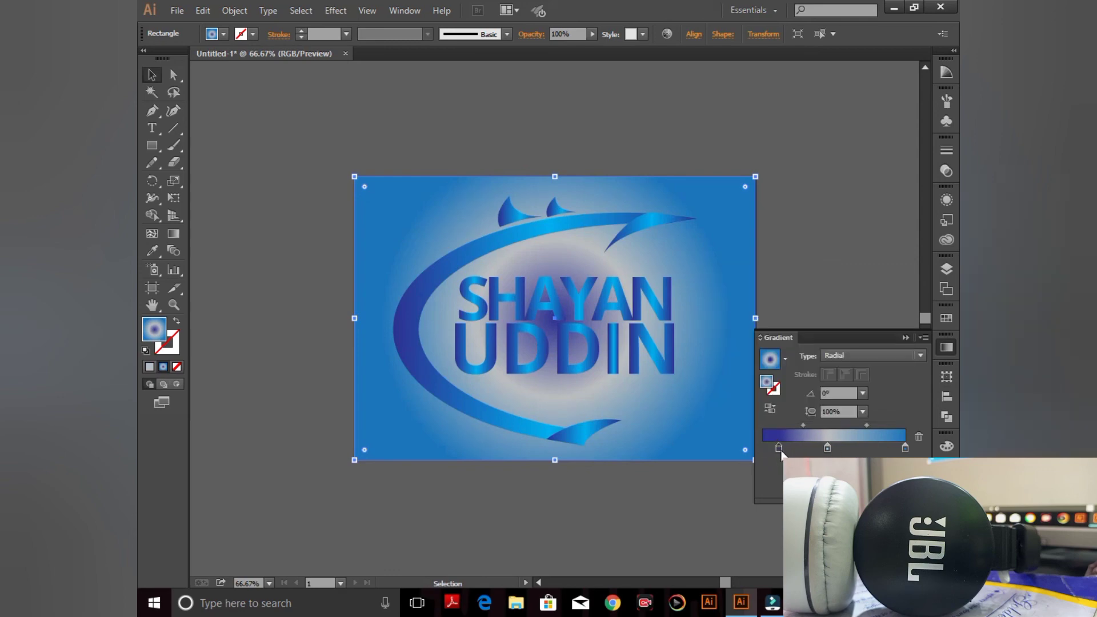
mouse_move(763, 447)
mouse_down()
mouse_move(791, 448)
mouse_move(764, 448)
mouse_move(768, 471)
mouse_up()
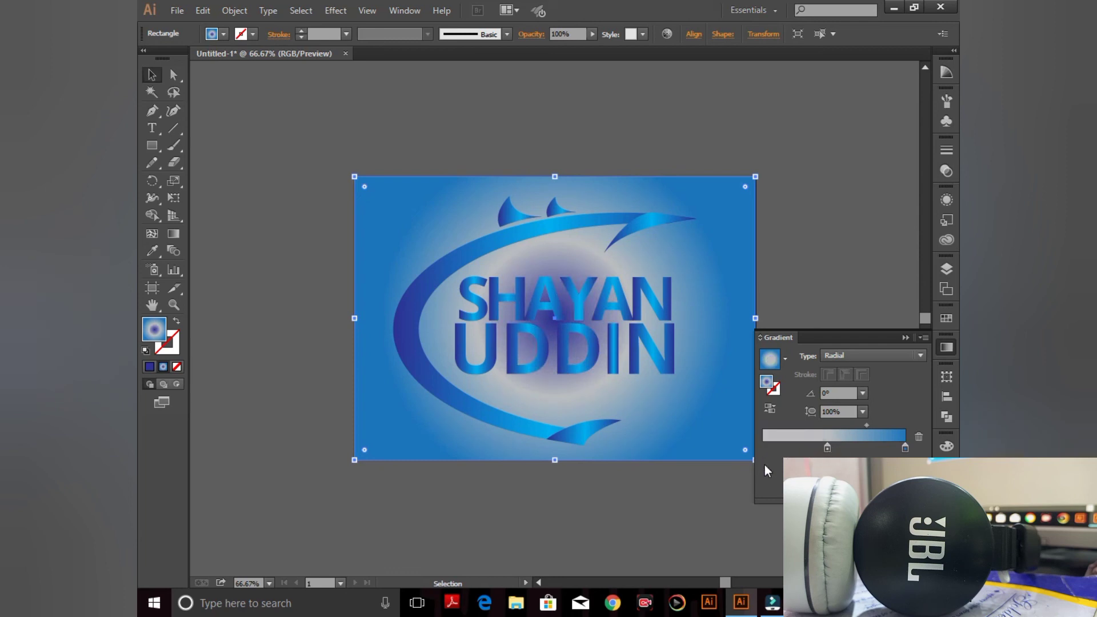
drag(827, 448, 862, 449)
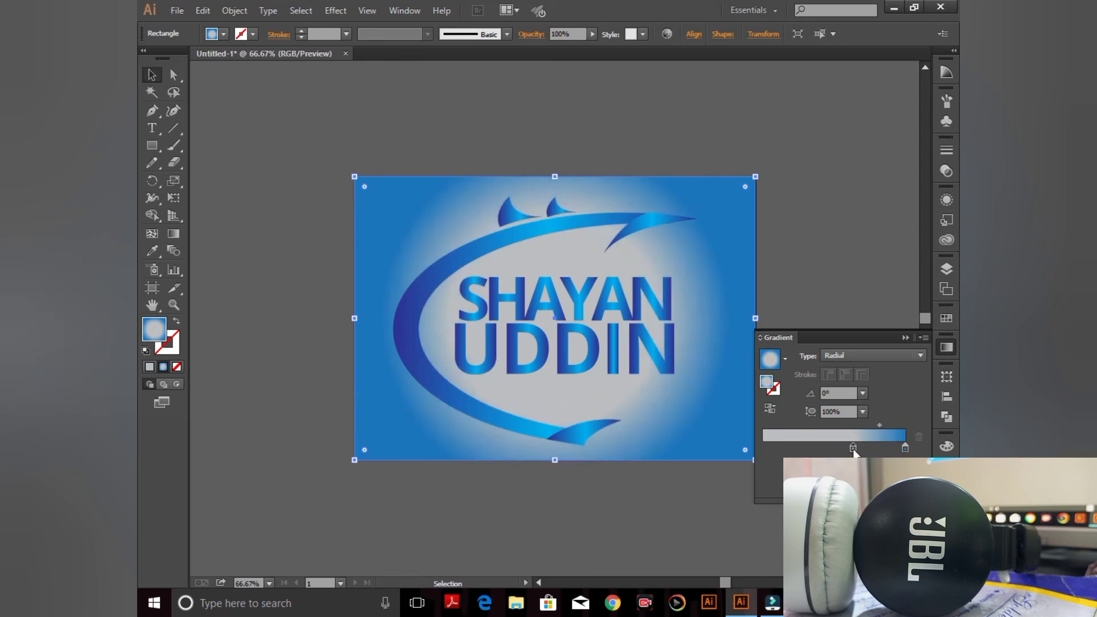
mouse_move(862, 449)
mouse_down()
mouse_move(830, 449)
mouse_move(840, 426)
mouse_move(891, 425)
mouse_up()
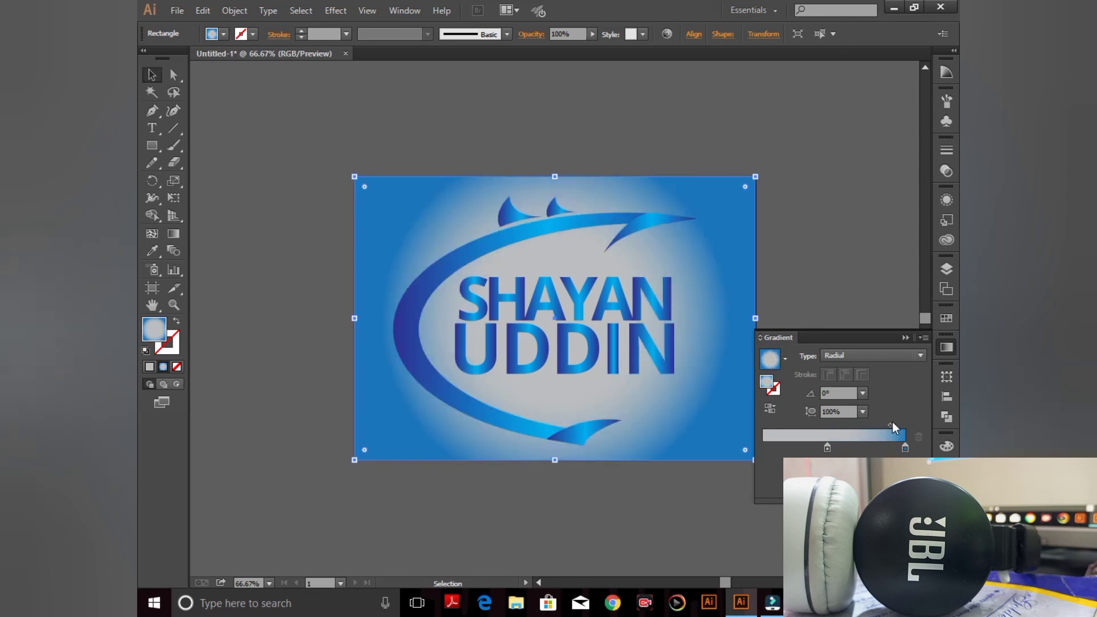
- Switch the background gradient back to Linear and shift the grey stop left to rebalance the blend
click(903, 352)
click(876, 375)
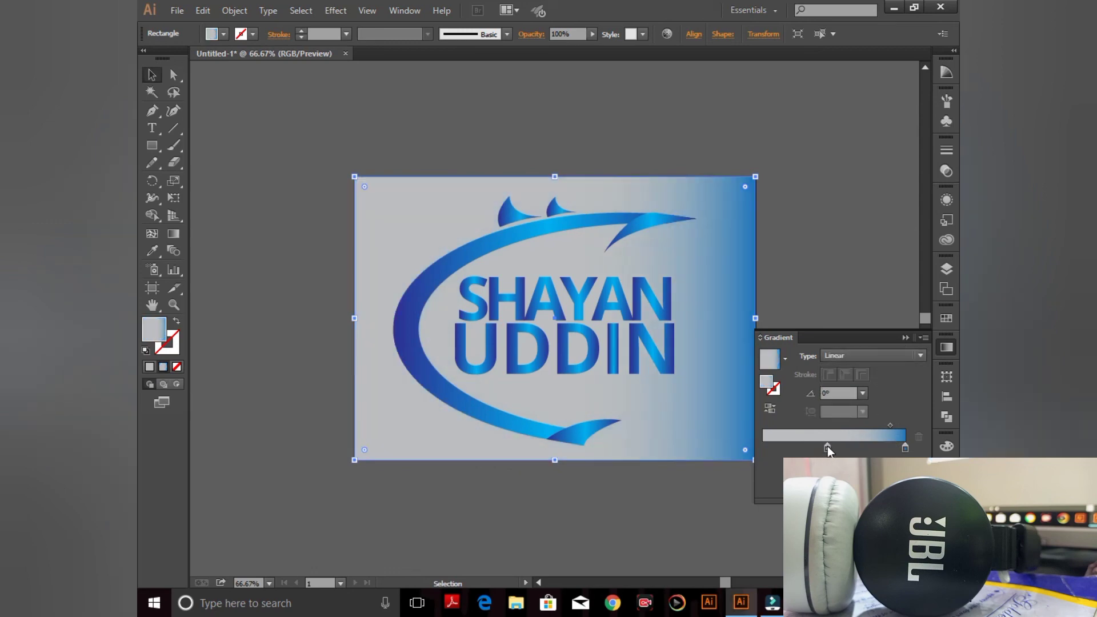
drag(827, 448, 766, 452)
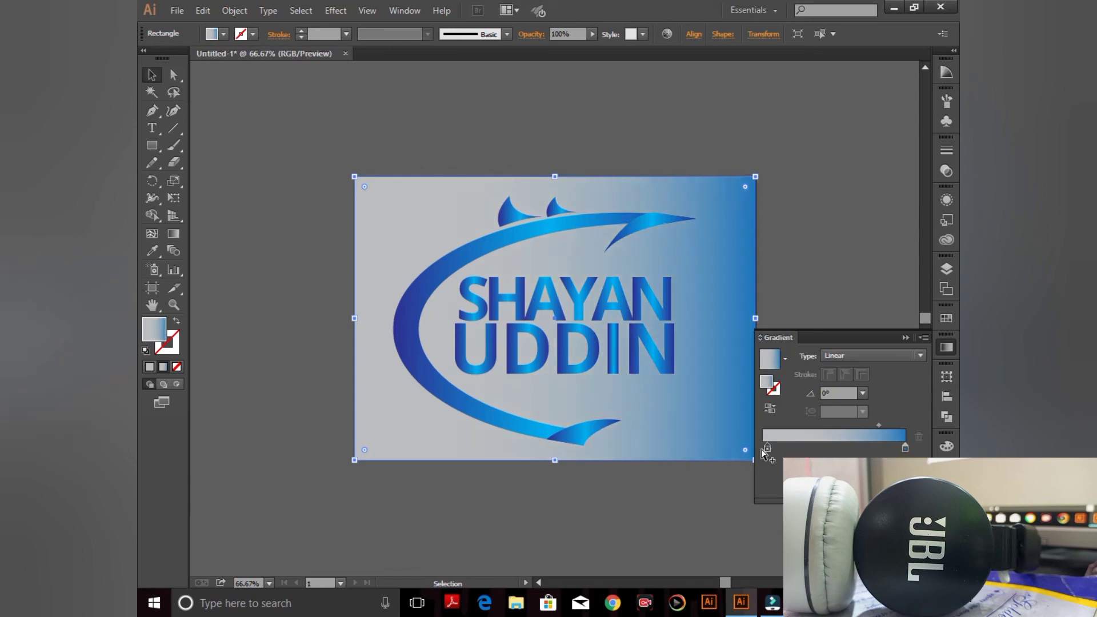